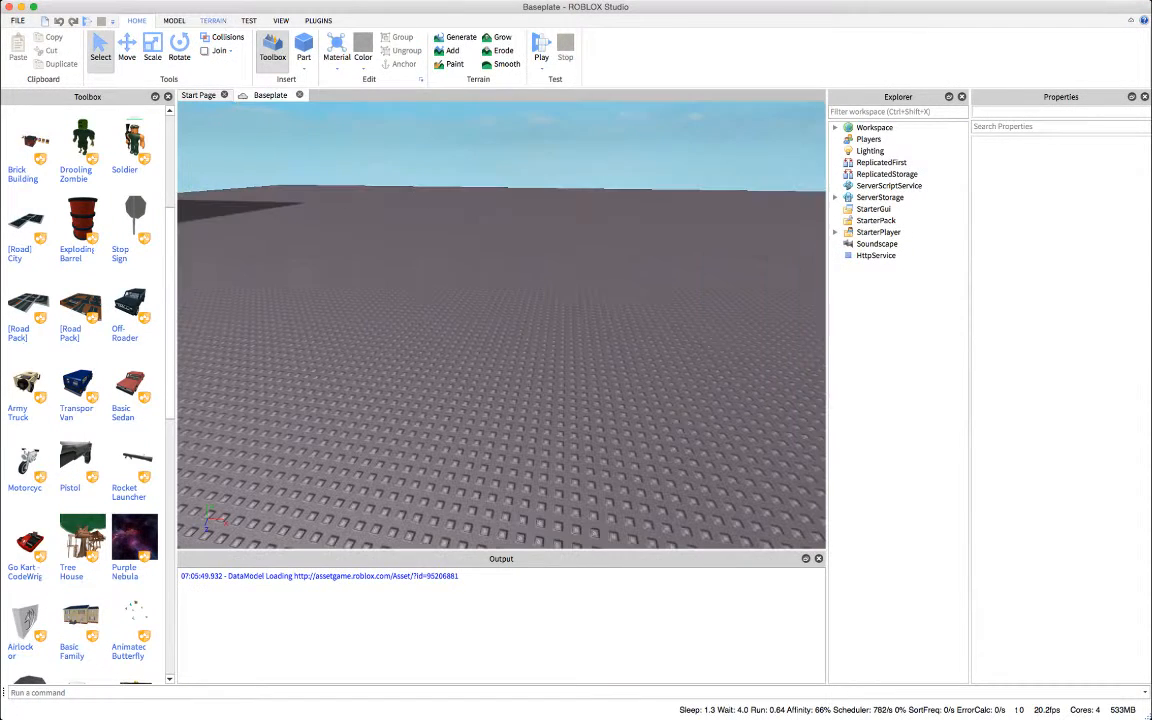
- Open the terrain generator and review its biome options and the available map sizes
left_click(213, 20)
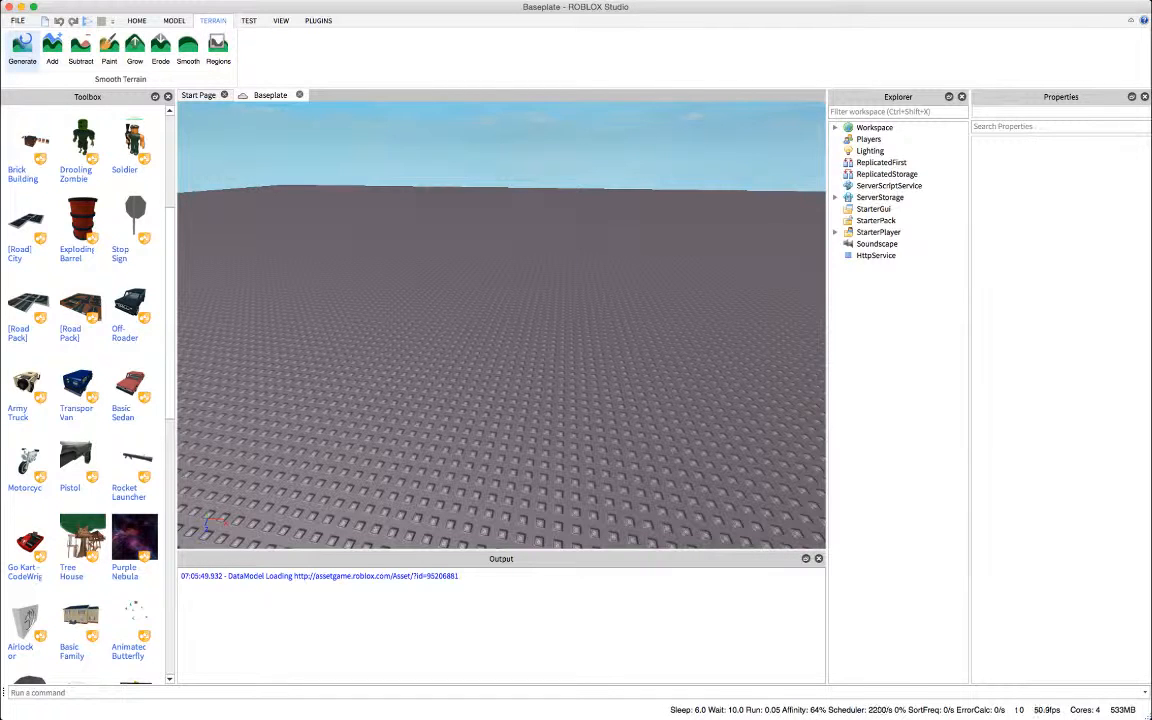
left_click(22, 46)
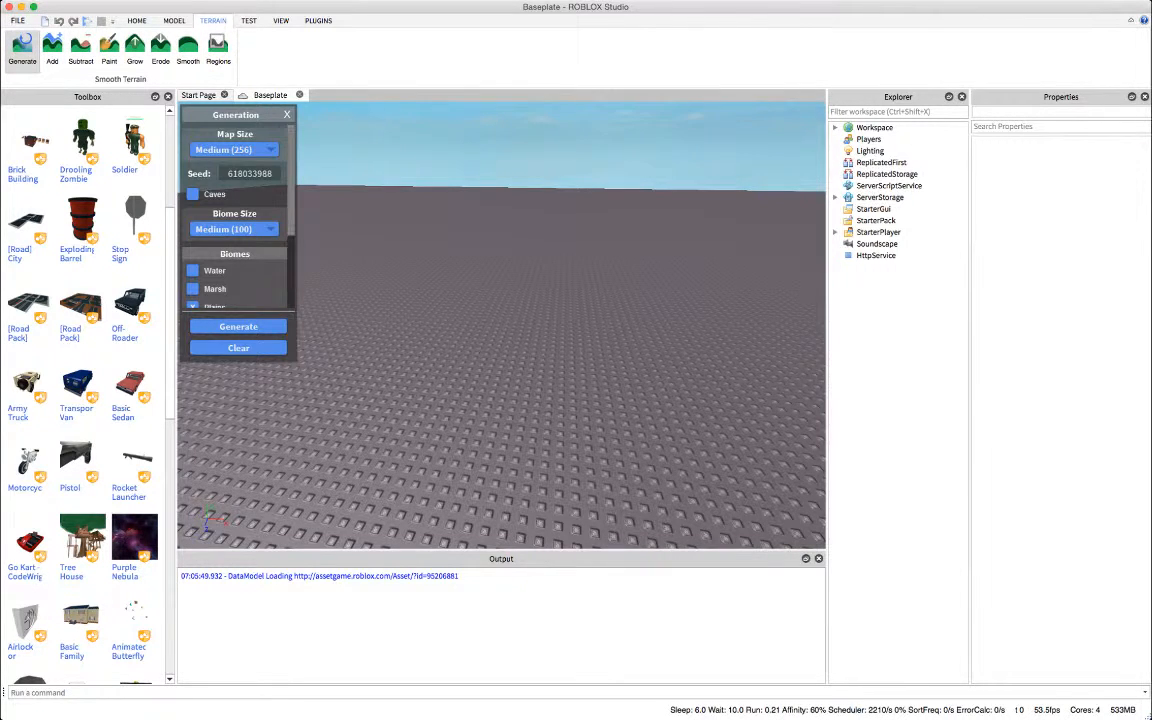
right_click_drag(500, 325, 550, 335)
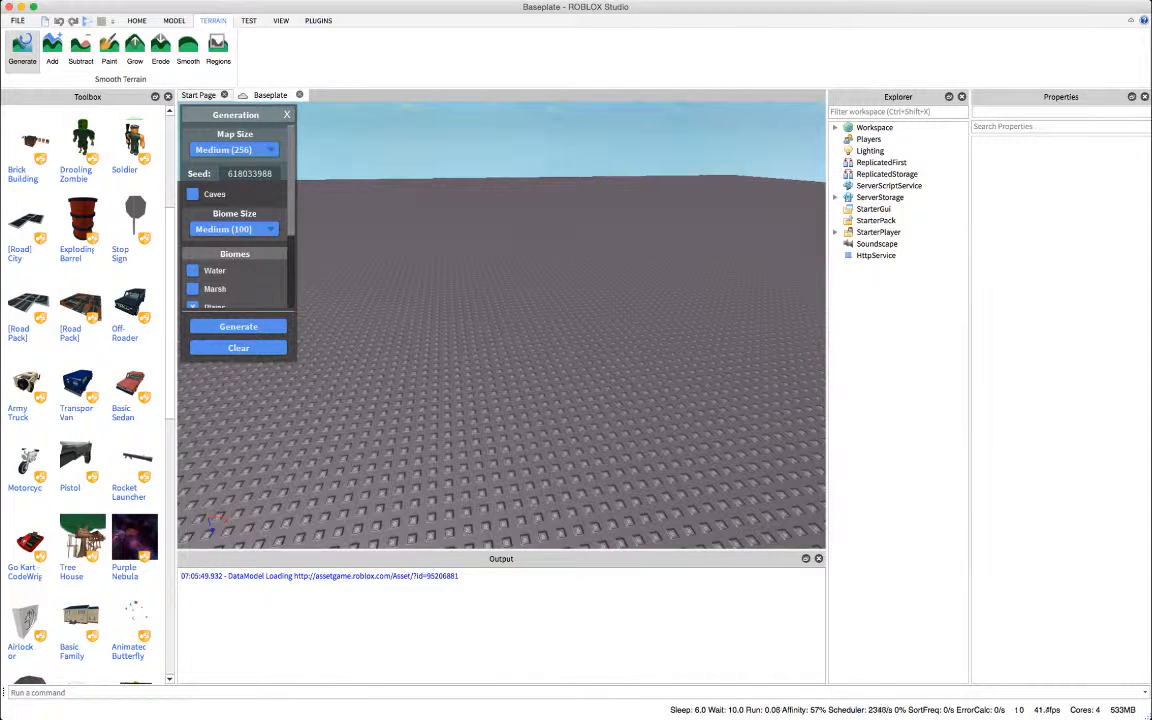
scroll(235, 220, "down", 3)
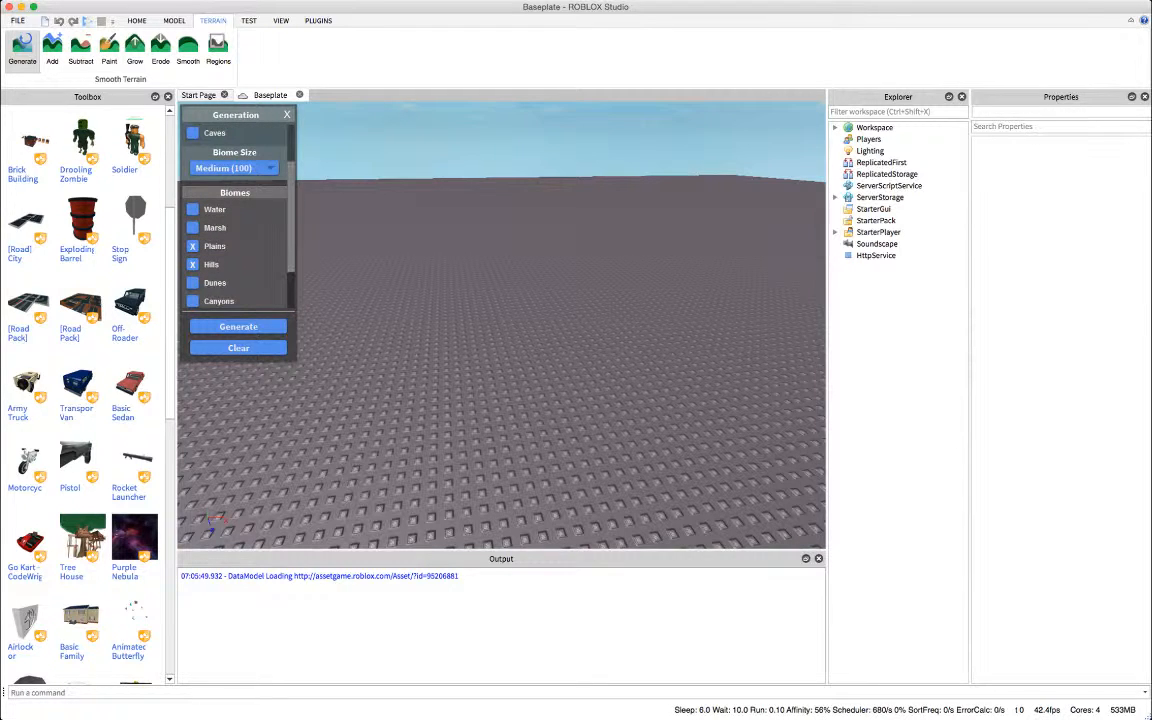
scroll(235, 220, "down", 1)
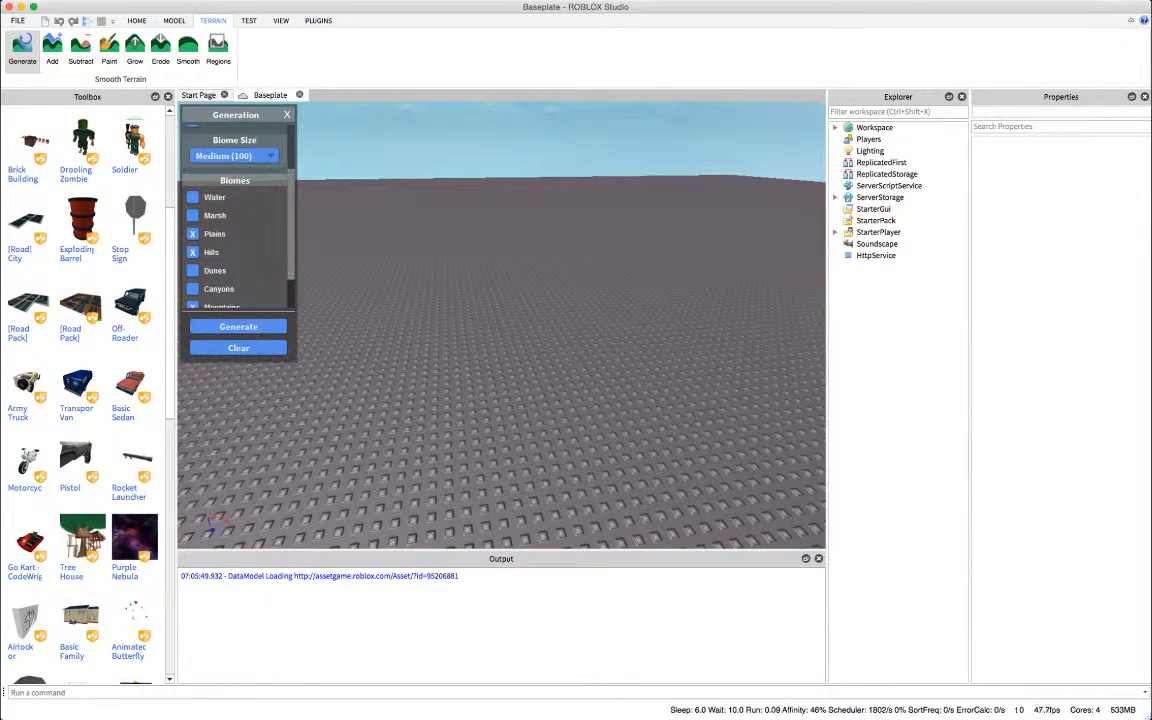
scroll(235, 220, "down", 3)
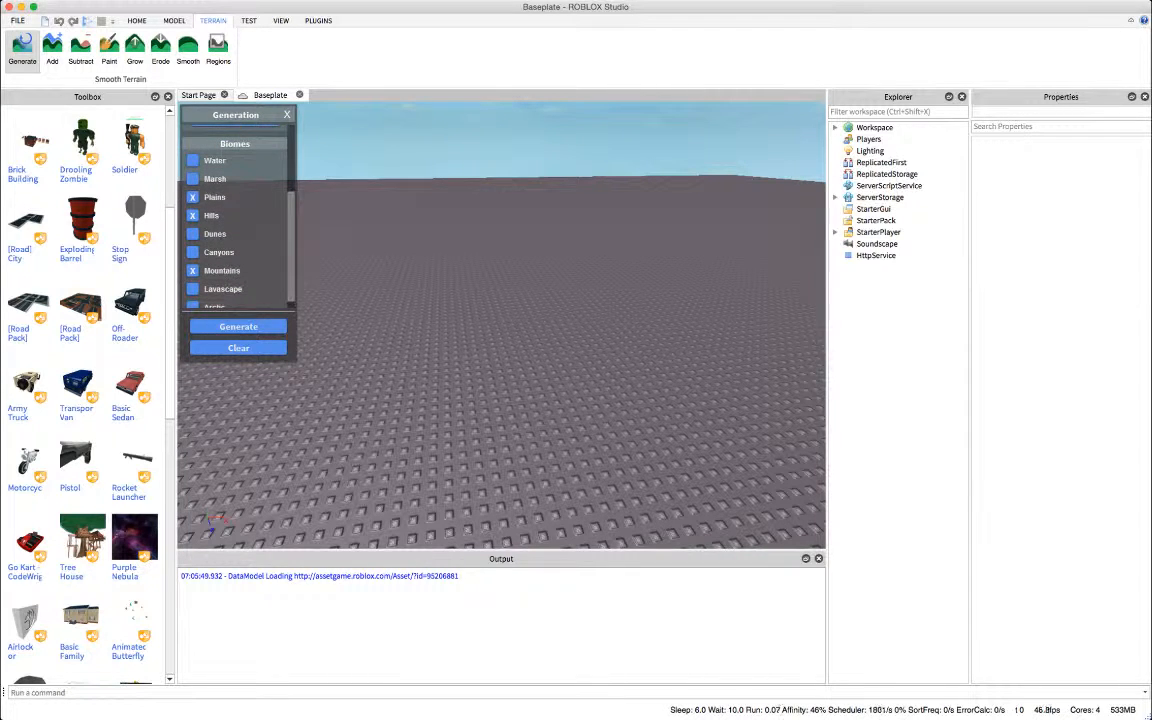
scroll(235, 220, "down", 1)
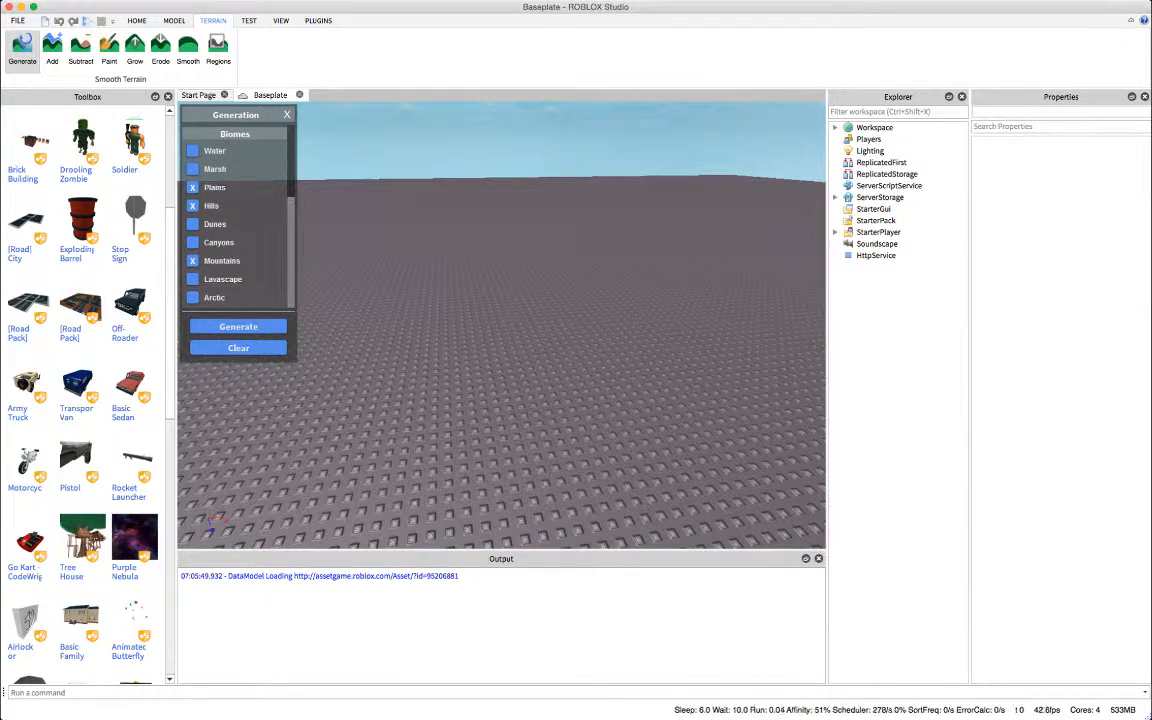
scroll(235, 220, "up", 1)
scroll(235, 220, "up", 8)
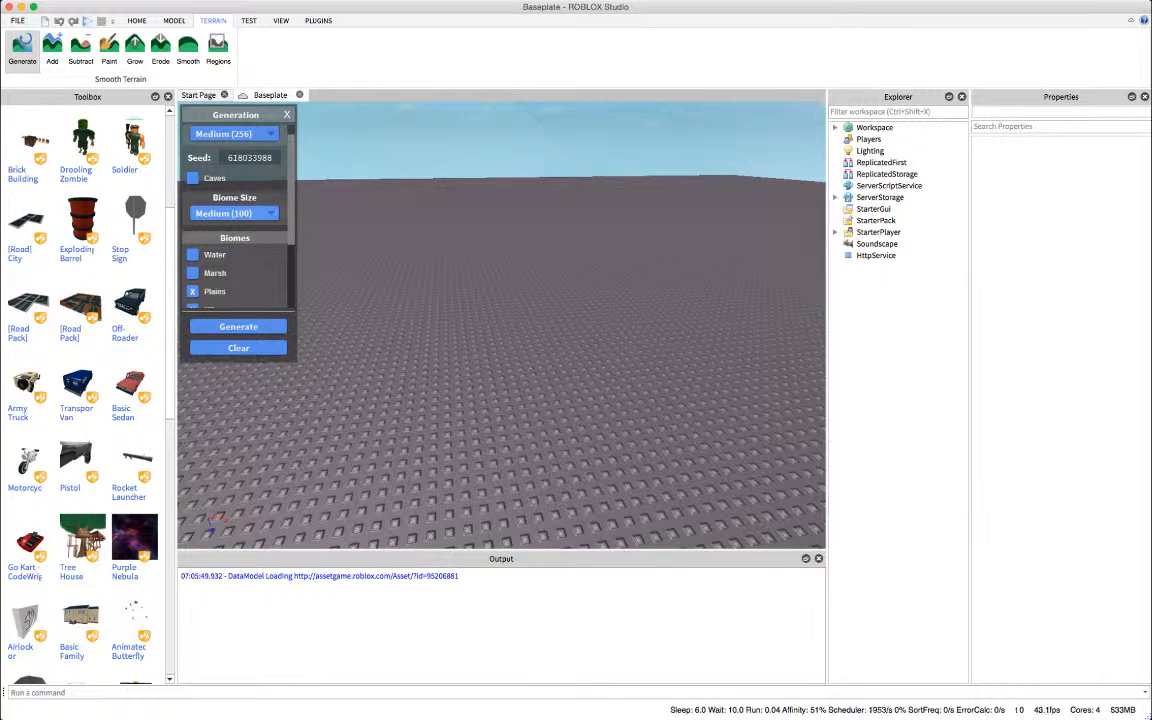
left_click(235, 133)
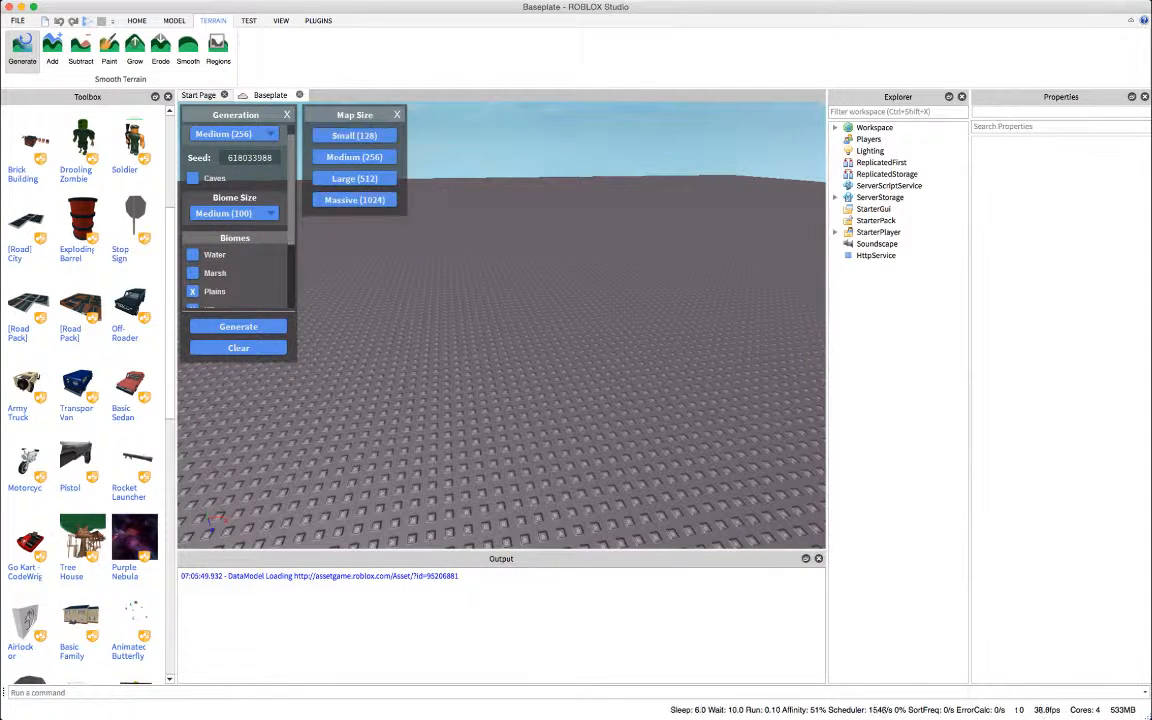
left_click(397, 115)
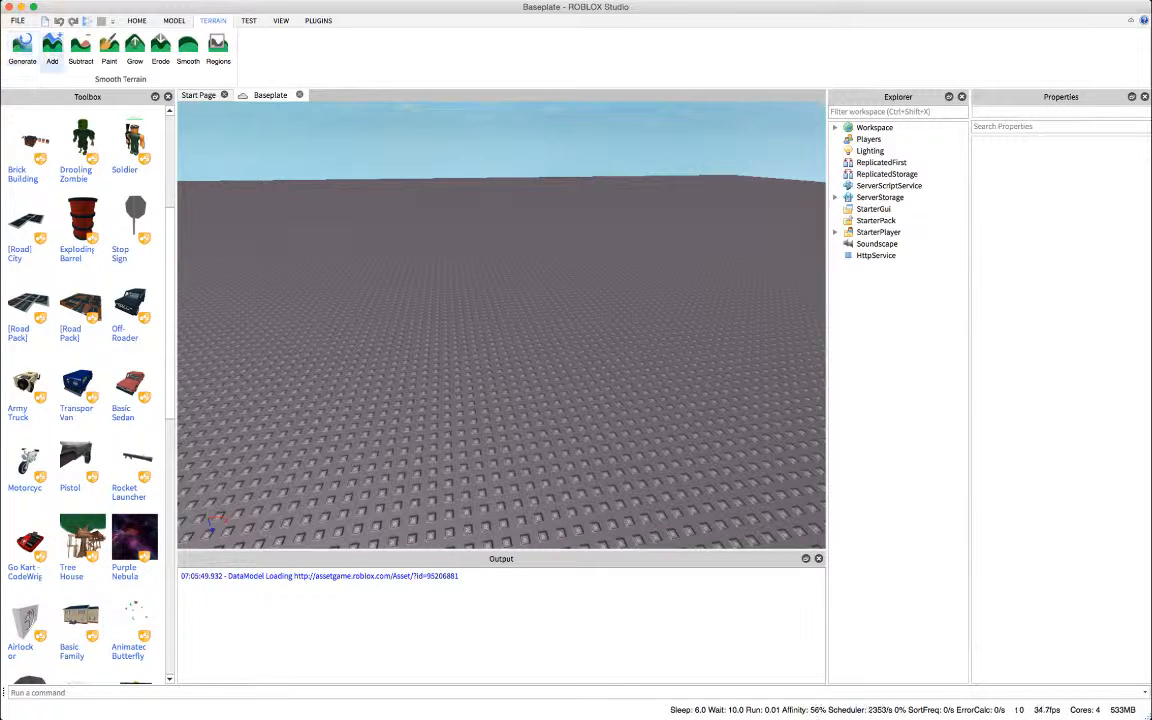
- Set up the terrain Add tool with a box-shaped brush, a slightly larger size and the grass material
left_click(52, 45)
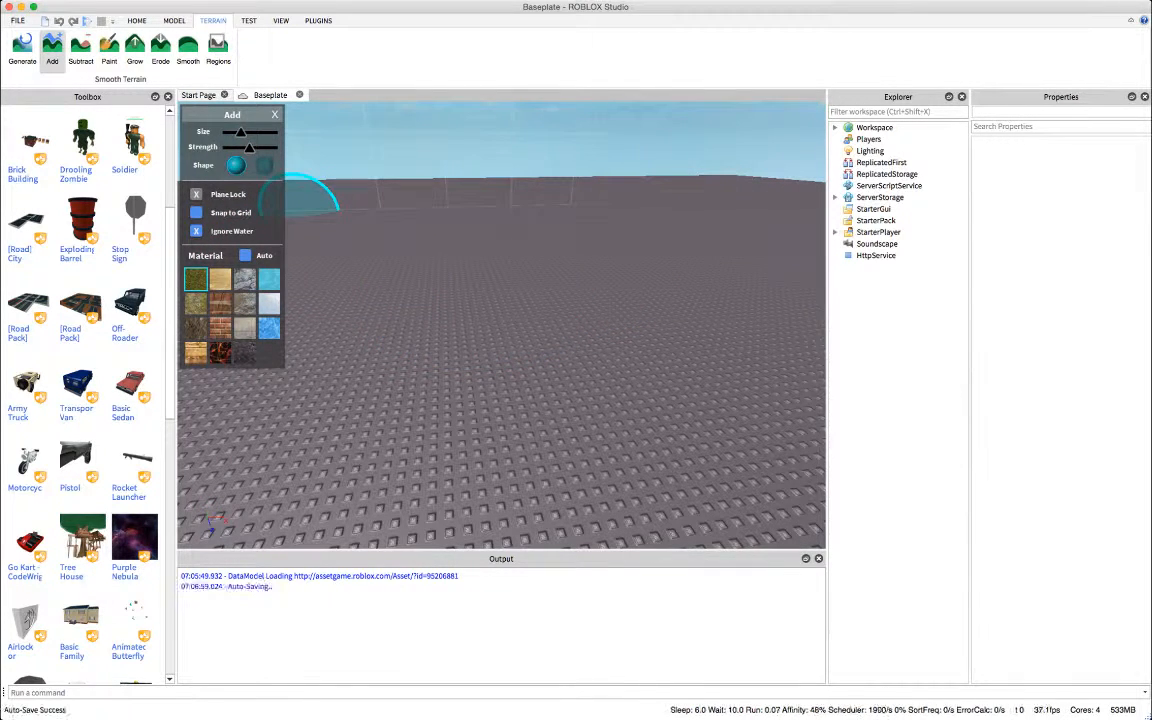
left_click(264, 166)
left_click_drag(240, 132, 277, 132)
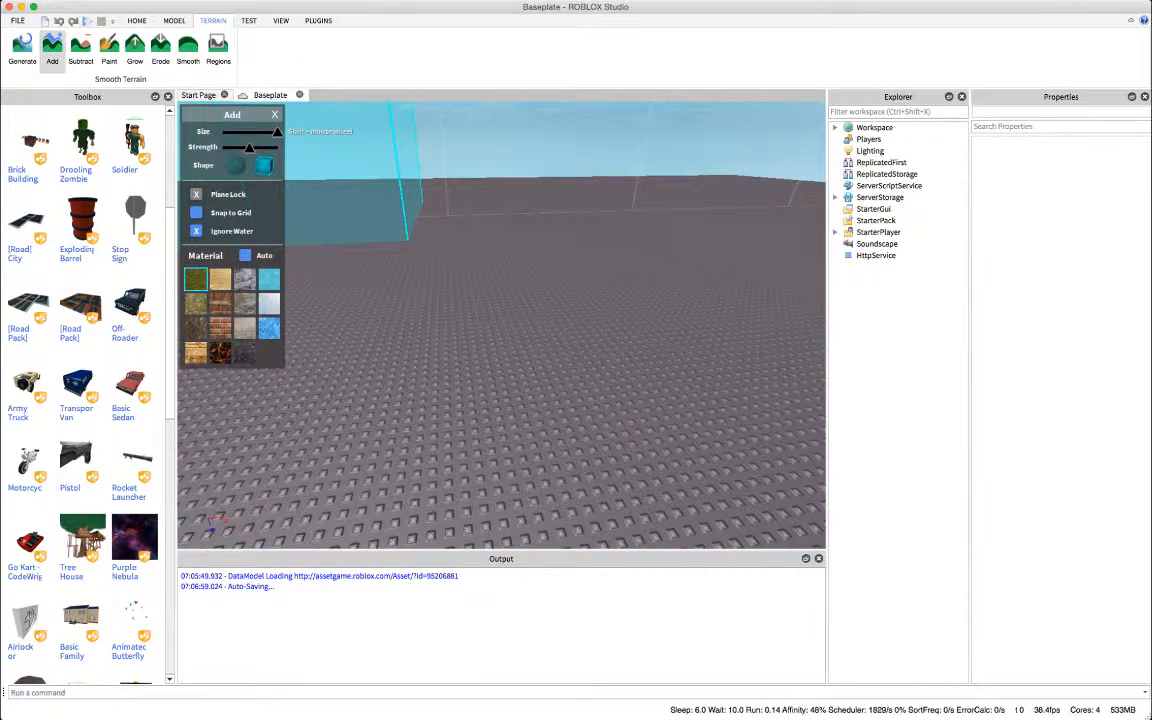
left_click_drag(277, 132, 248, 132)
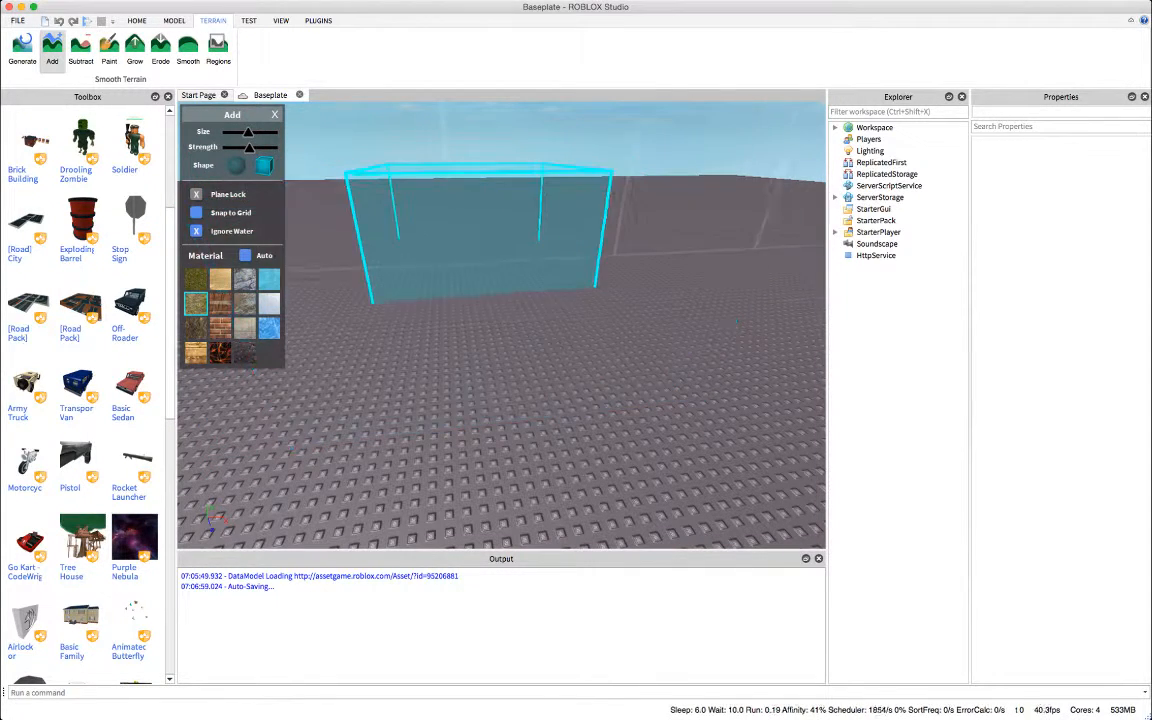
left_click(195, 279)
- Cover a large area of the baseplate with a flat layer of grass terrain
right_click_drag(520, 228, 515, 300)
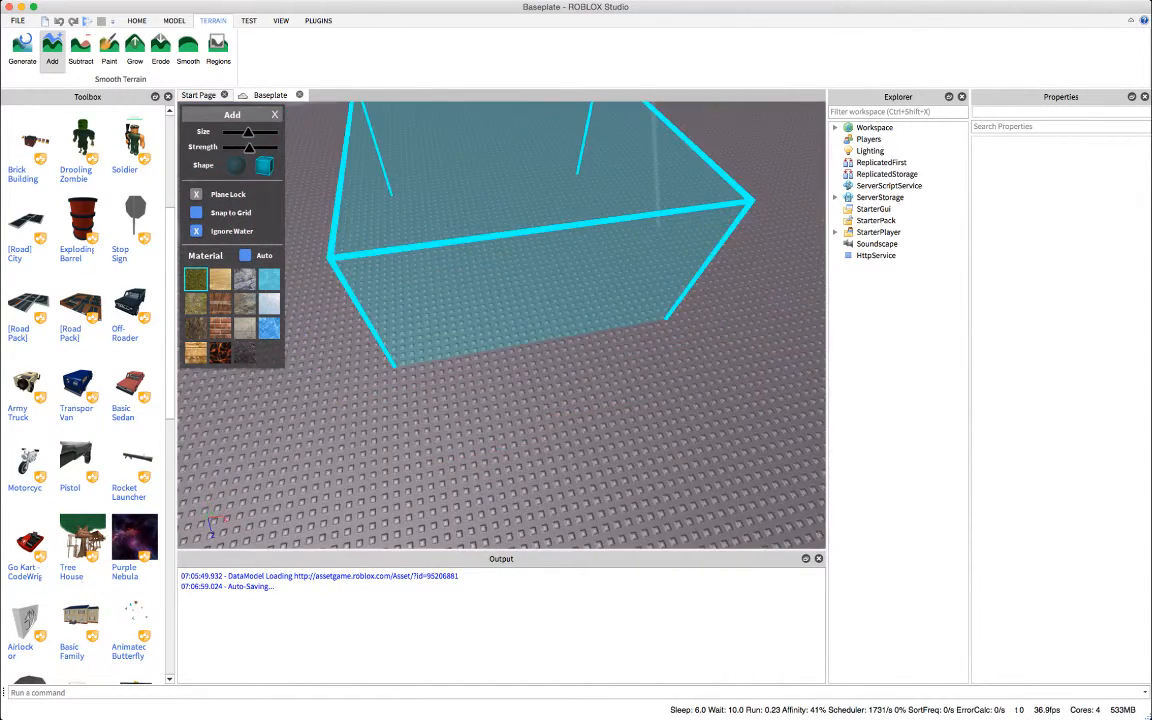
scroll(510, 238, "down", 8)
right_click_drag(509, 238, 590, 240)
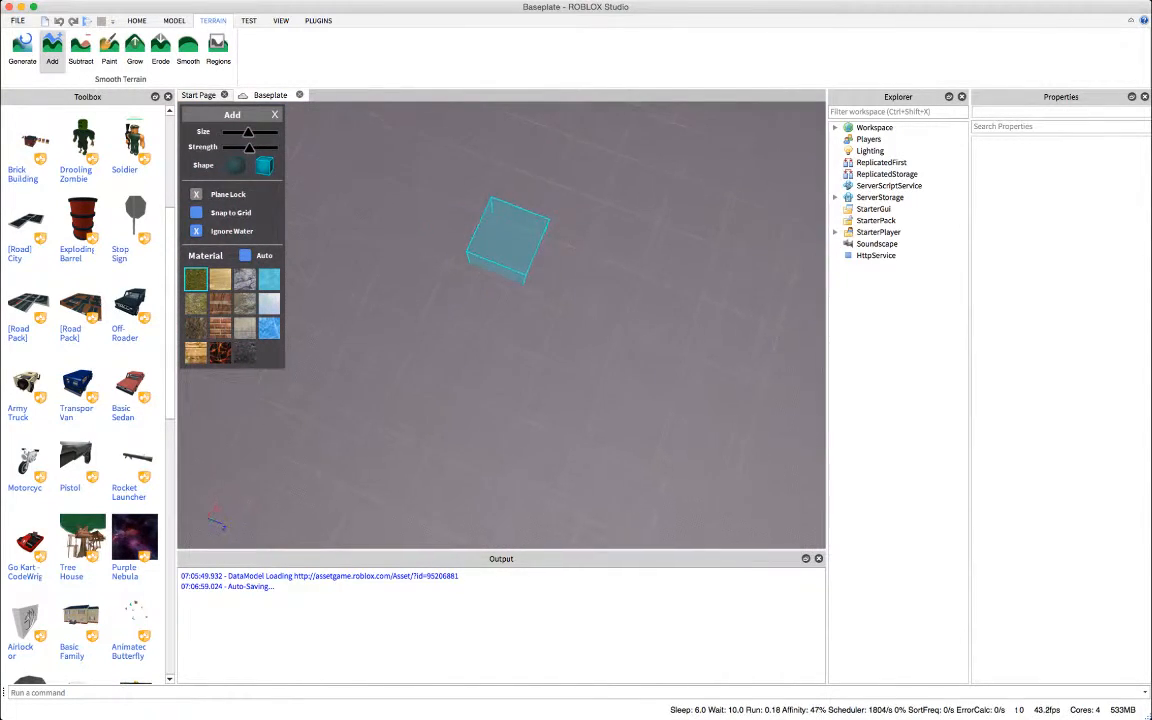
mouse_move(509, 238)
right_mouse_down()
mouse_move(540, 203)
mouse_move(538, 230)
mouse_move(502, 220)
right_mouse_up()
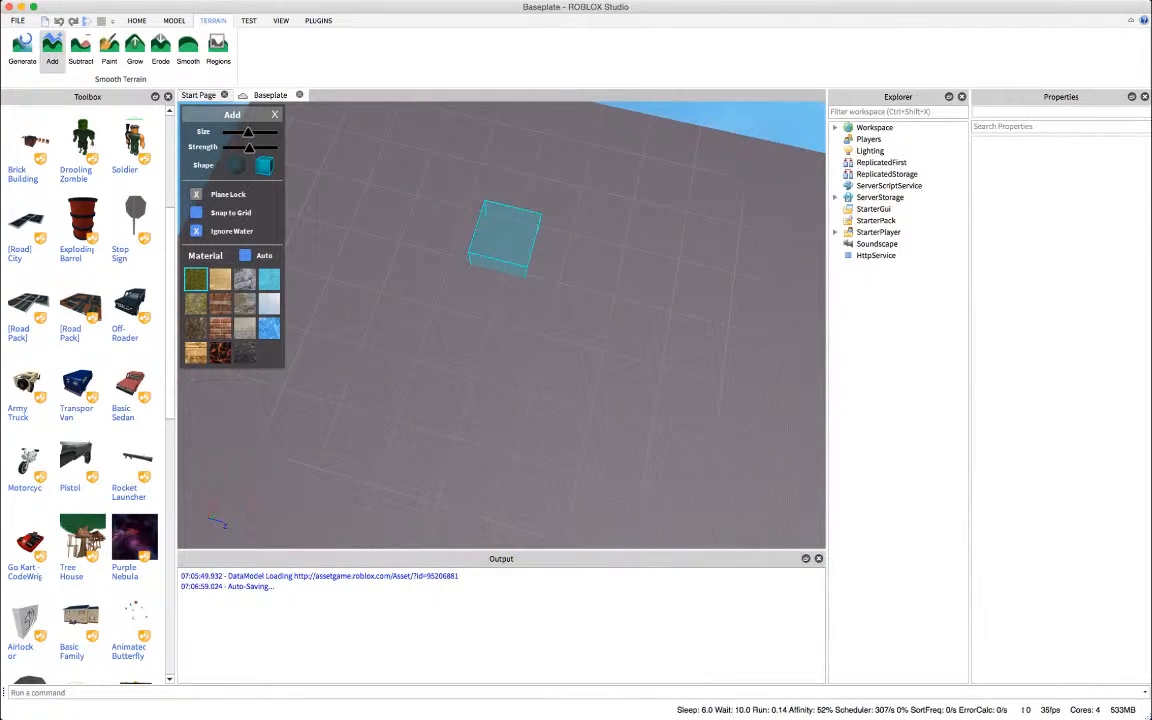
mouse_move(395, 168)
left_mouse_down()
mouse_move(398, 141)
mouse_move(615, 190)
mouse_move(635, 362)
mouse_move(514, 468)
mouse_move(257, 309)
mouse_move(378, 167)
mouse_move(362, 390)
mouse_move(450, 180)
mouse_move(411, 411)
mouse_move(540, 210)
mouse_move(483, 283)
mouse_move(450, 522)
mouse_move(643, 254)
mouse_move(618, 305)
mouse_move(455, 290)
mouse_move(550, 305)
left_mouse_up()
right_click_drag(508, 290, 470, 288)
key("w")
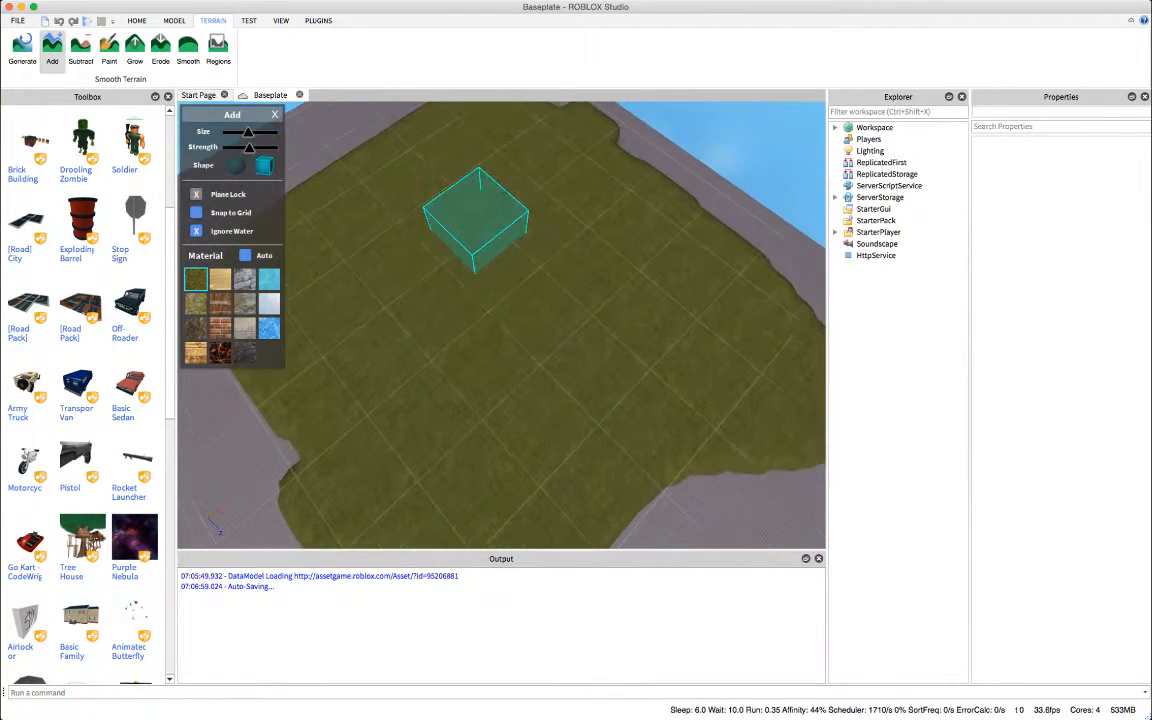
- Cut away part of the uneven grass edge with the Subtract tool's box brush
right_click_drag(351, 192, 360, 200)
key("w")
left_click(81, 50)
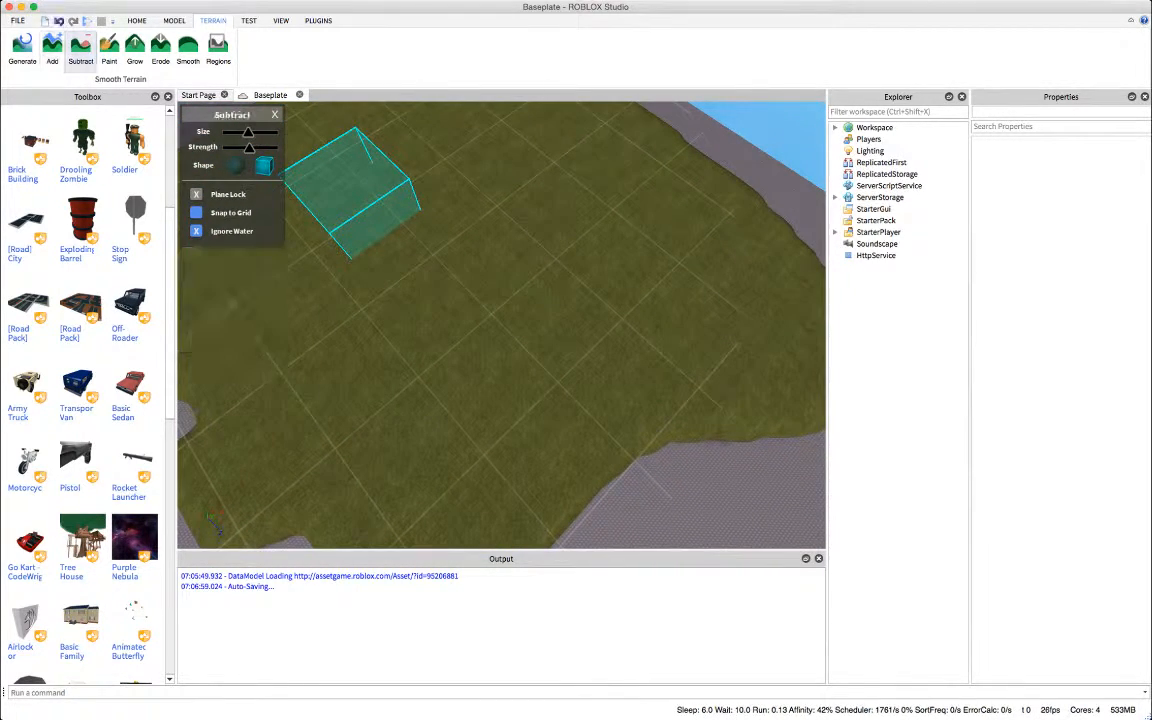
right_click_drag(465, 237, 473, 234)
mouse_move(529, 275)
left_mouse_down()
mouse_move(698, 361)
mouse_move(594, 328)
left_mouse_up()
scroll(597, 320, "up", 5)
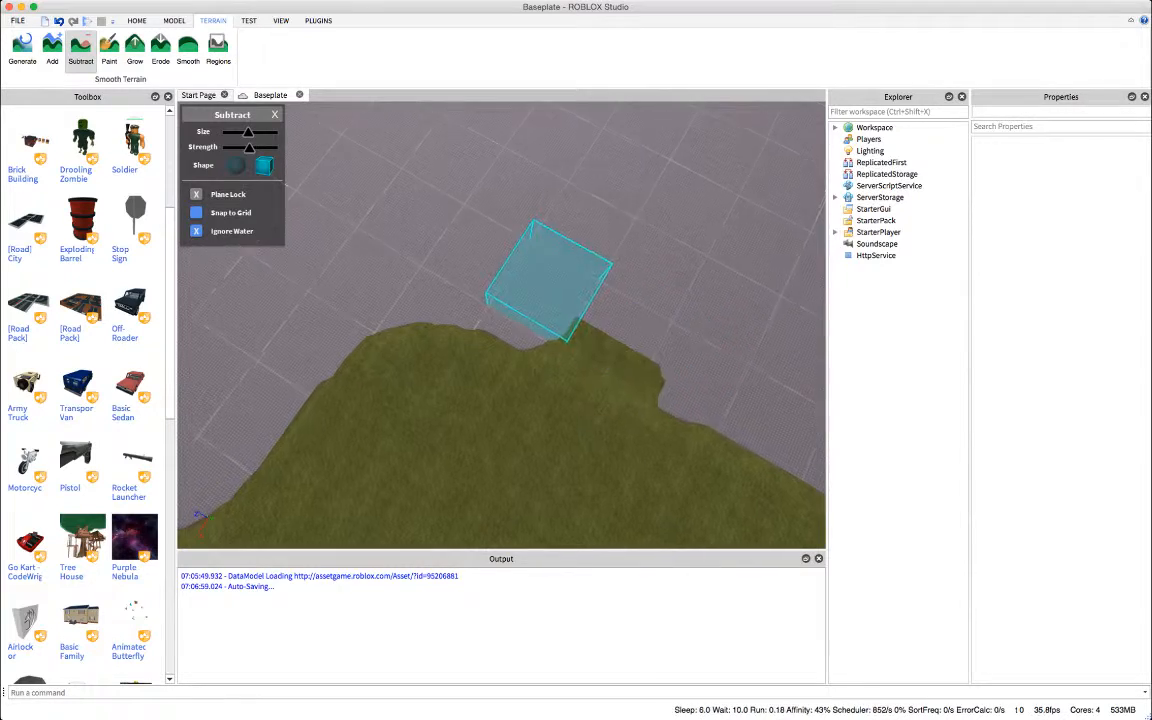
- Try to subtract another stretch of the grass edge, and undo that last subtraction
right_click_drag(557, 276, 546, 283)
mouse_move(546, 283)
left_mouse_down()
mouse_move(522, 305)
mouse_move(512, 362)
left_mouse_up()
mouse_move(360, 285)
right_mouse_down()
mouse_move(370, 268)
mouse_move(600, 310)
right_mouse_up()
key("super+z")
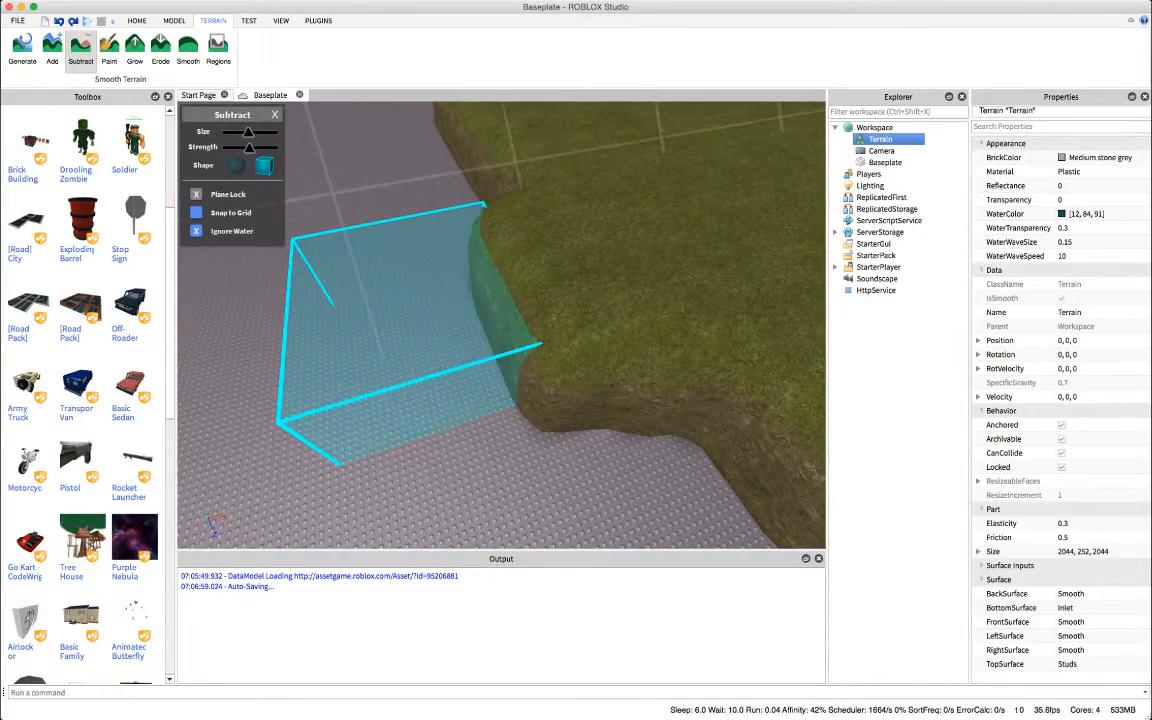
- Enlarge the Subtract brush slightly and trim the jagged side of the grass area
left_click_drag(248, 132, 252, 132)
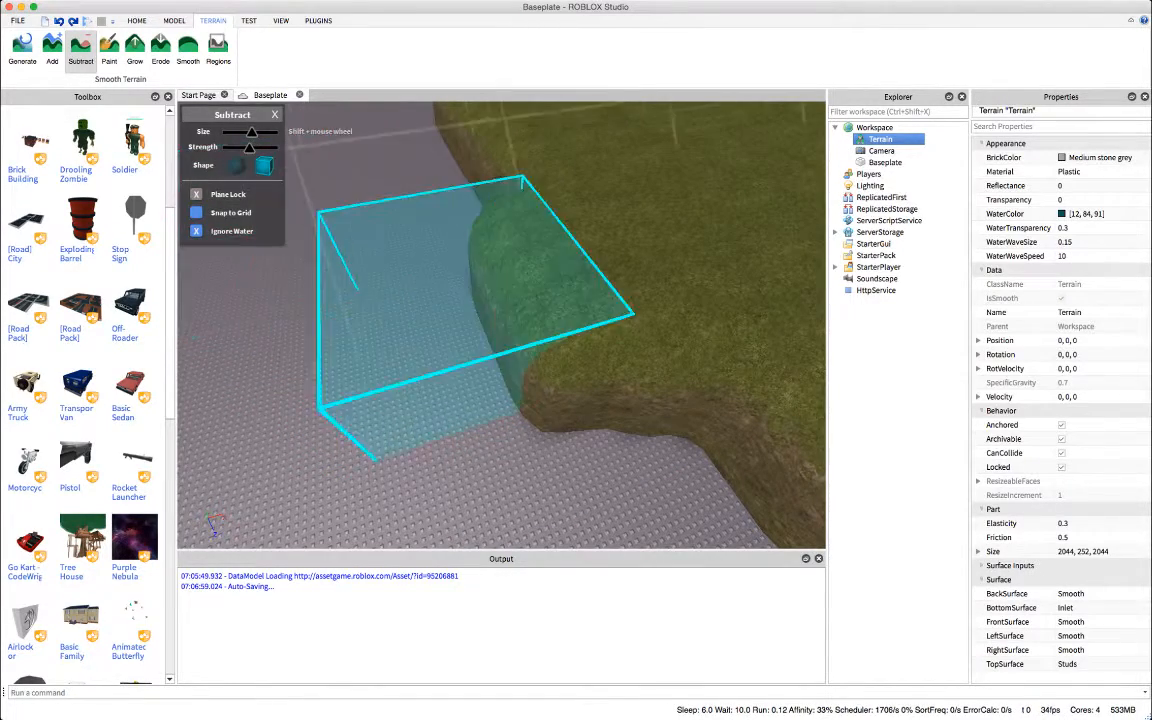
right_click_drag(460, 300, 443, 320)
scroll(443, 320, "down", 3)
scroll(447, 322, "down", 1)
mouse_move(491, 389)
left_mouse_down()
mouse_move(517, 348)
mouse_move(466, 254)
left_mouse_up()
right_click_drag(427, 252, 370, 255)
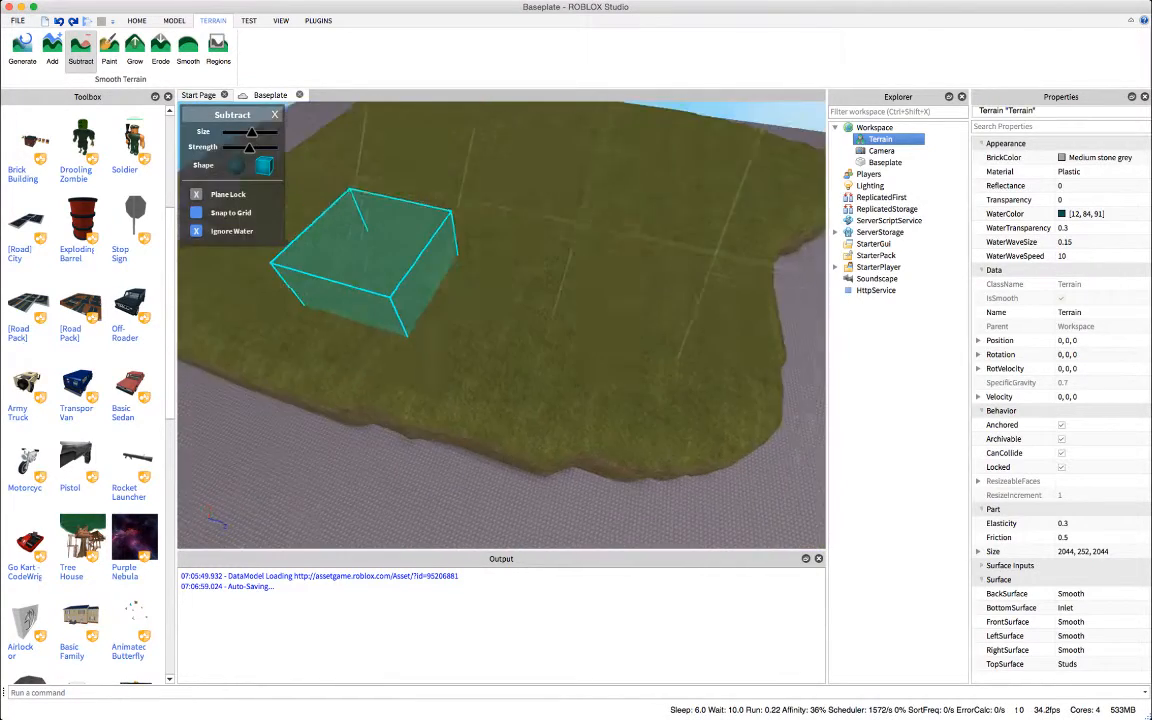
- Build a raised grey rock wall along two adjoining edges of the grass with the Add tool's box brush
scroll(374, 264, "down", 3)
scroll(300, 240, "up", 2)
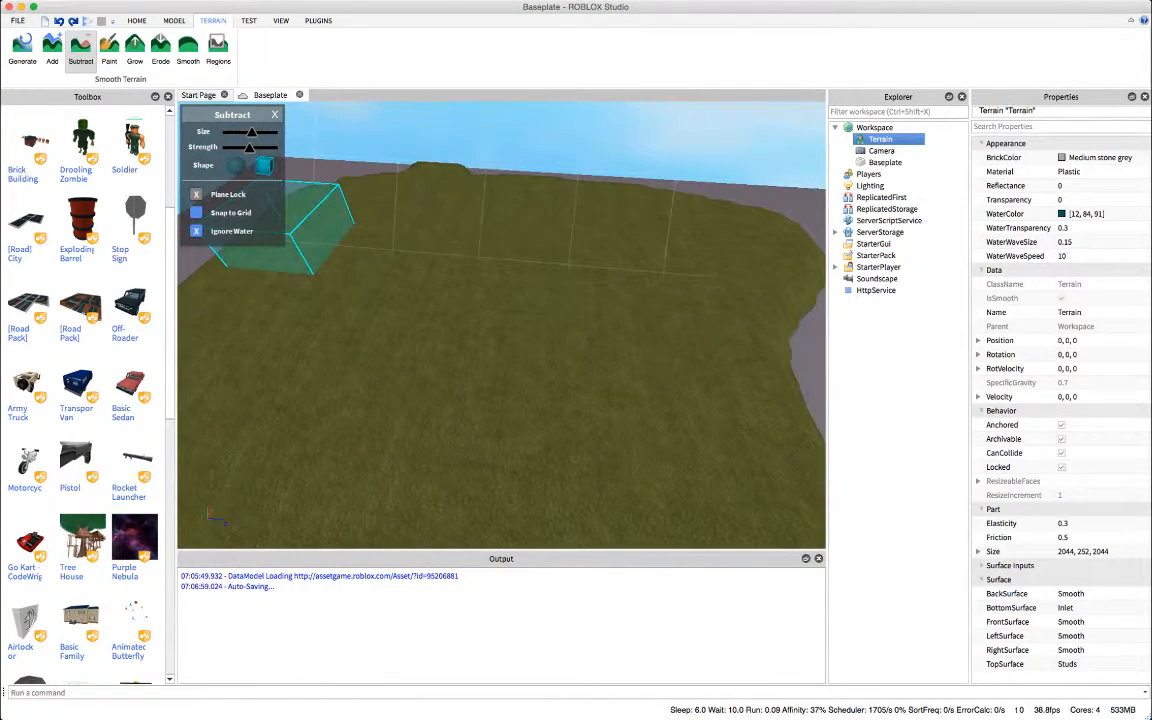
left_click(52, 45)
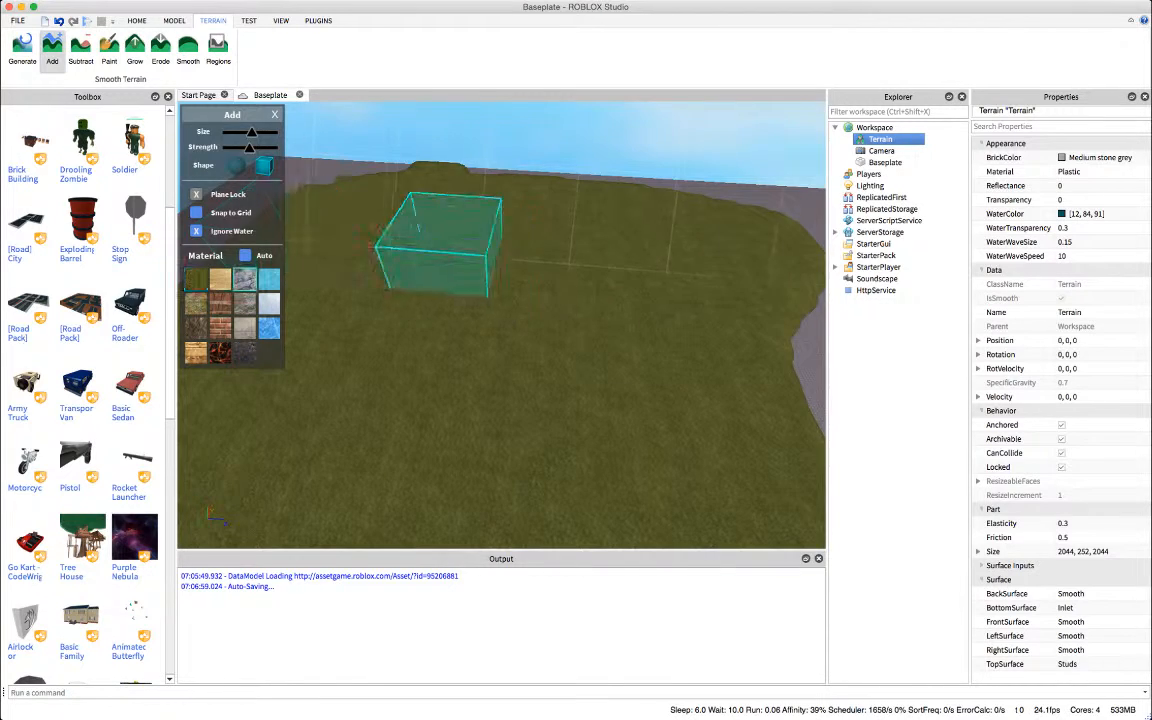
mouse_move(441, 246)
right_mouse_down()
mouse_move(481, 257)
mouse_move(452, 258)
right_mouse_up()
scroll(440, 246, "down", 3)
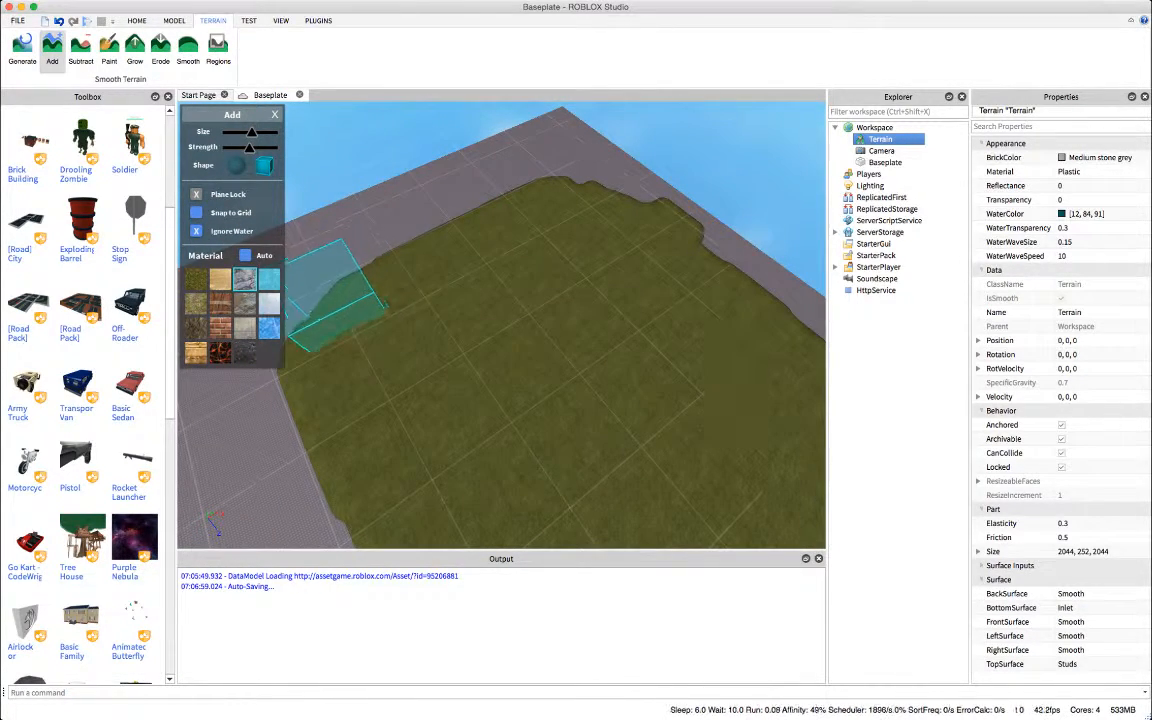
mouse_move(329, 312)
left_mouse_down()
mouse_move(337, 291)
mouse_move(491, 219)
mouse_move(601, 188)
mouse_move(680, 231)
mouse_move(744, 318)
mouse_move(726, 352)
mouse_move(772, 466)
left_mouse_up()
mouse_move(571, 217)
right_mouse_down()
mouse_move(560, 218)
mouse_move(573, 203)
right_mouse_up()
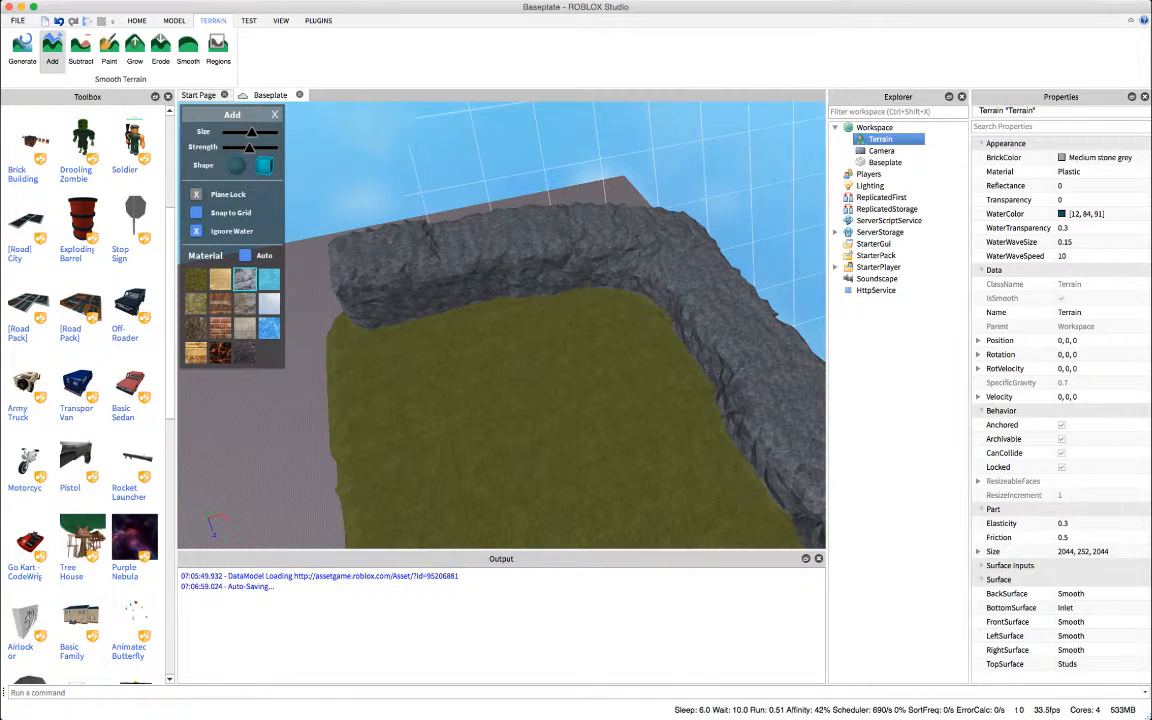
- Add another layer of rock along the wall and around its corner, undoing the last stray placement
mouse_move(684, 249)
right_mouse_down()
mouse_move(674, 262)
mouse_move(685, 254)
mouse_move(674, 252)
right_mouse_up()
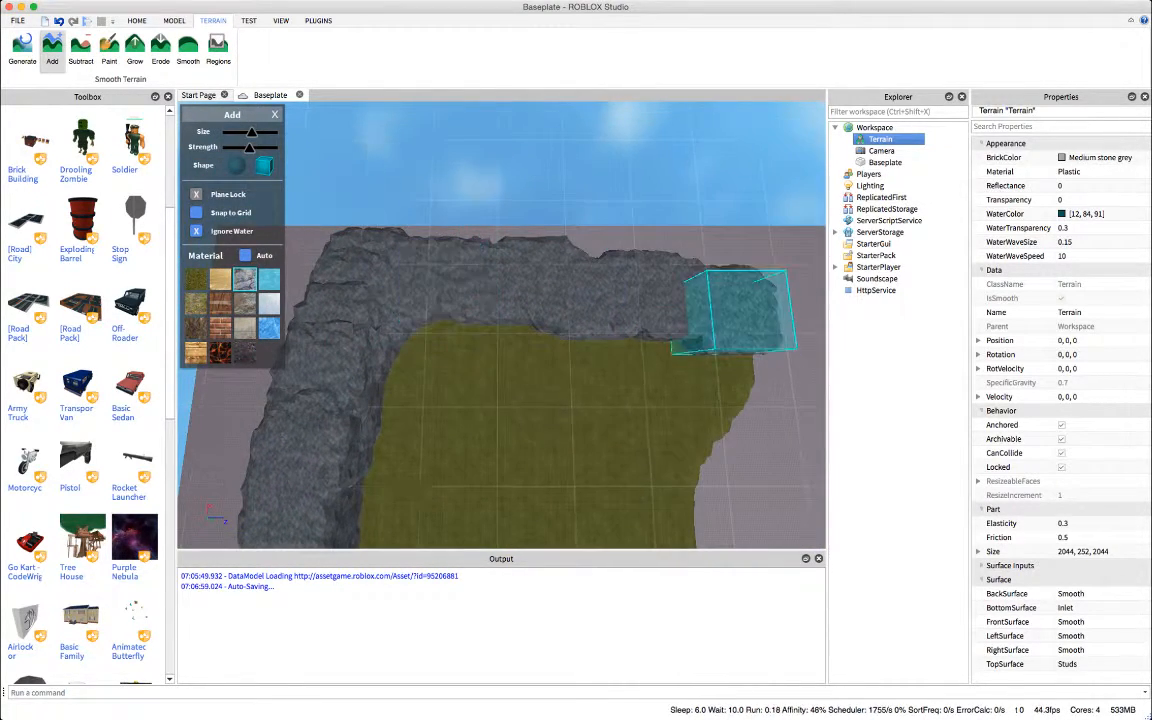
left_click_drag(752, 297, 570, 280)
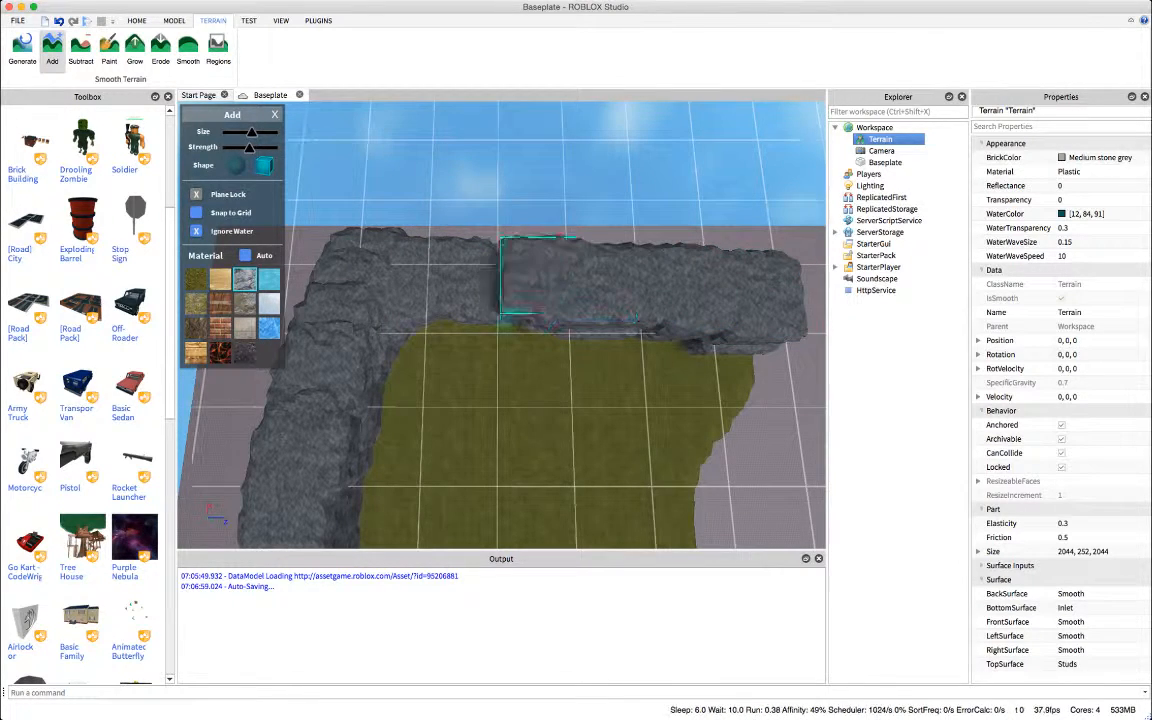
key("a")
mouse_move(430, 262)
left_mouse_down()
mouse_move(398, 270)
mouse_move(370, 328)
mouse_move(398, 388)
left_mouse_up()
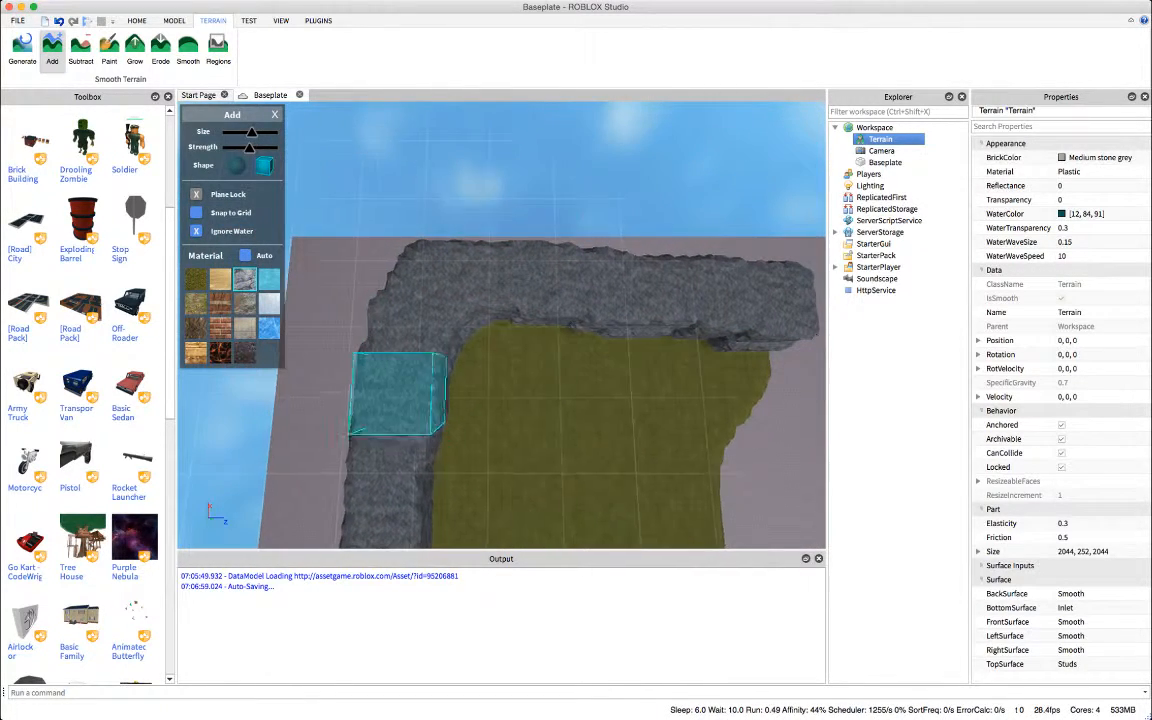
left_click(548, 205)
right_click_drag(548, 205, 548, 206)
key("super+z")
key("q")
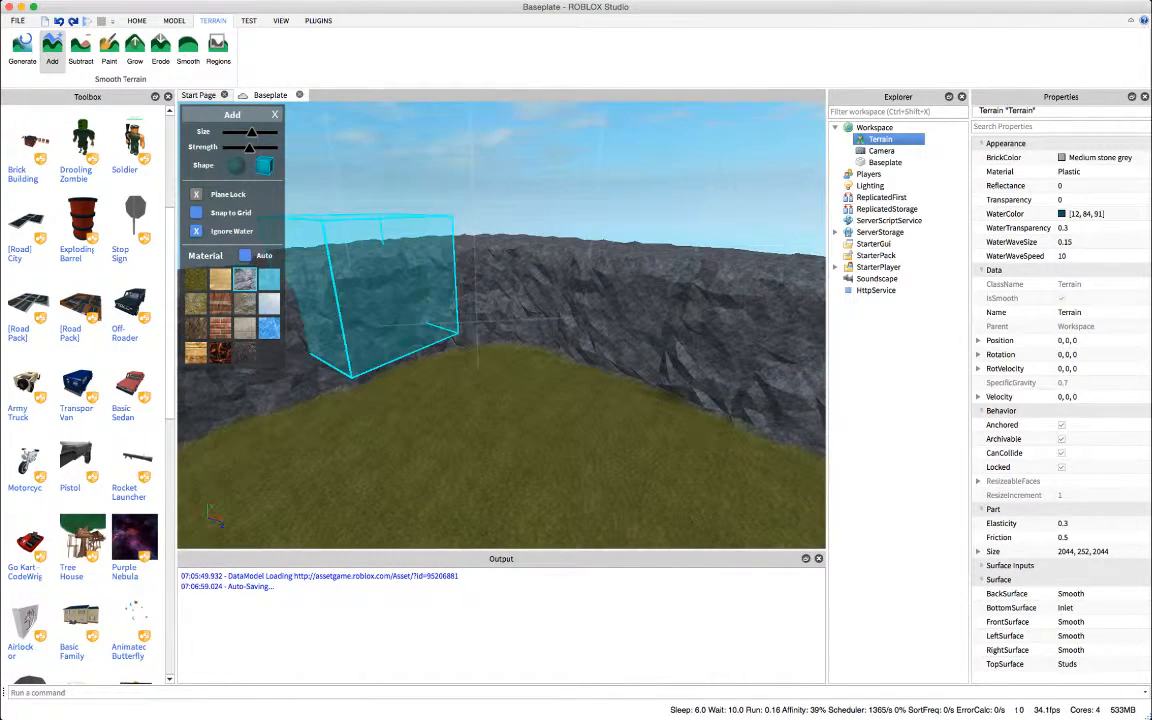
- Set up the terrain Paint tool with the sand material, a smaller size and a sphere-shaped brush
left_click(109, 47)
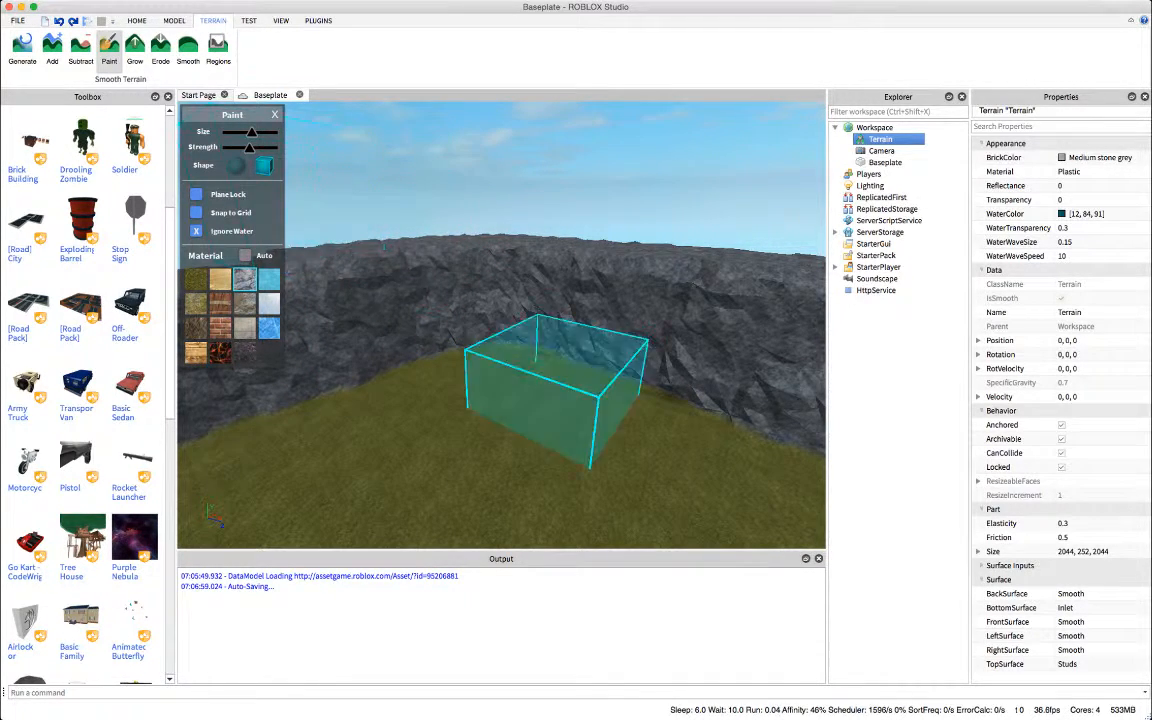
mouse_move(492, 328)
right_mouse_down()
mouse_move(480, 322)
mouse_move(512, 319)
right_mouse_up()
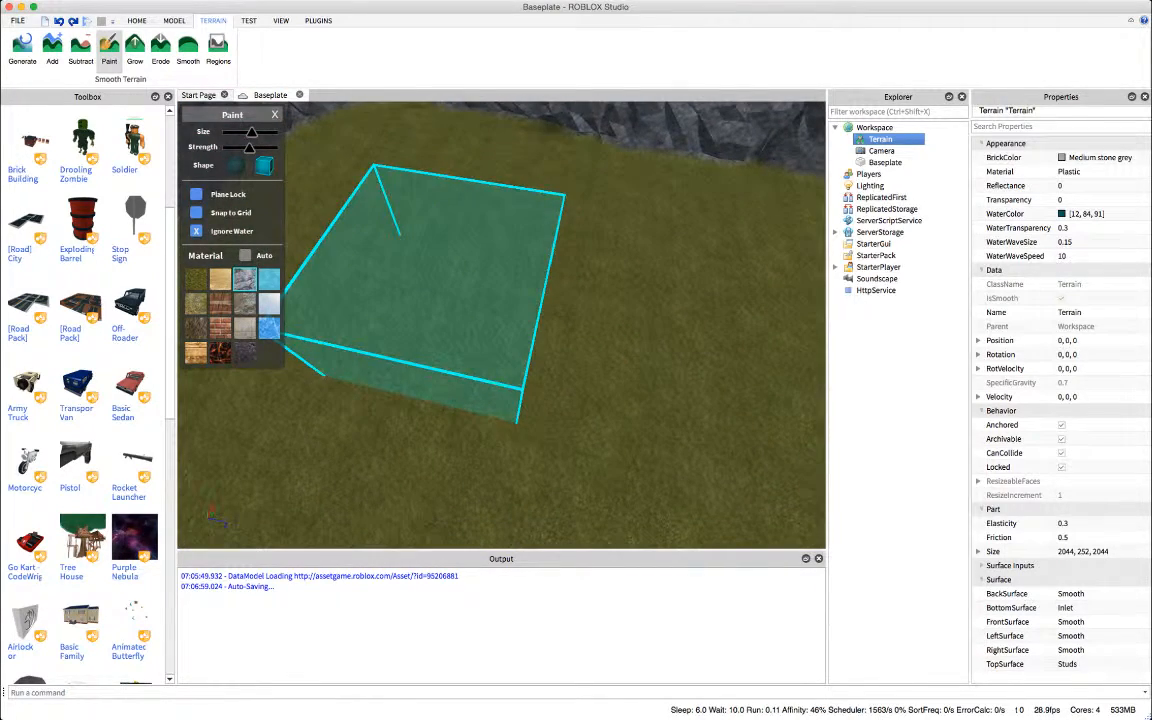
left_click(220, 279)
mouse_move(450, 180)
right_mouse_down()
mouse_move(388, 168)
mouse_move(398, 190)
mouse_move(532, 264)
mouse_move(530, 252)
mouse_move(546, 252)
right_mouse_up()
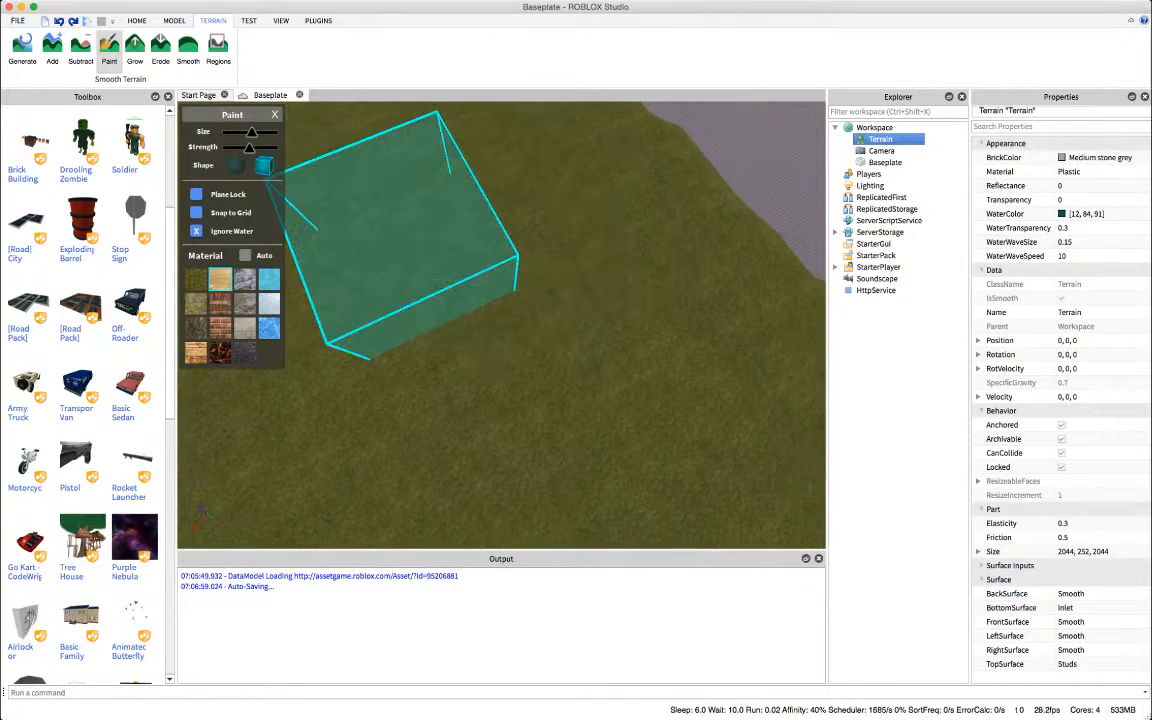
left_click_drag(251, 132, 234, 132)
mouse_move(460, 248)
right_mouse_down()
mouse_move(499, 296)
mouse_move(460, 280)
right_mouse_up()
left_click(236, 165)
- Paint a winding path of brown mud material across the grass from one edge to the other
right_click_drag(585, 305, 589, 324)
right_click_drag(308, 325, 309, 325)
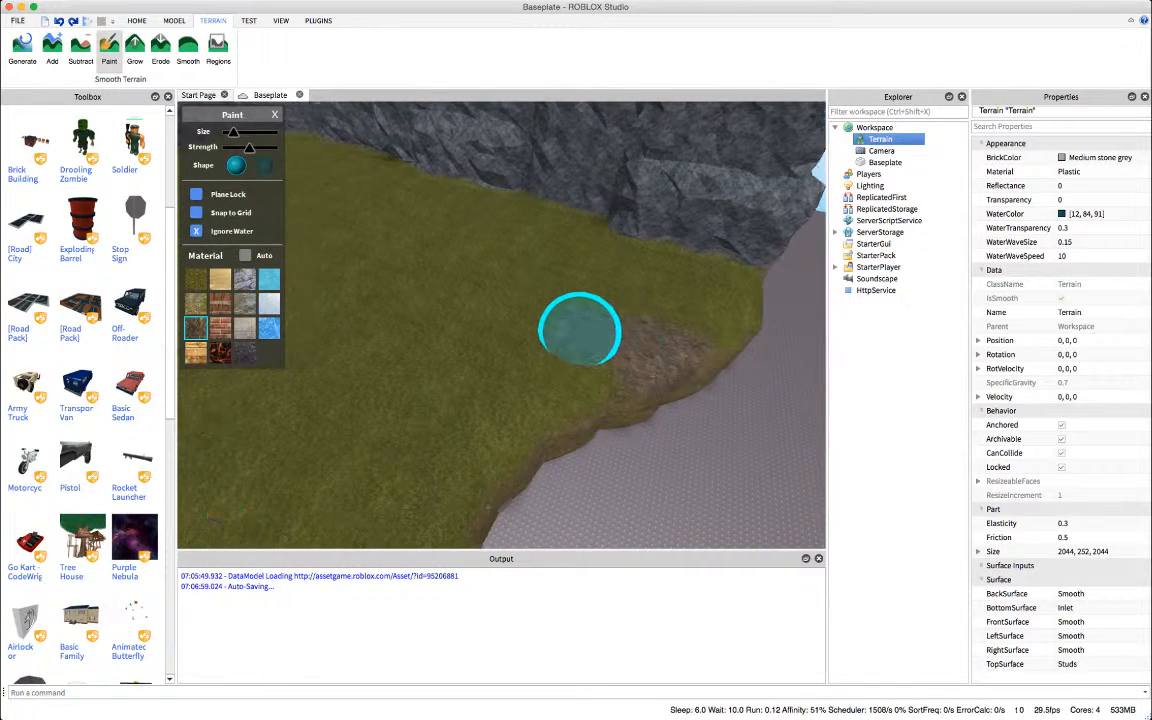
mouse_move(580, 330)
left_mouse_down()
mouse_move(506, 265)
mouse_move(490, 280)
mouse_move(411, 296)
mouse_move(378, 283)
mouse_move(370, 339)
mouse_move(322, 452)
left_mouse_up()
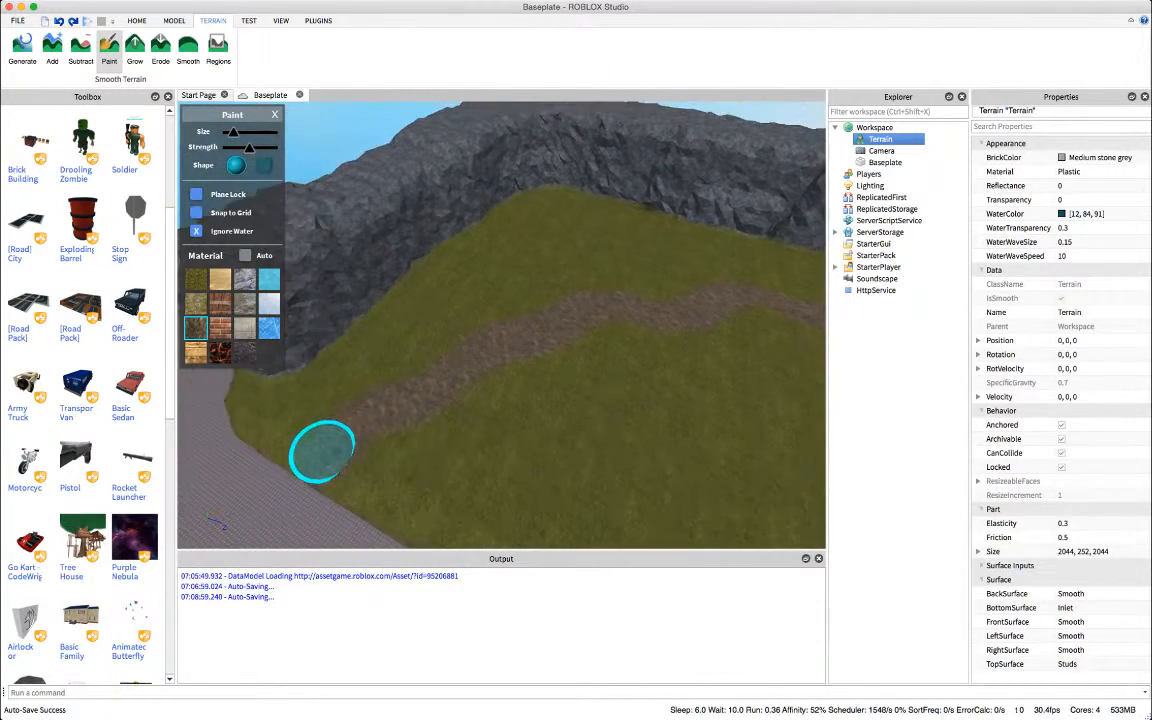
- Grow rock material along the foot of the wall where it meets the grass, using a slightly larger sphere brush
right_click_drag(488, 378, 488, 378)
key("w")
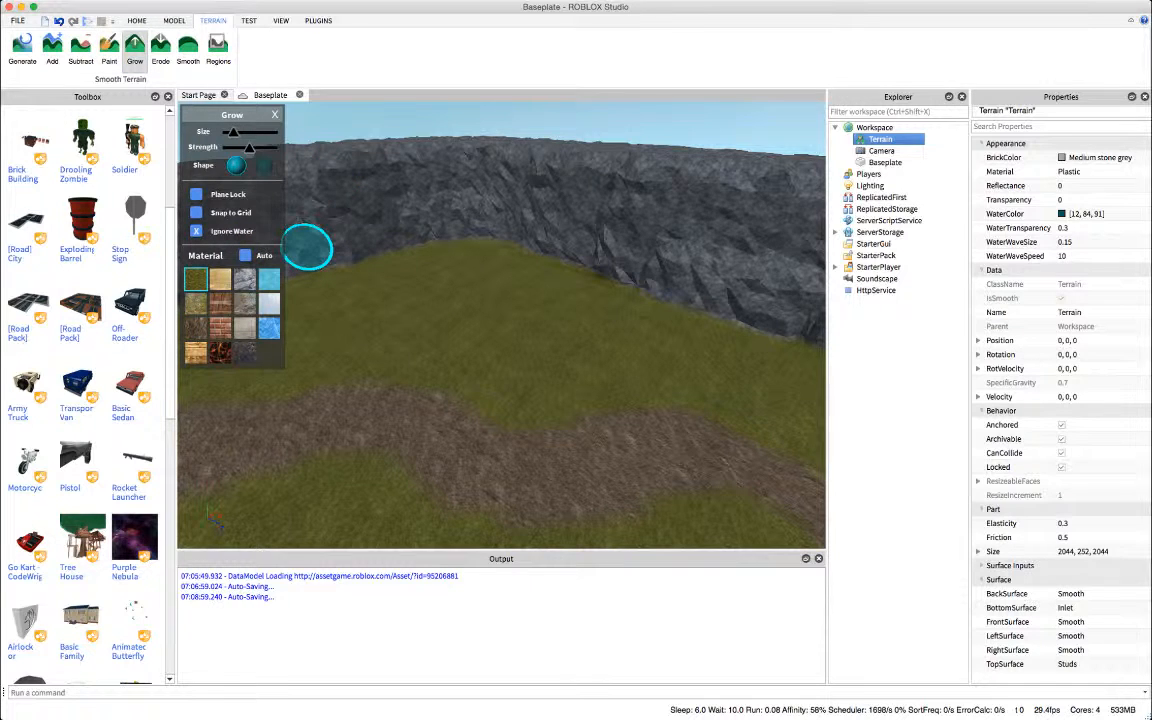
mouse_move(430, 219)
right_mouse_down()
mouse_move(416, 206)
mouse_move(557, 245)
right_mouse_up()
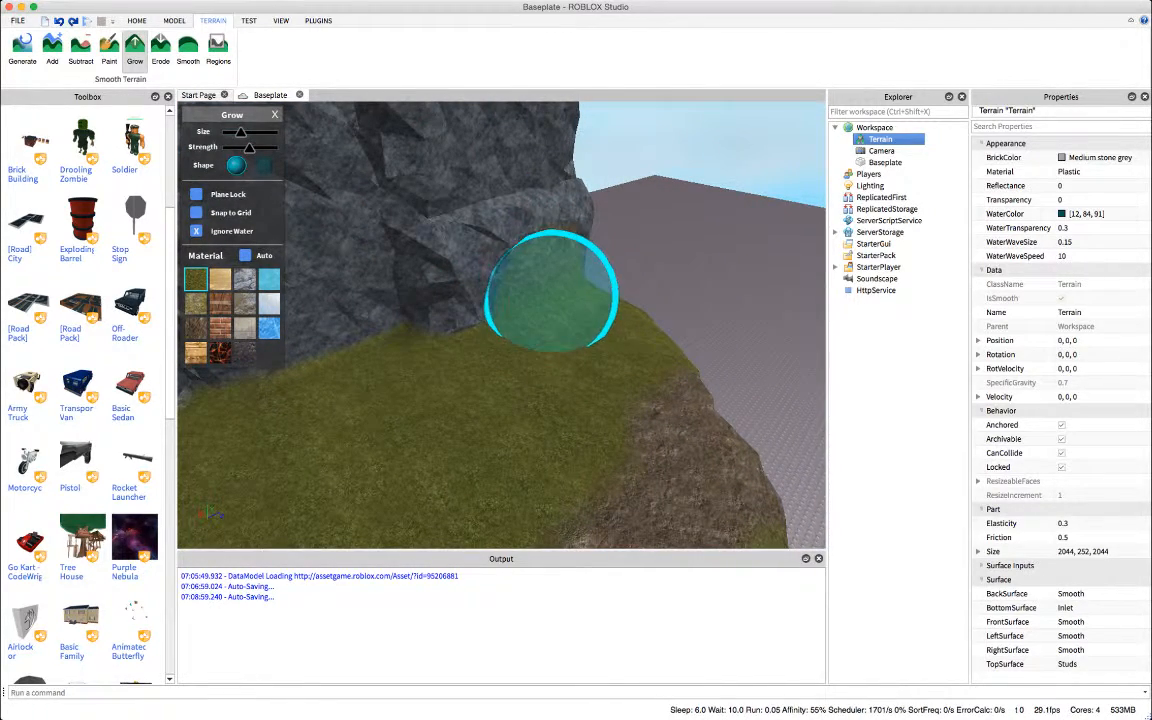
left_click(244, 279)
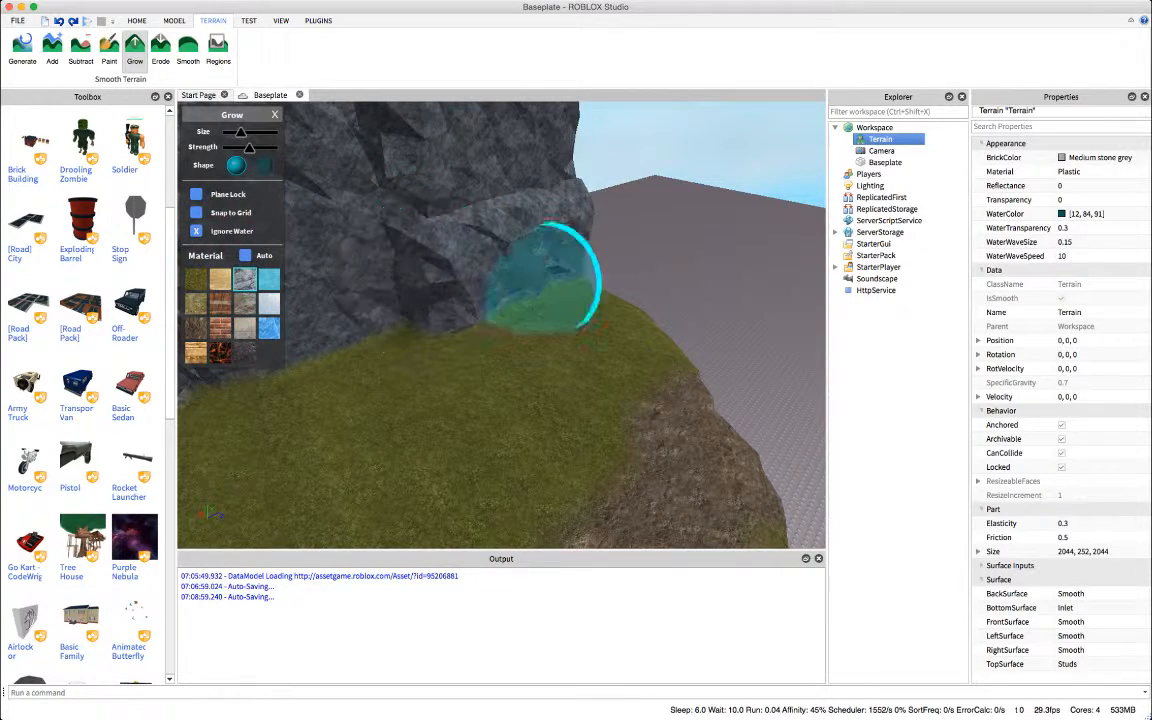
mouse_move(557, 275)
left_mouse_down()
mouse_move(468, 309)
mouse_move(411, 368)
mouse_move(467, 280)
mouse_move(496, 293)
left_mouse_up()
mouse_move(496, 293)
right_mouse_down()
mouse_move(549, 272)
mouse_move(543, 284)
mouse_move(548, 273)
mouse_move(556, 284)
right_mouse_up()
left_click_drag(622, 347, 555, 283)
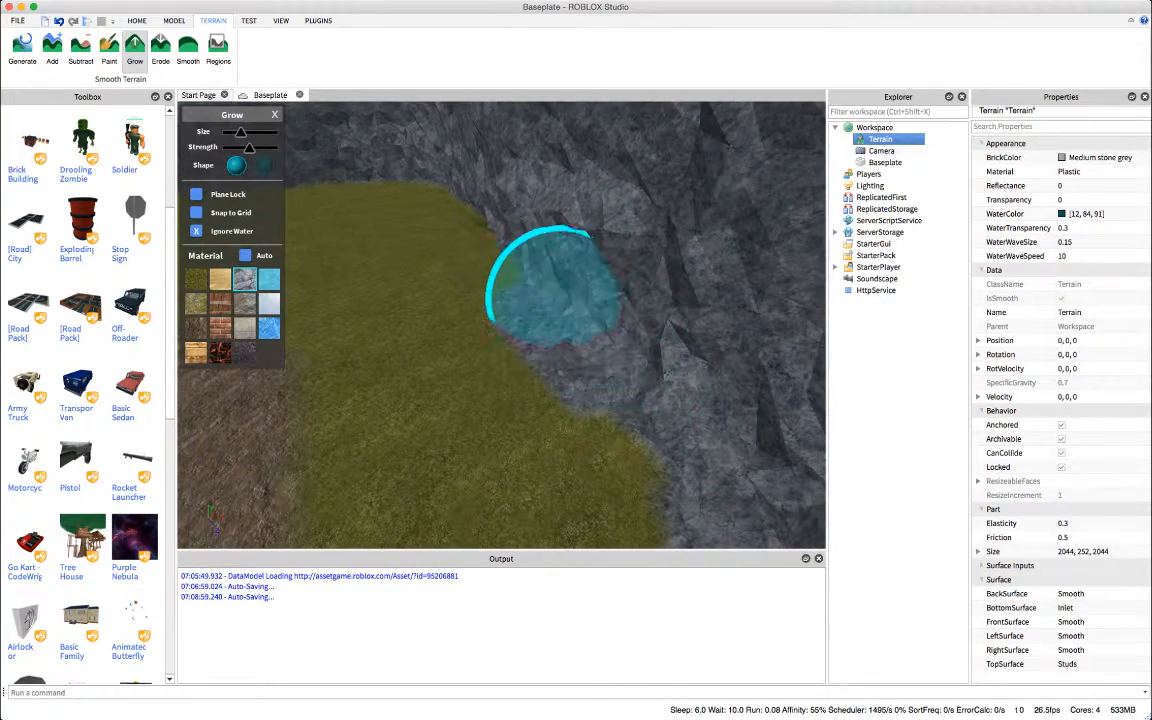
- Extend the grown rock along the rest of the wall's base, past the corner of the grass area
mouse_move(555, 283)
right_mouse_down()
mouse_move(579, 244)
mouse_move(510, 229)
right_mouse_up()
mouse_move(547, 272)
left_mouse_down()
mouse_move(689, 306)
mouse_move(575, 224)
left_mouse_up()
mouse_move(575, 224)
right_mouse_down()
mouse_move(558, 206)
mouse_move(521, 235)
right_mouse_up()
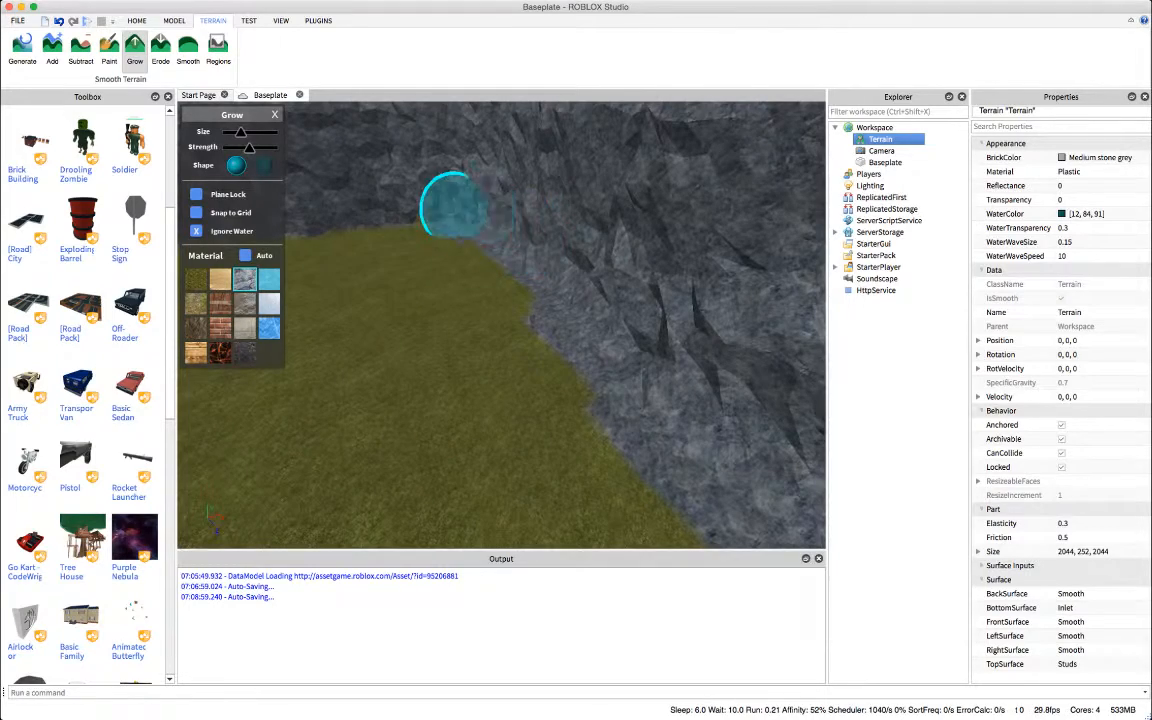
right_click_drag(376, 213, 326, 240)
mouse_move(469, 181)
right_mouse_down()
mouse_move(525, 235)
mouse_move(545, 301)
mouse_move(526, 337)
right_mouse_up()
key("w")
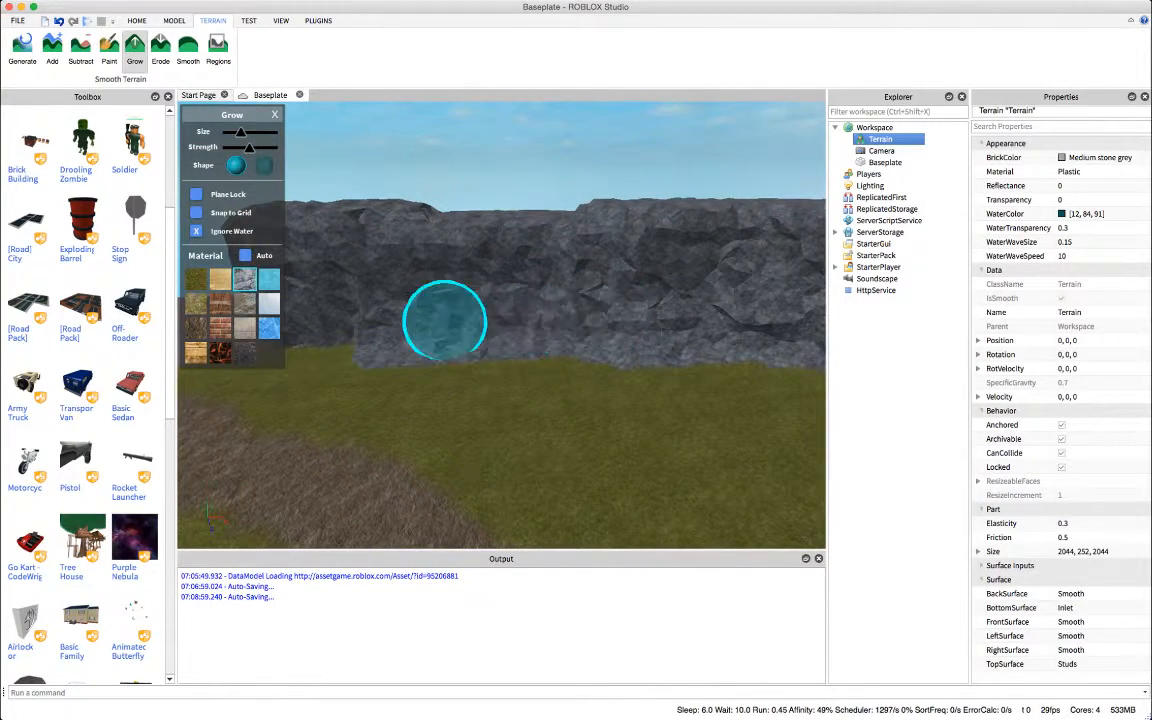
right_click_drag(445, 320, 456, 311)
- Set the Erode tool to a low strength and wear down the near end of the mud path
left_click(161, 49)
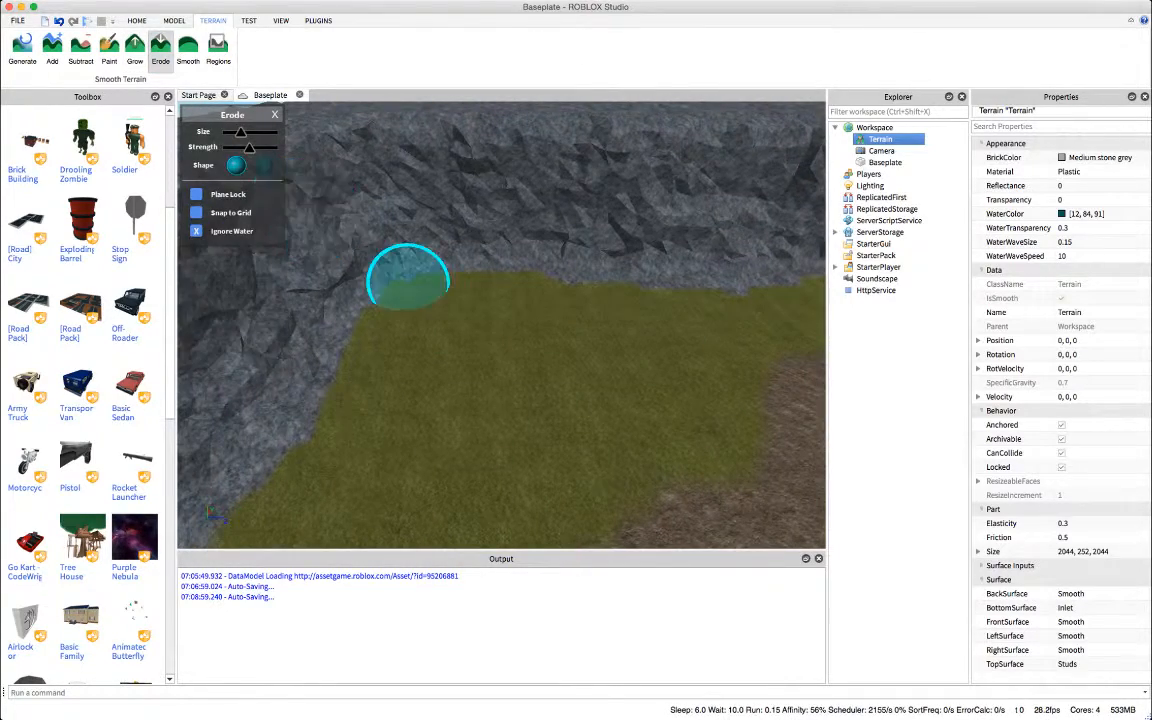
right_click_drag(316, 258, 314, 257)
key("w")
key("s")
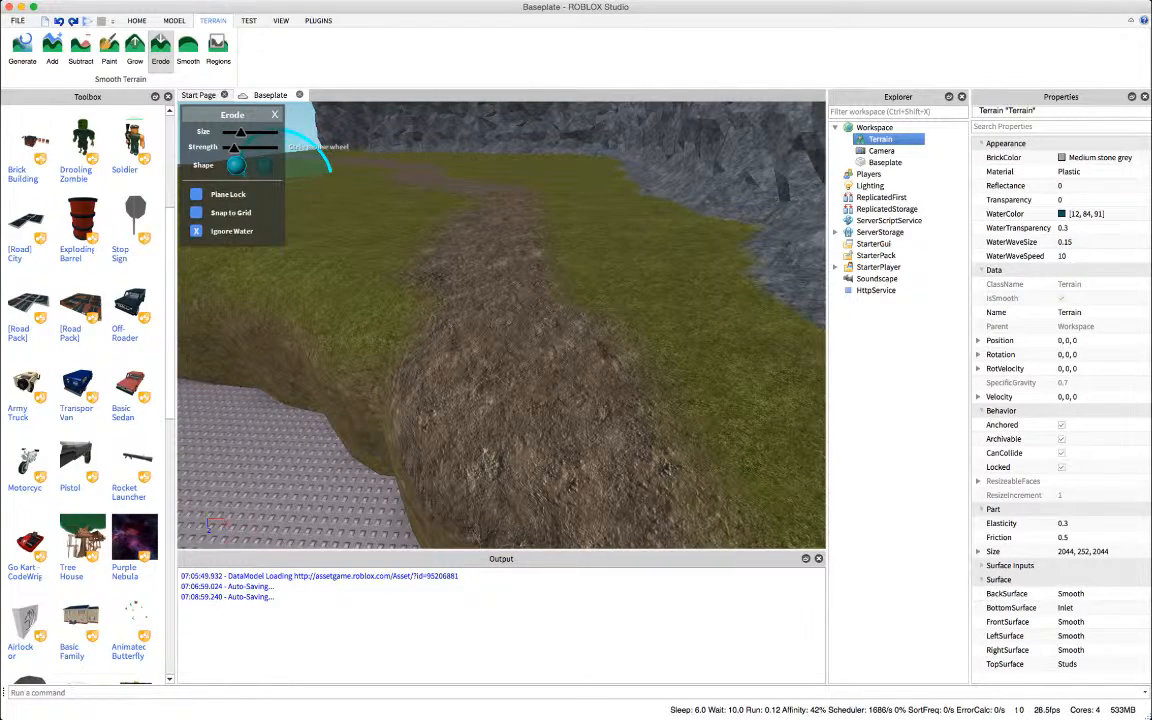
key("s")
right_click_drag(532, 380, 528, 372)
key("w")
key("s")
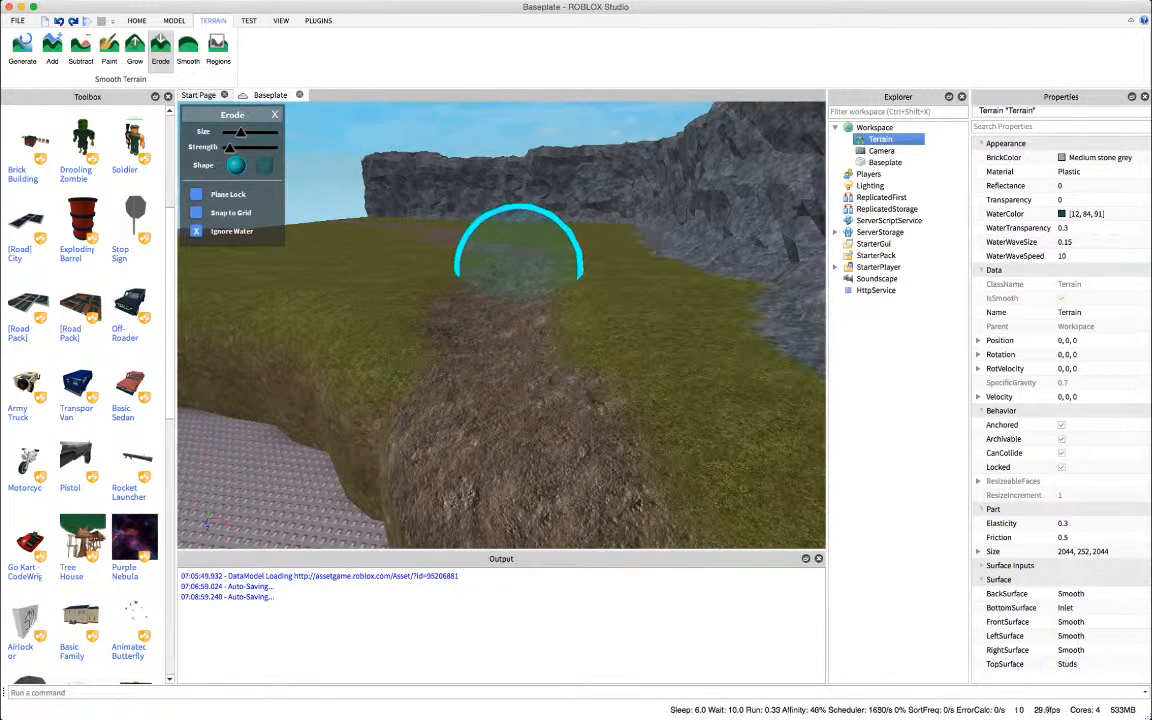
- Lightly erode the mud path along its winding course across the grass to the far edge
key("w")
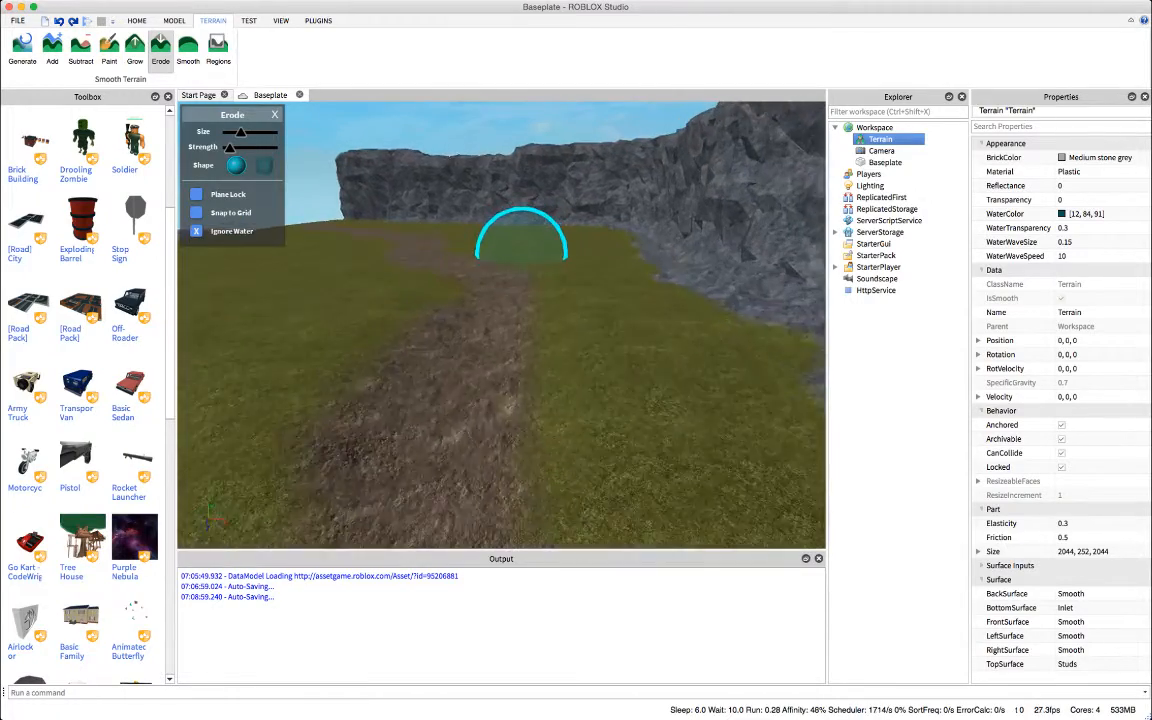
right_click_drag(521, 257, 520, 253)
key("s")
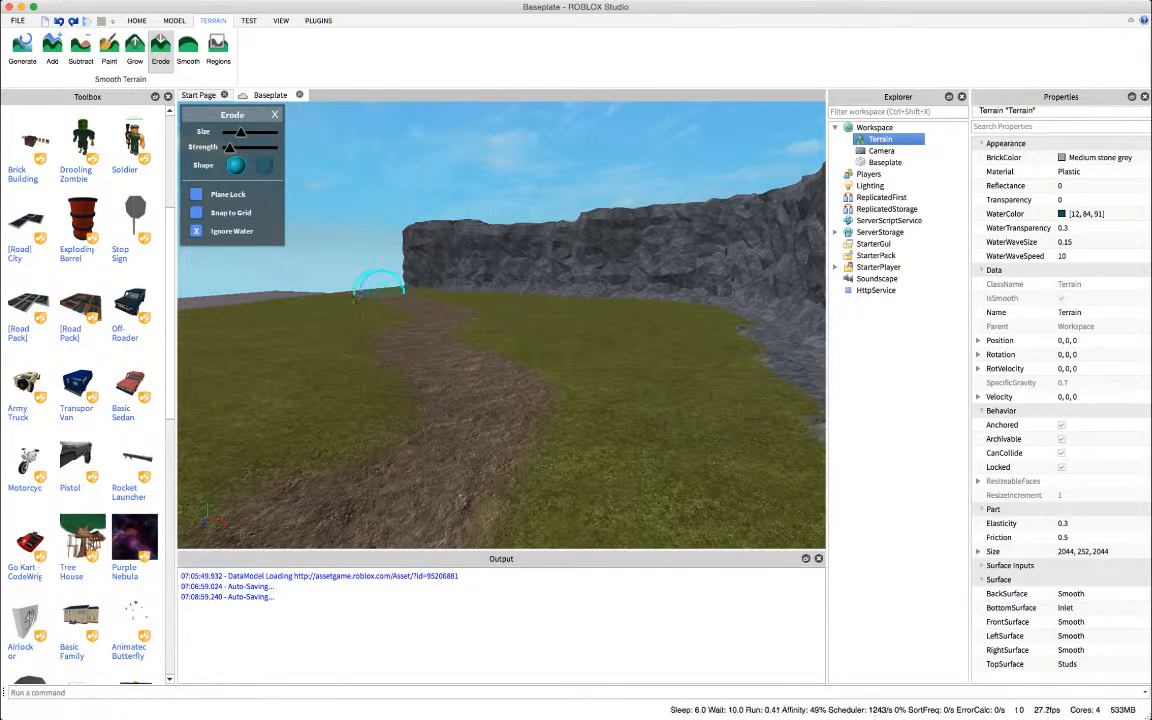
key("w")
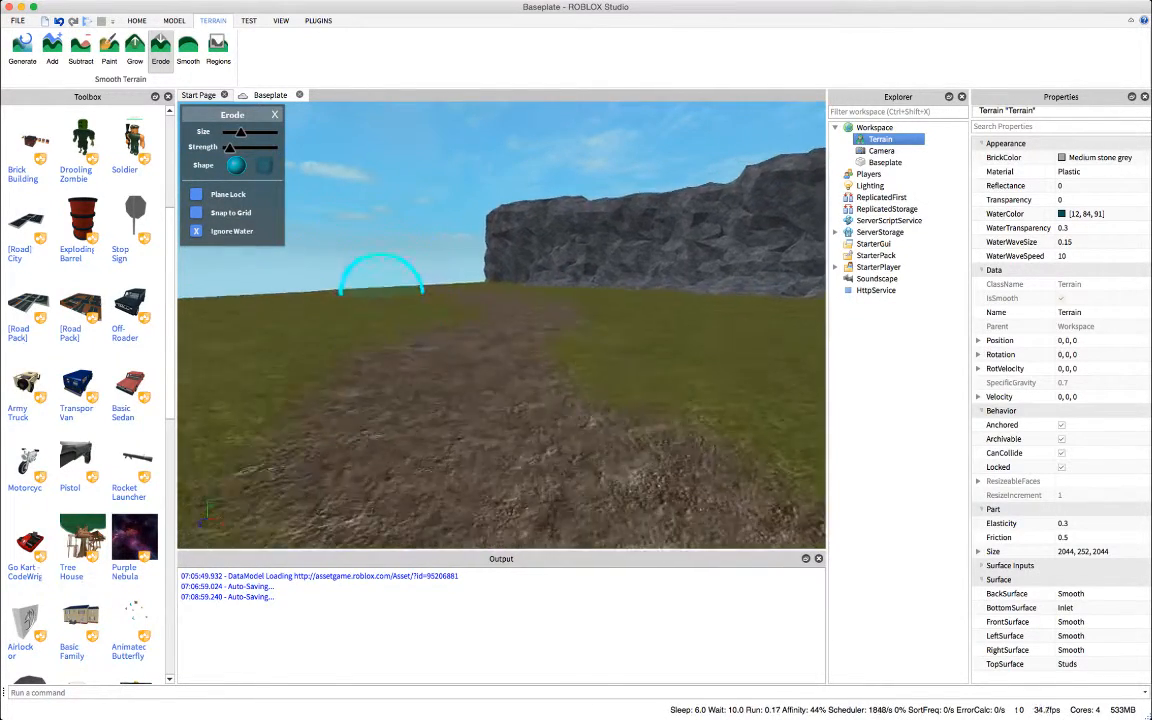
right_click_drag(381, 290, 381, 291)
key("s")
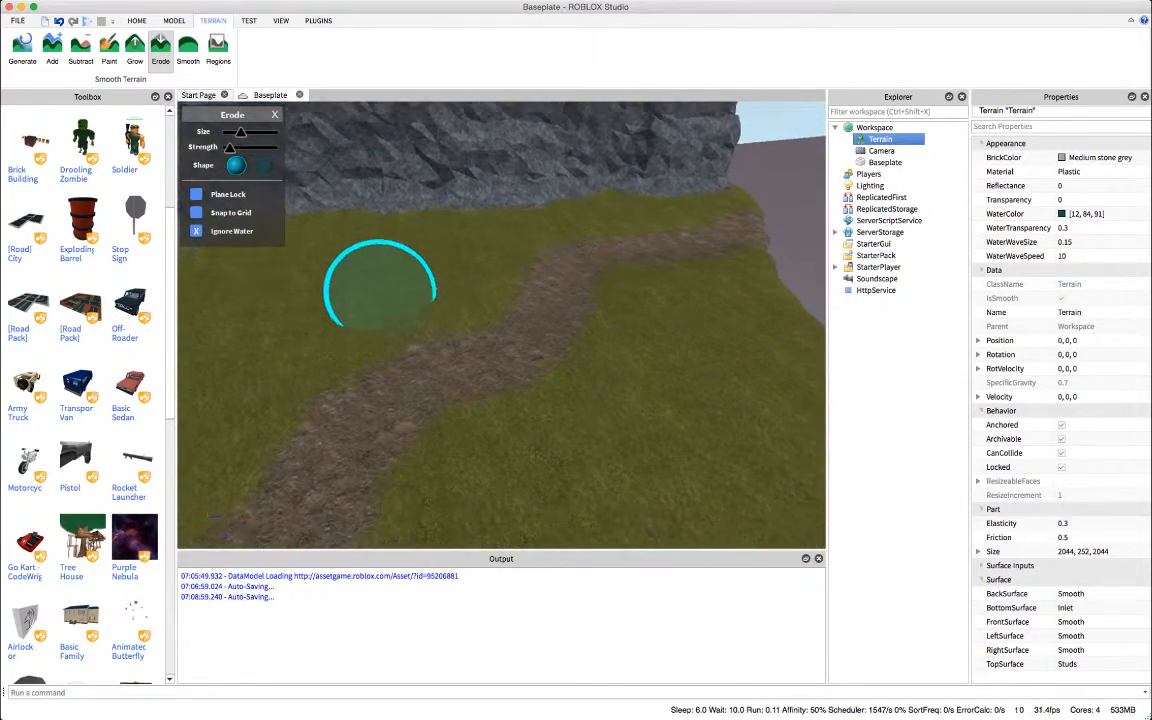
right_click_drag(468, 372, 468, 374)
key("a")
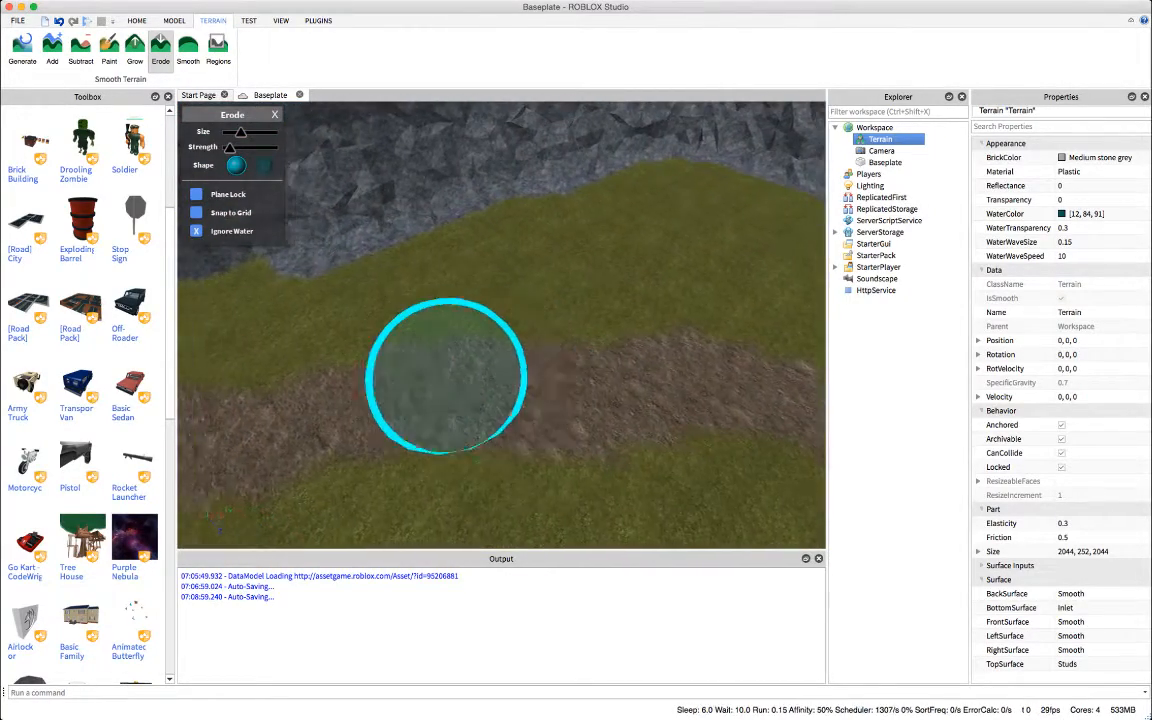
key("a")
right_click_drag(416, 419, 431, 417)
right_click_drag(374, 455, 387, 442)
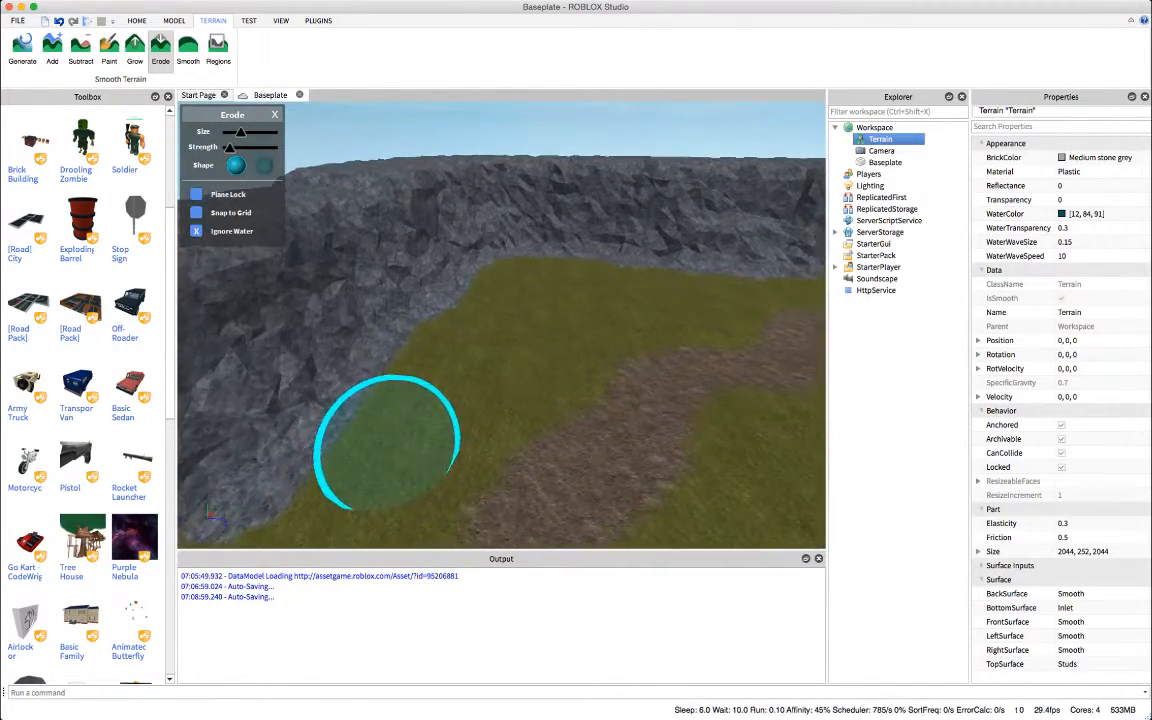
- Erode a shallow hollow into the grass at the wall corner with the strength raised to near maximum
right_click_drag(496, 334, 494, 333)
key("w")
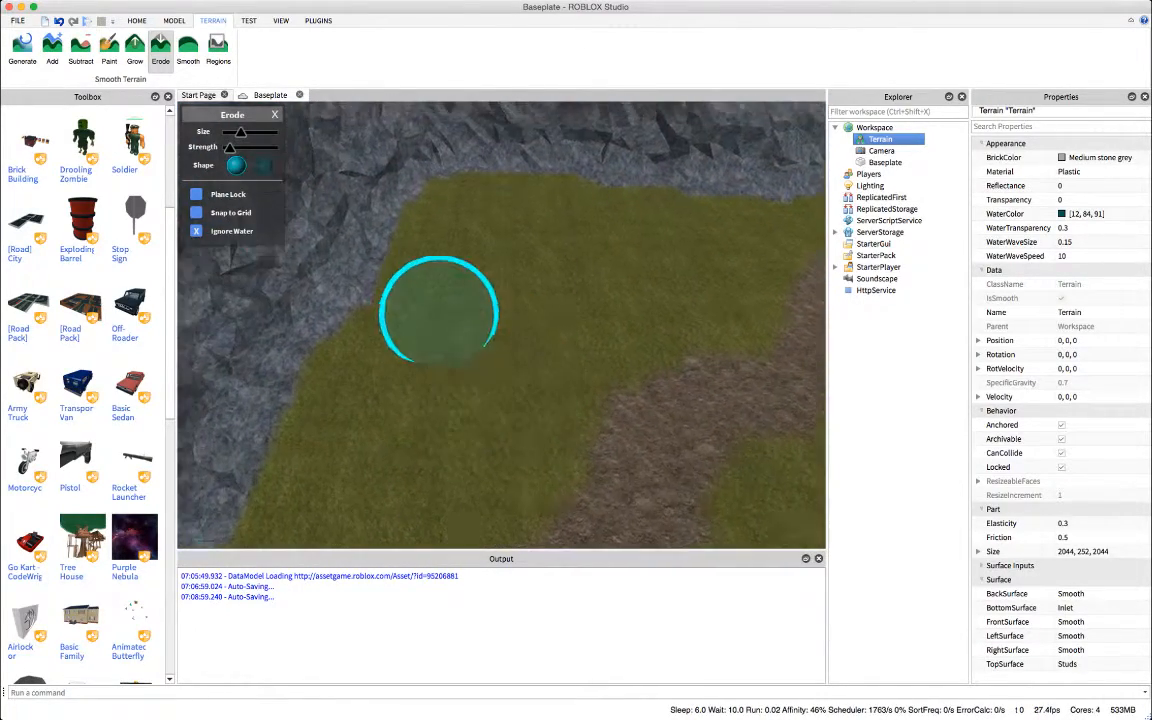
left_click_drag(230, 148, 268, 148)
key("e")
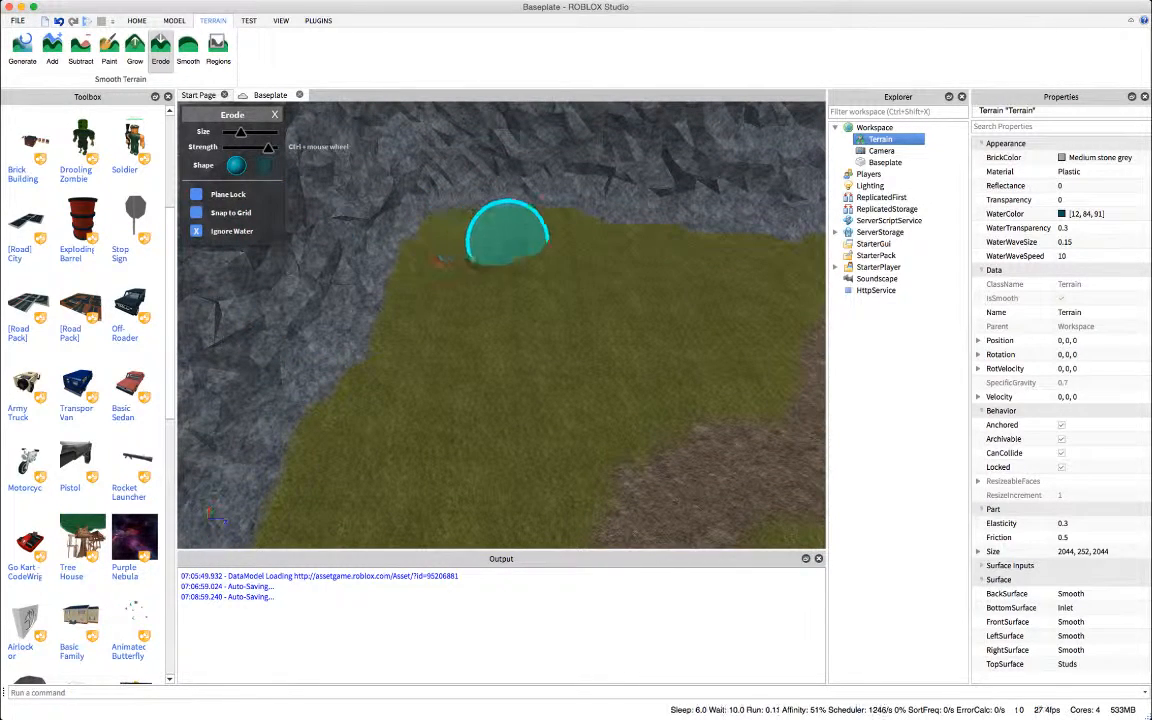
mouse_move(588, 273)
left_mouse_down()
mouse_move(661, 268)
mouse_move(637, 259)
left_mouse_up()
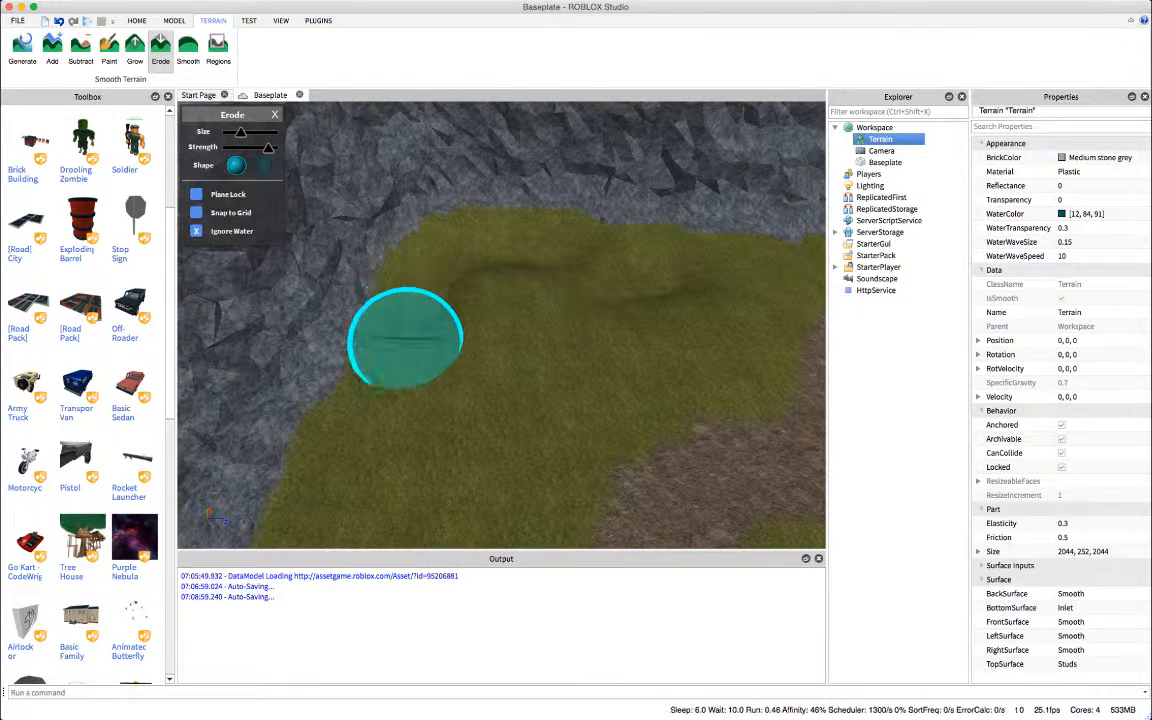
mouse_move(531, 352)
left_mouse_down()
mouse_move(622, 306)
mouse_move(576, 286)
mouse_move(483, 304)
mouse_move(464, 289)
mouse_move(543, 278)
mouse_move(527, 285)
mouse_move(601, 259)
mouse_move(492, 262)
mouse_move(455, 358)
mouse_move(585, 310)
mouse_move(522, 268)
mouse_move(506, 342)
mouse_move(504, 291)
mouse_move(453, 368)
mouse_move(520, 339)
left_mouse_up()
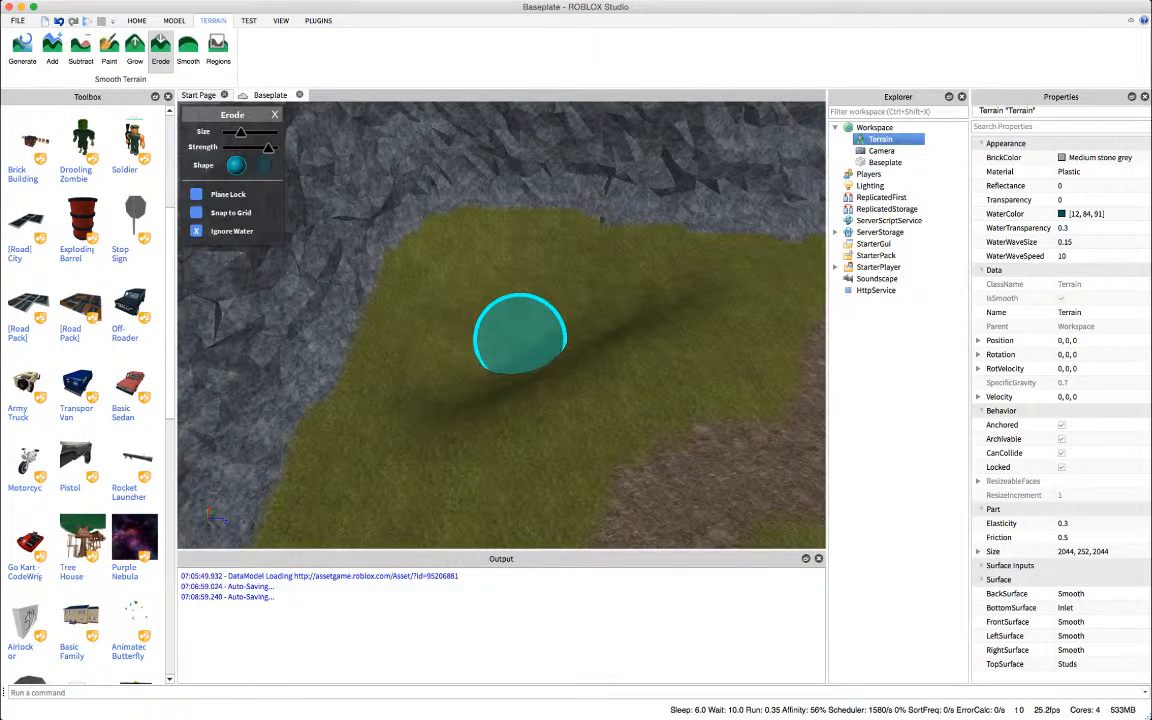
right_click_drag(520, 339, 520, 337)
key("w")
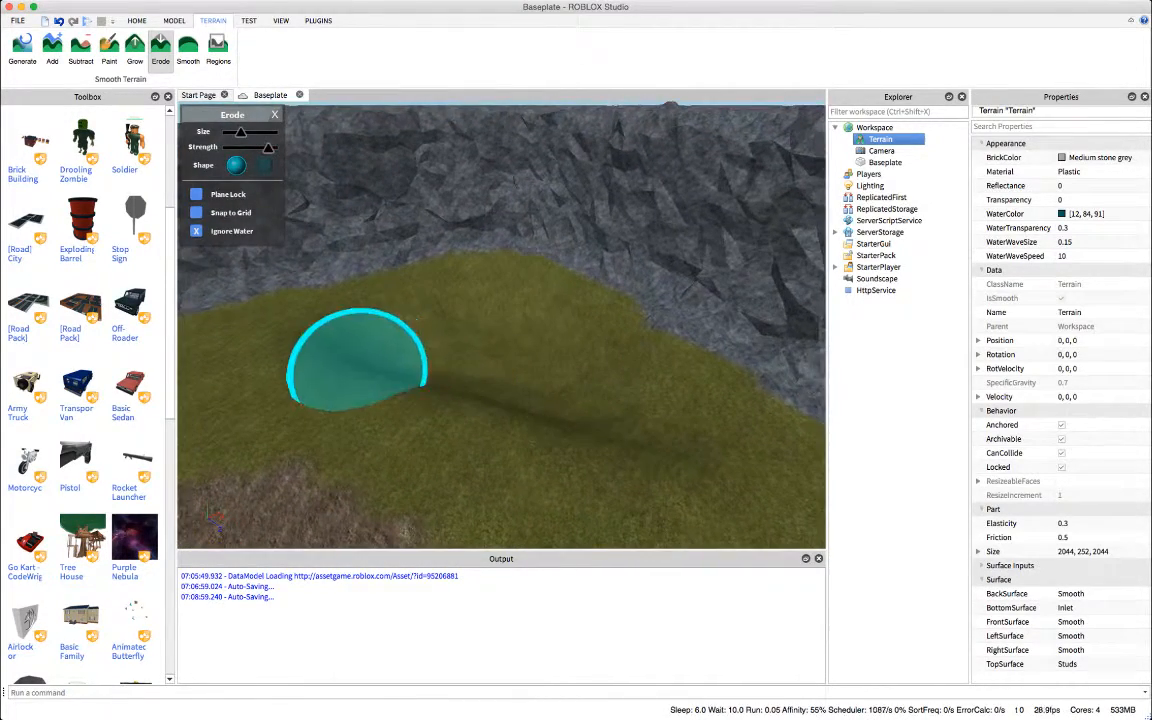
scroll(260, 273, "up", 2)
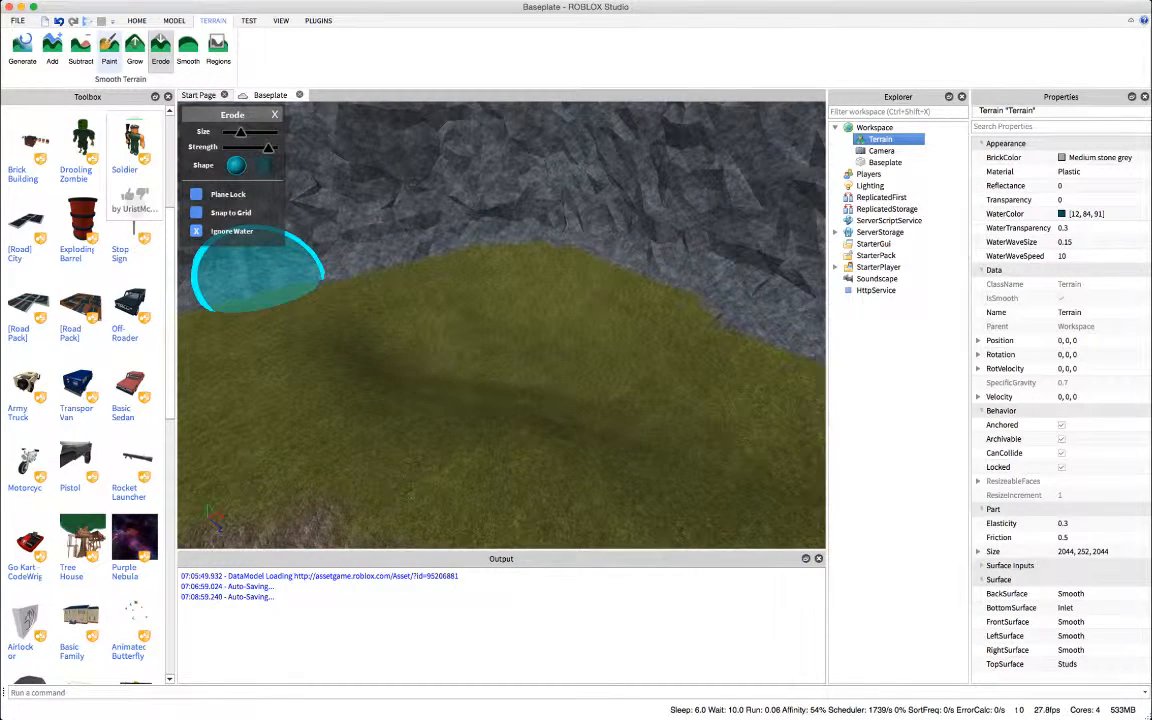
- Paint the eroded hollow and the surrounding grass in the wall corner with sand material
left_click(109, 46)
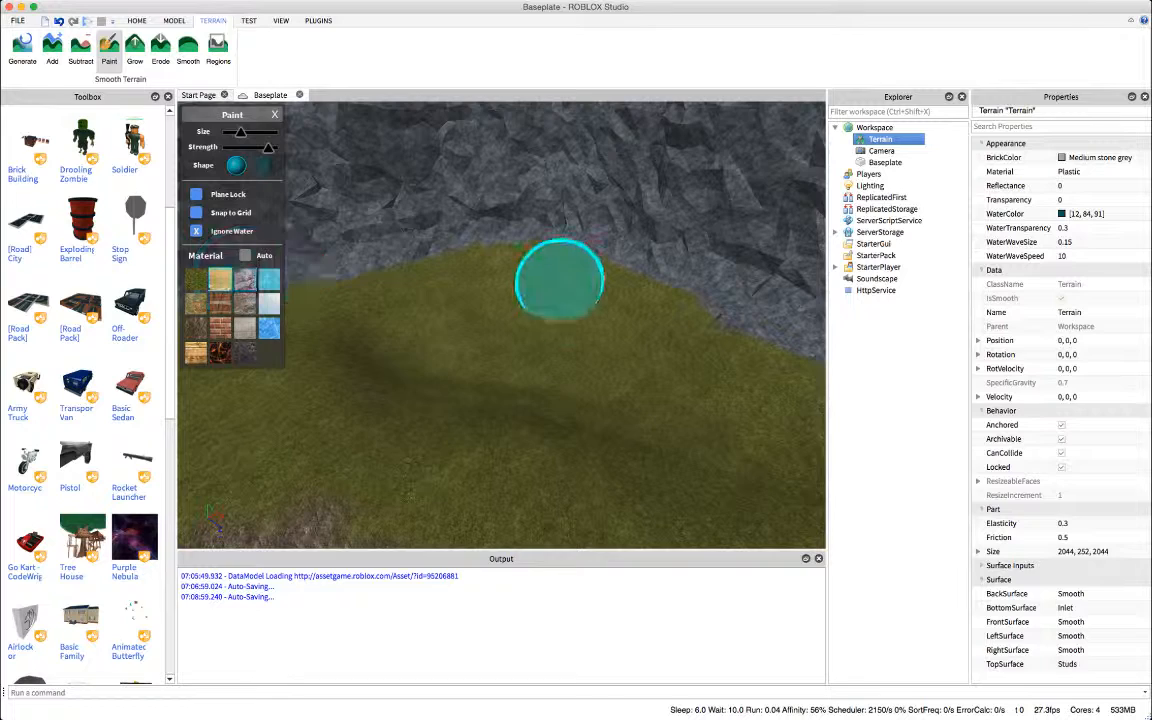
right_click_drag(560, 280, 559, 268)
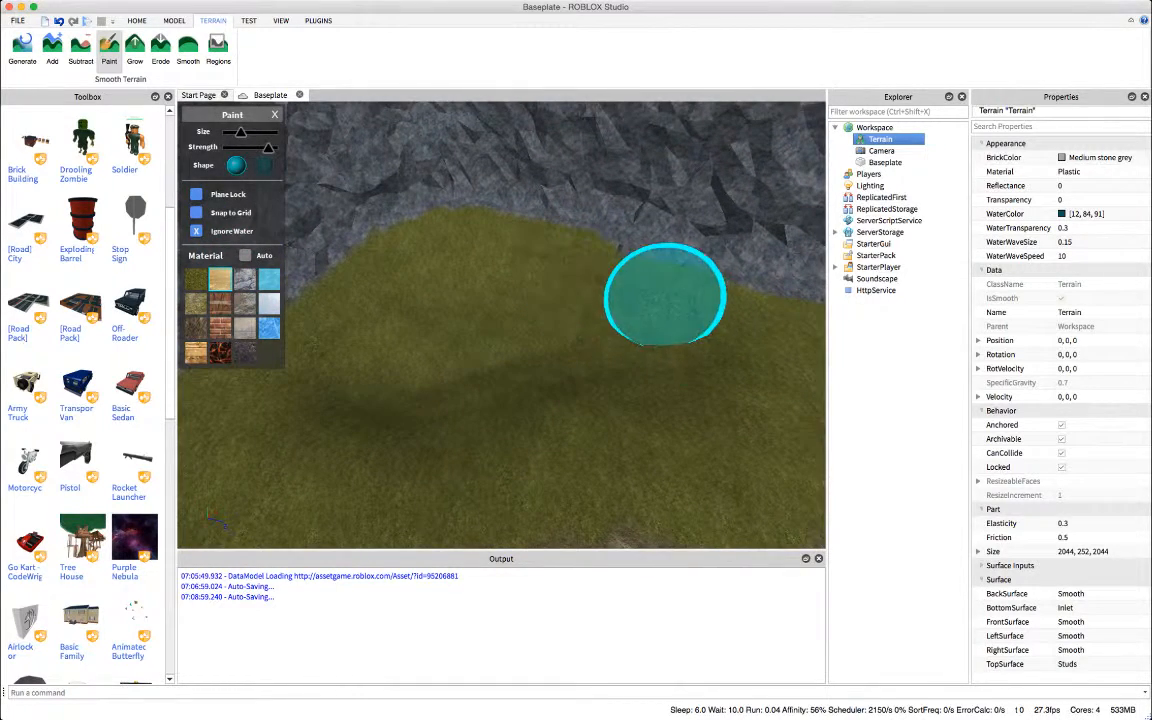
mouse_move(665, 295)
left_mouse_down()
mouse_move(722, 302)
mouse_move(455, 242)
mouse_move(360, 283)
mouse_move(357, 306)
mouse_move(424, 412)
mouse_move(591, 416)
mouse_move(711, 313)
mouse_move(334, 411)
mouse_move(321, 391)
mouse_move(512, 368)
mouse_move(509, 319)
left_mouse_up()
scroll(711, 313, "down", 2)
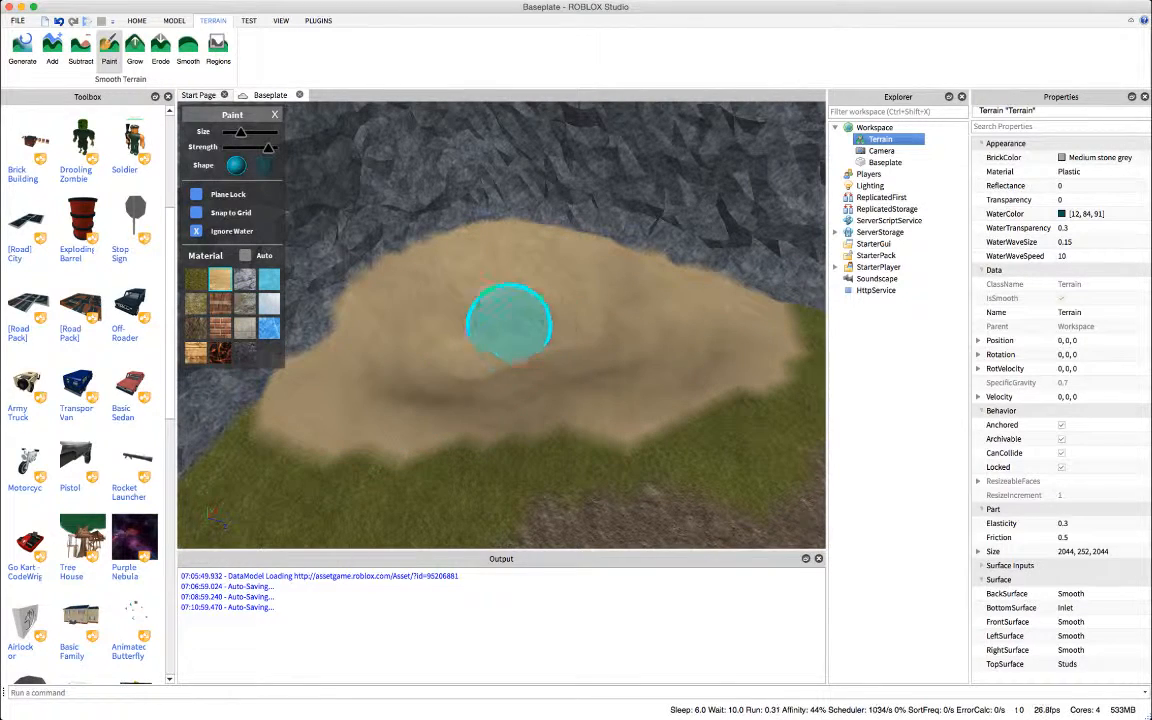
- Grow rock material where the sand meets the wall, using the Grow tool at minimum strength
right_click_drag(532, 310, 527, 339)
scroll(527, 339, "up", 1)
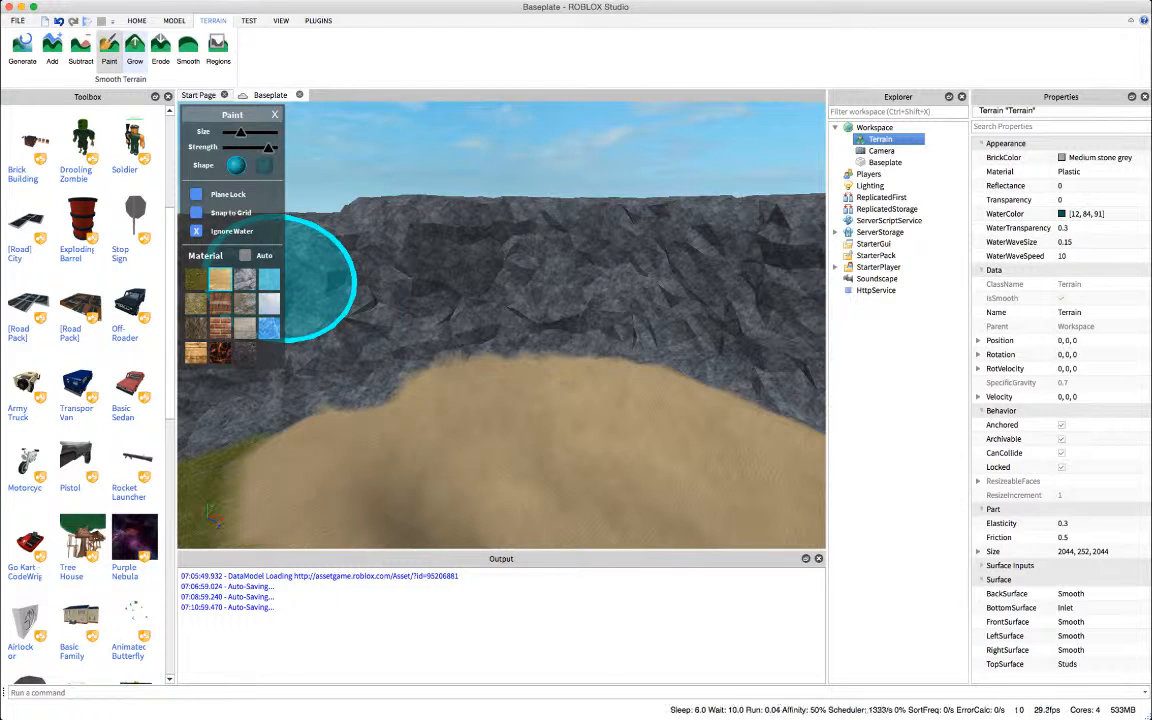
right_click_drag(541, 347, 535, 338)
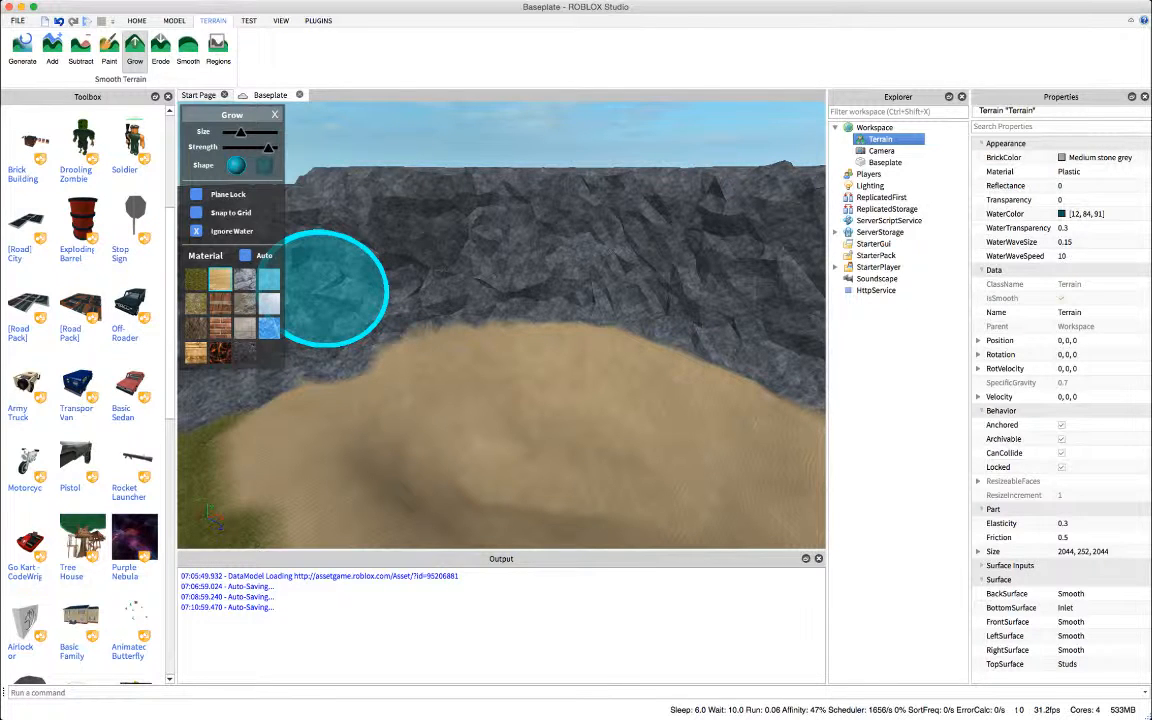
scroll(333, 288, "down", 3, "ctrl")
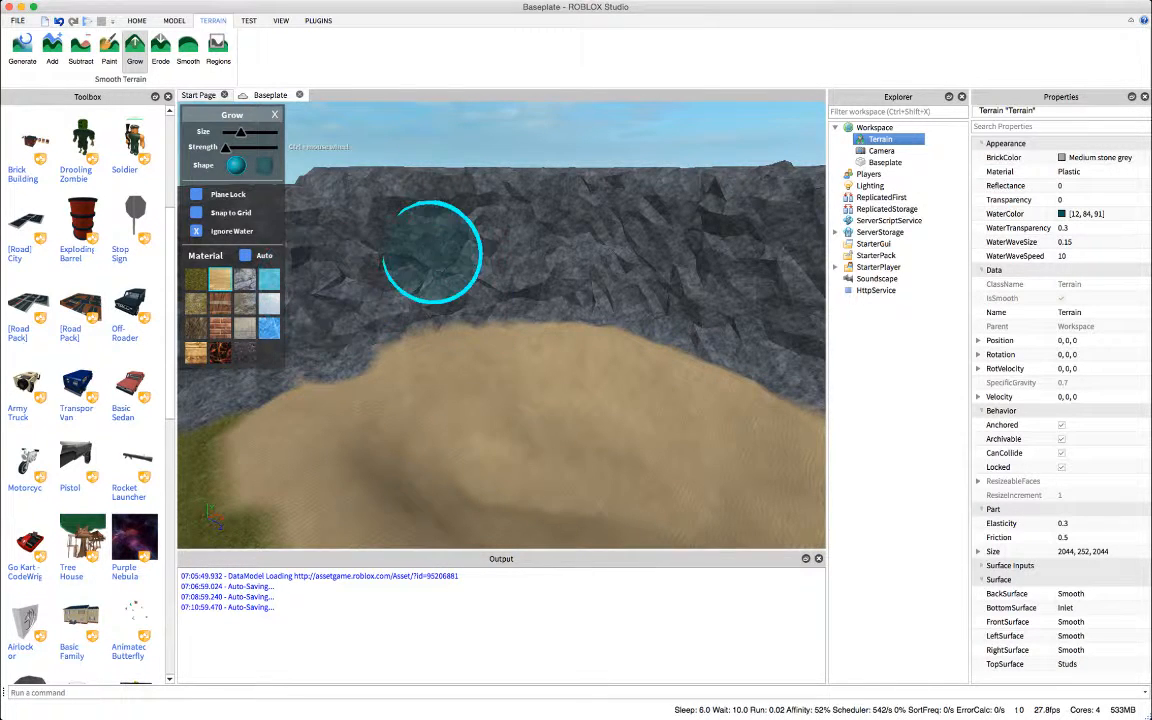
key("w")
right_click_drag(432, 252, 430, 247)
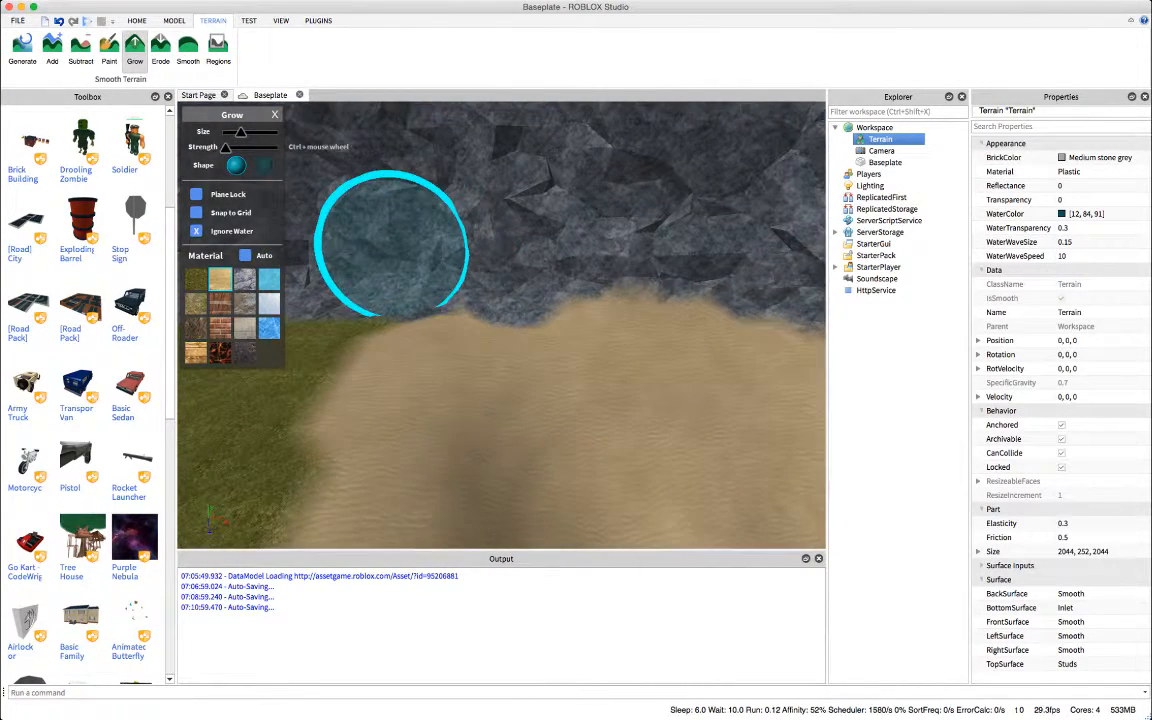
left_click(245, 279)
key("s")
right_click_drag(427, 347, 516, 363)
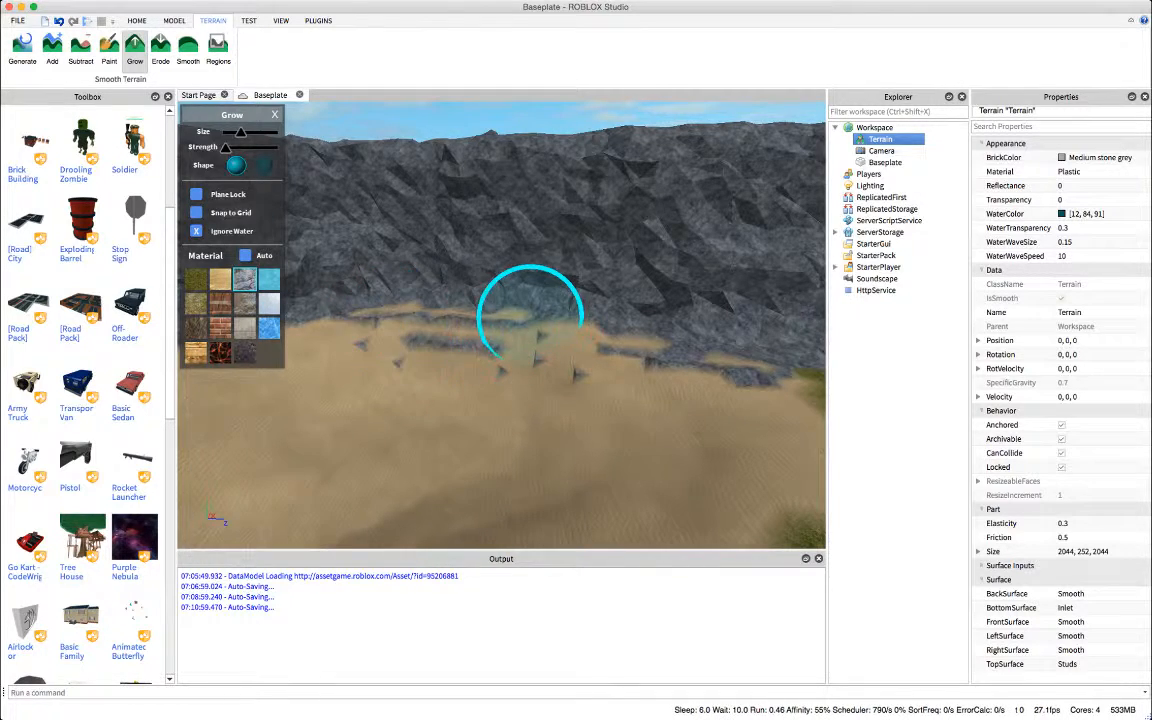
- Grow more streaks of rock over the sand's upper edge and around the wall corner
right_click_drag(530, 318, 544, 315)
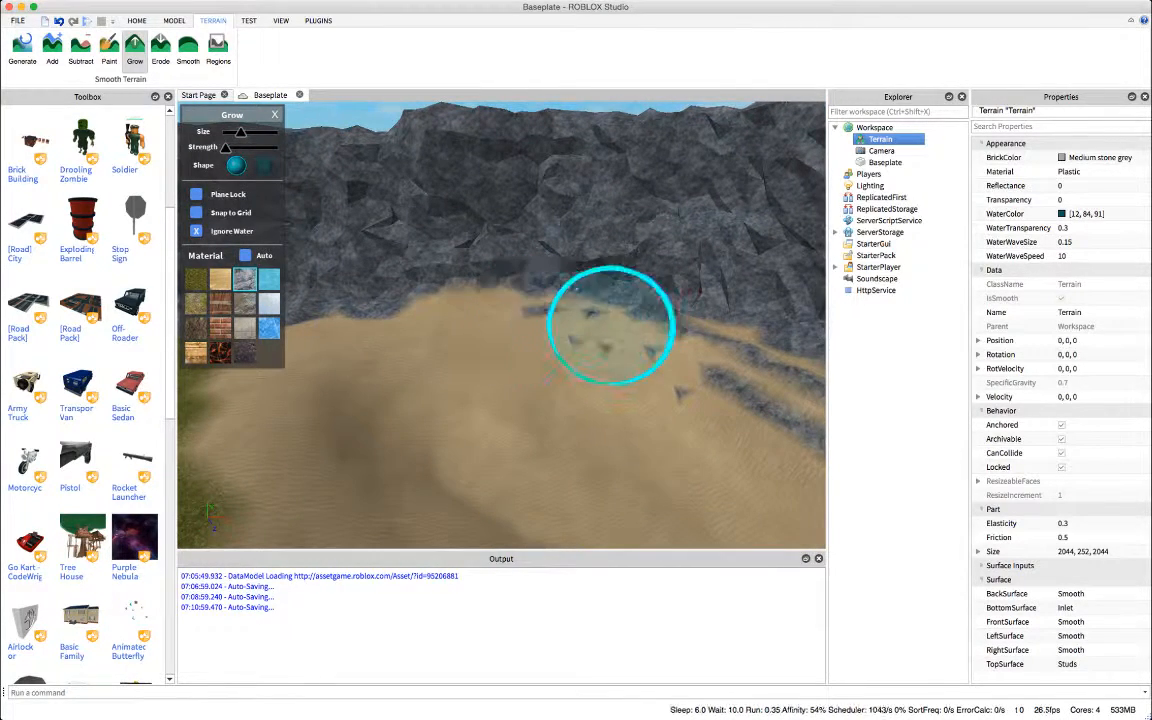
mouse_move(448, 317)
right_mouse_down()
mouse_move(512, 355)
mouse_move(535, 352)
right_mouse_up()
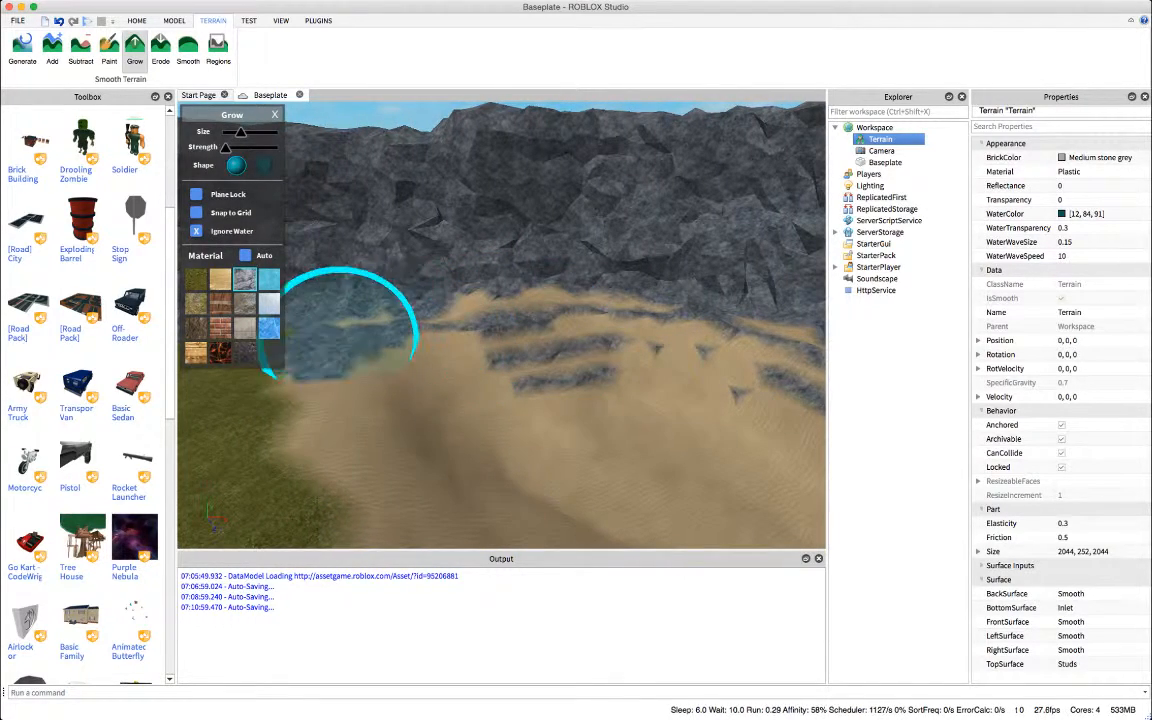
scroll(406, 308, "down", 10)
right_click_drag(406, 308, 409, 311)
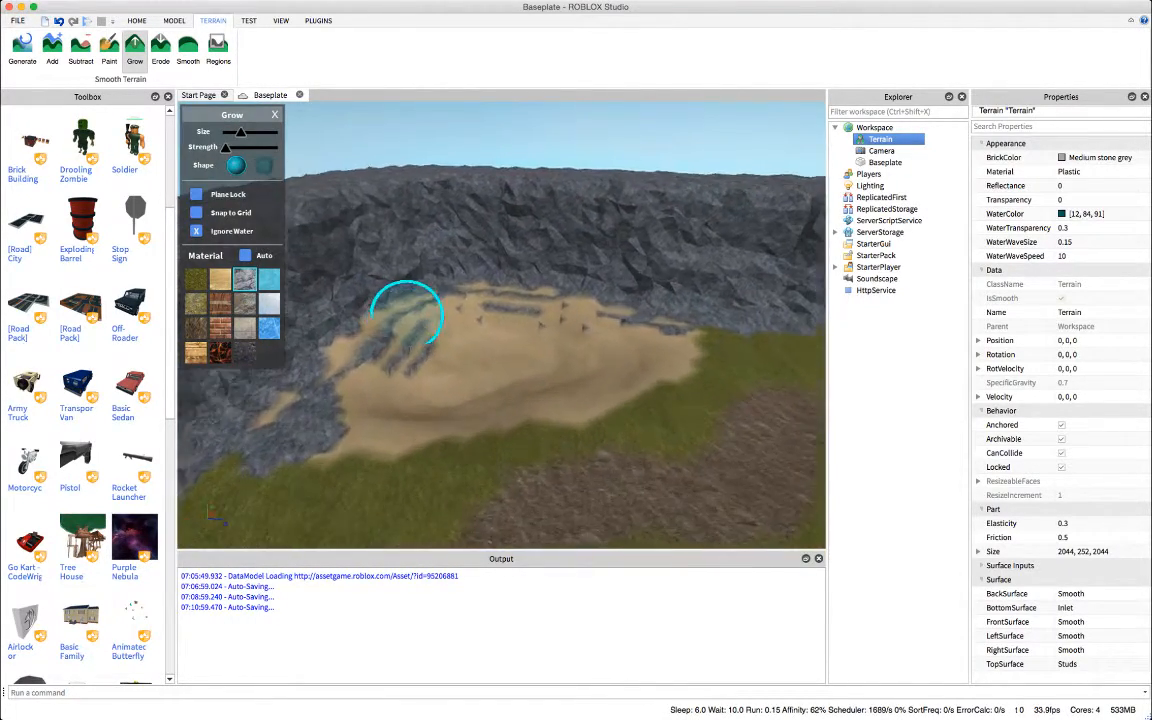
scroll(406, 310, "up", 5)
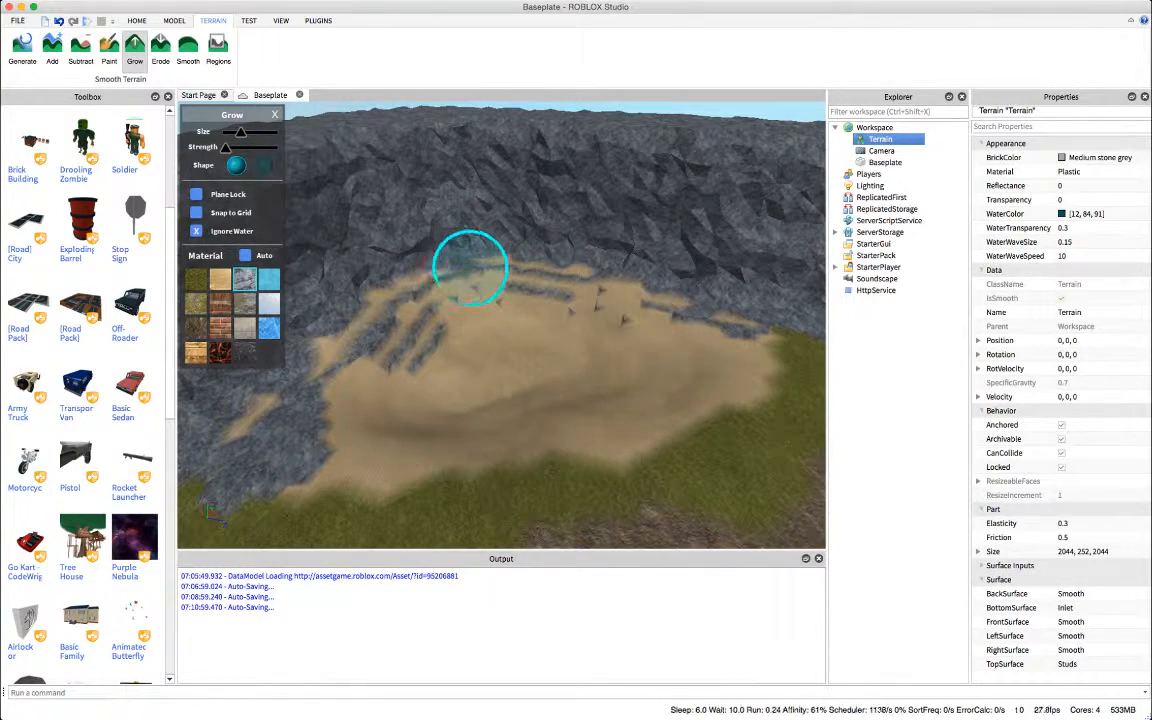
right_click_drag(640, 282, 671, 293)
scroll(650, 306, "up", 3)
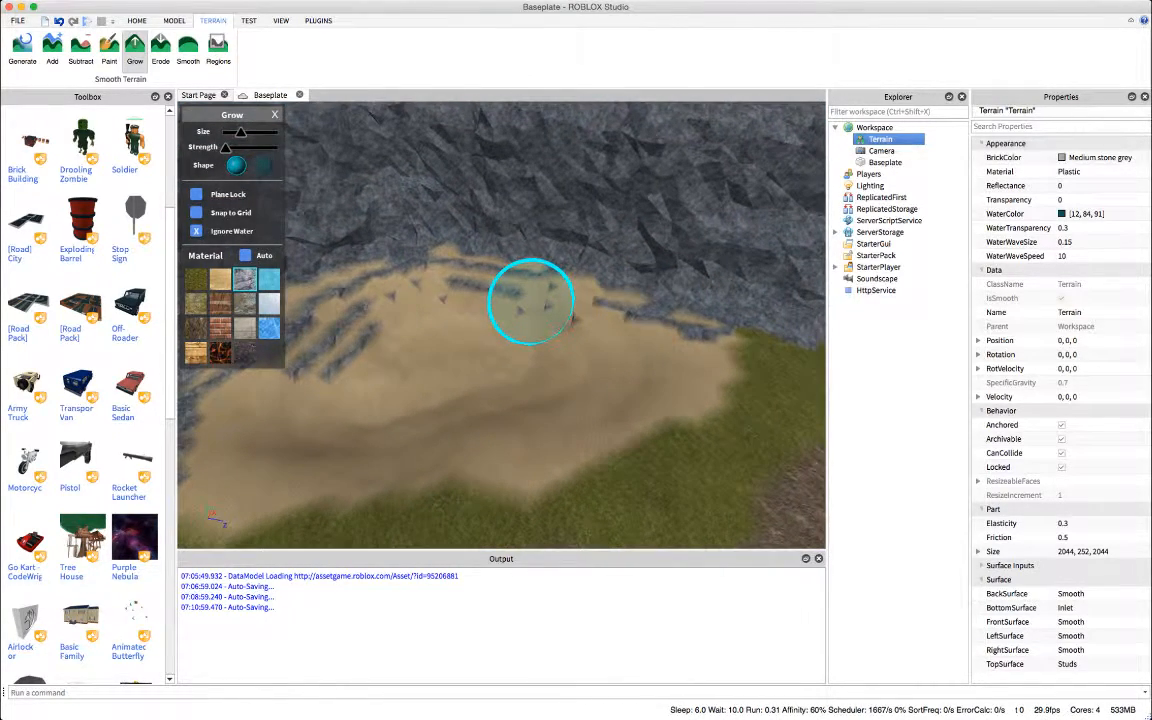
- Grow patches of grass over the sand along the edge where the hollow meets the lawn
right_click_drag(485, 317, 485, 315)
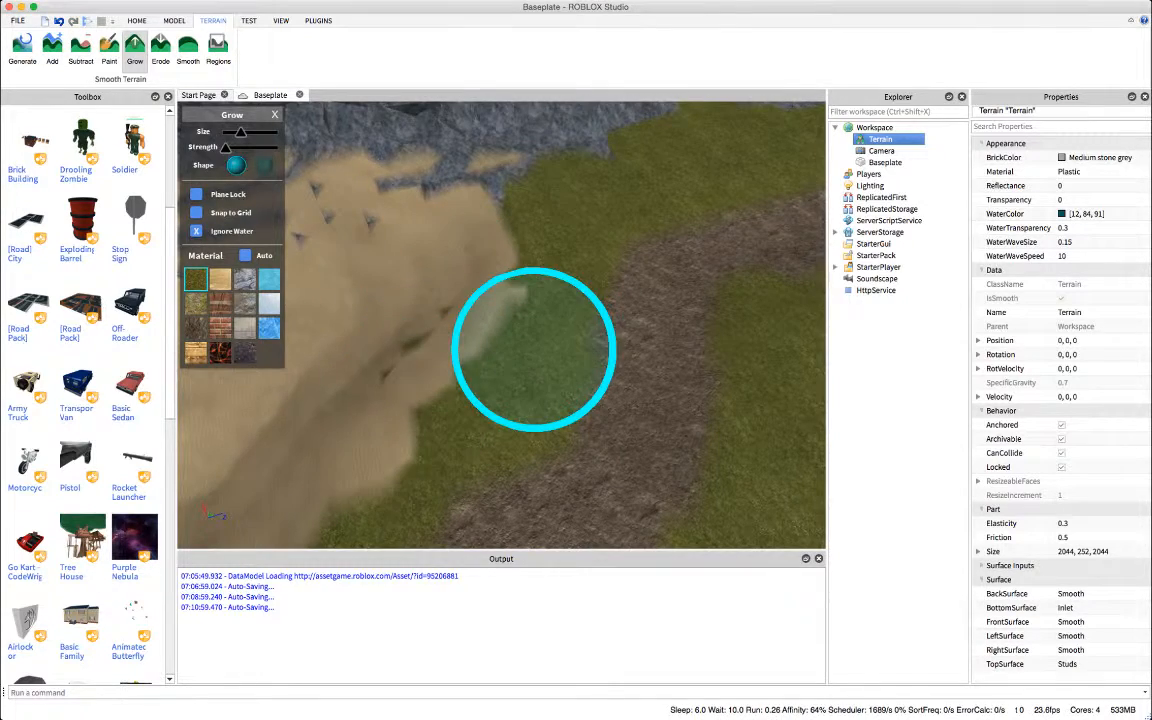
right_click_drag(533, 350, 505, 333)
right_click_drag(445, 300, 455, 272)
key("s")
key("a")
key("w")
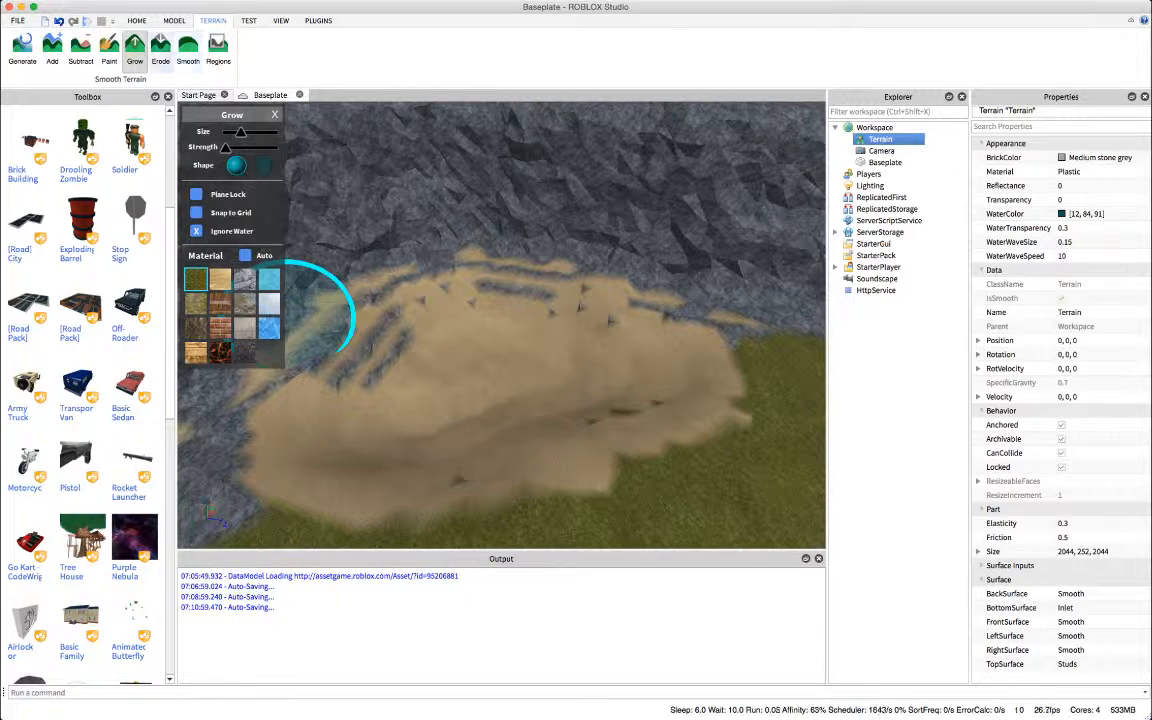
- Smooth the outer end of the rock wall with the Smooth tool at minimum strength
left_click(188, 50)
right_click_drag(477, 252, 476, 250)
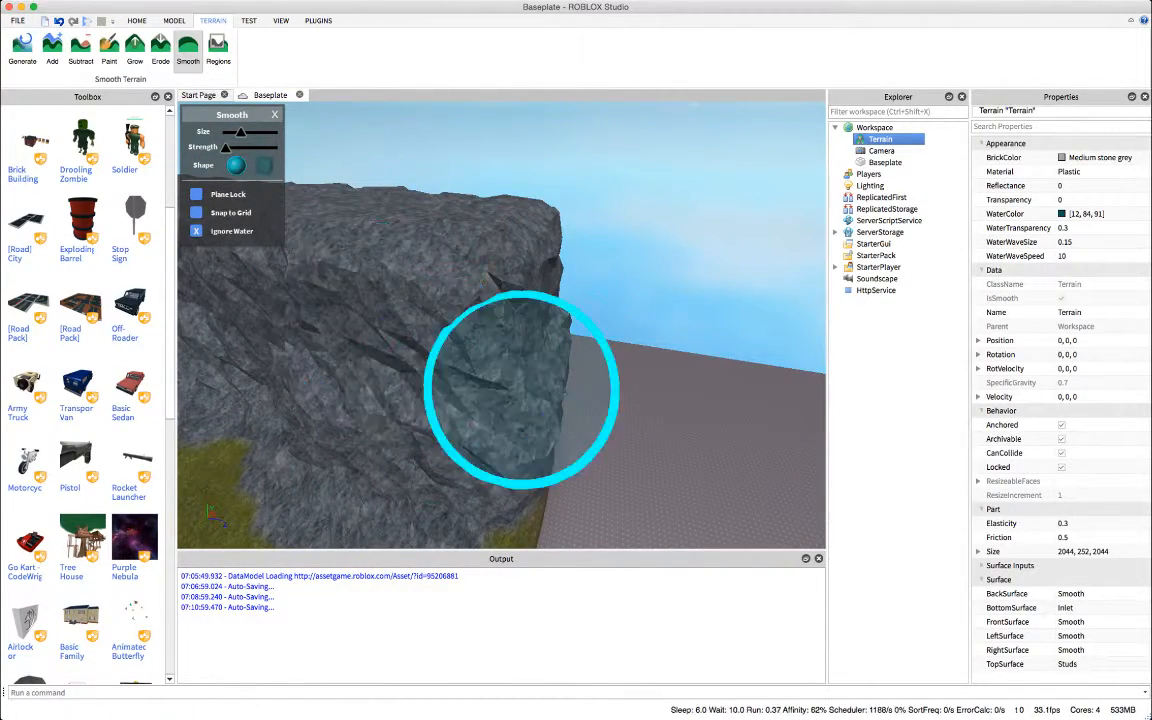
right_click_drag(504, 409, 504, 409)
- Add an elongated grass mound on the lawn beside the dirt path, using an enlarged spherical brush
left_click(52, 48)
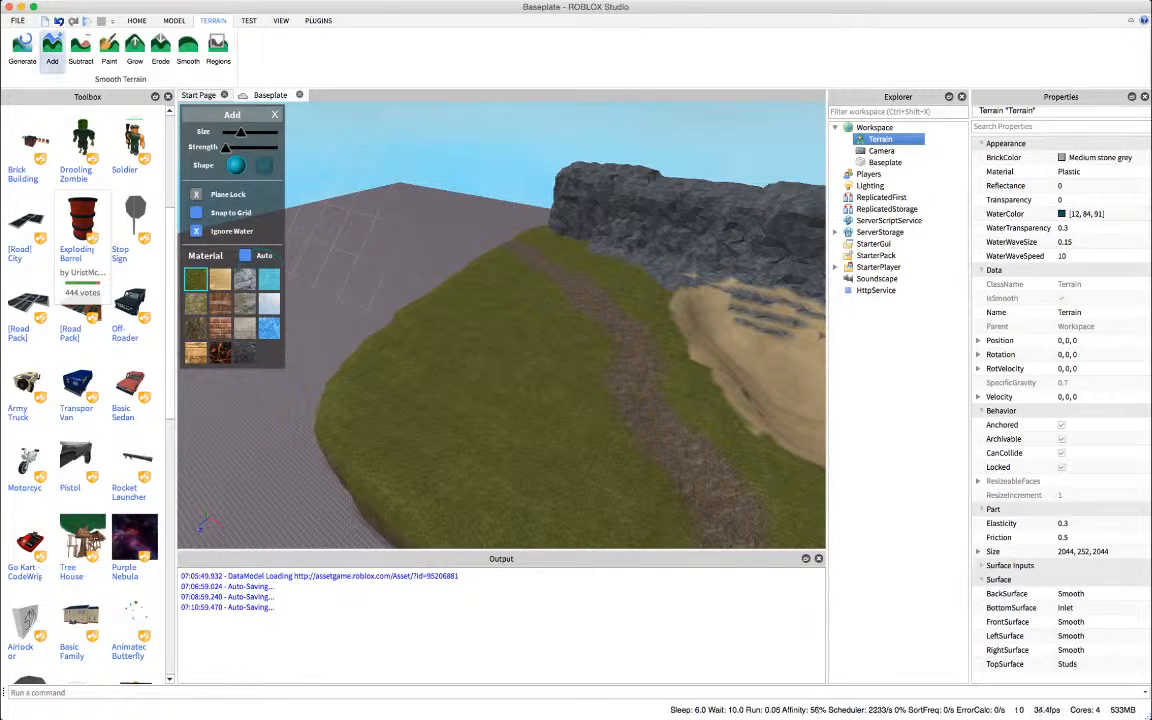
right_click_drag(428, 409, 428, 409)
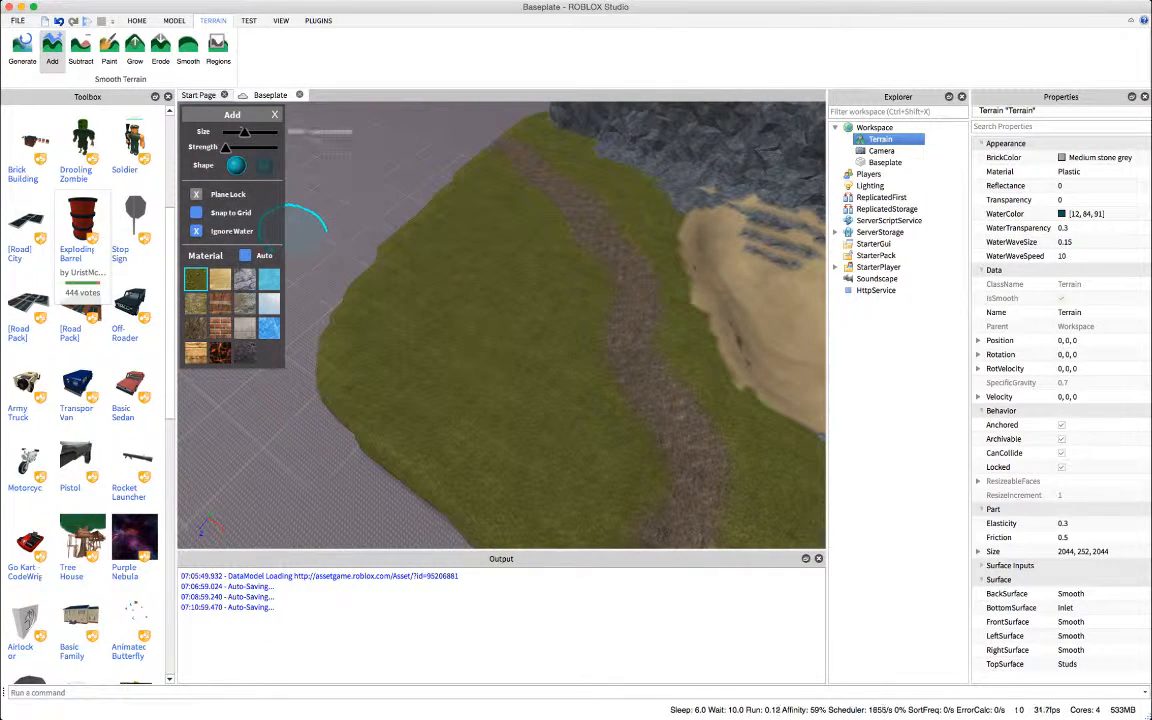
right_click_drag(458, 267, 458, 267)
scroll(458, 265, "down", 3)
left_click_drag(463, 200, 487, 287)
scroll(487, 300, "up", 5)
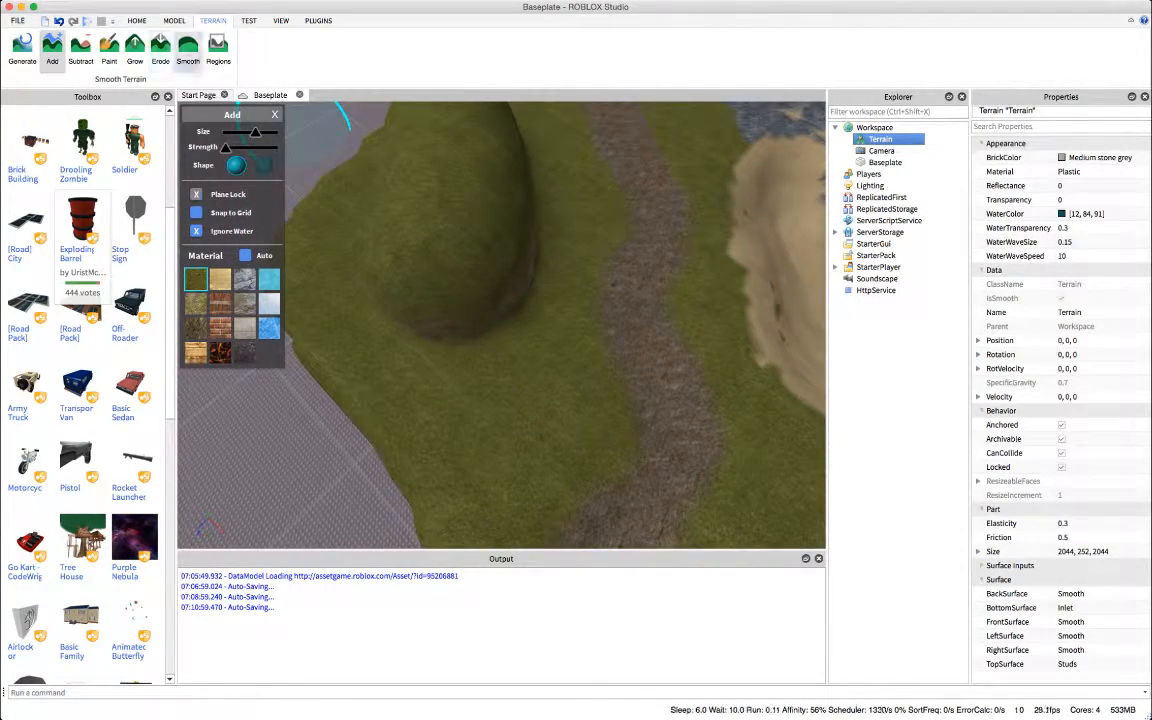
- Smooth the outer side of the grass mound with a near-maximum brush size and strength
left_click(188, 46)
right_click_drag(312, 247, 312, 247)
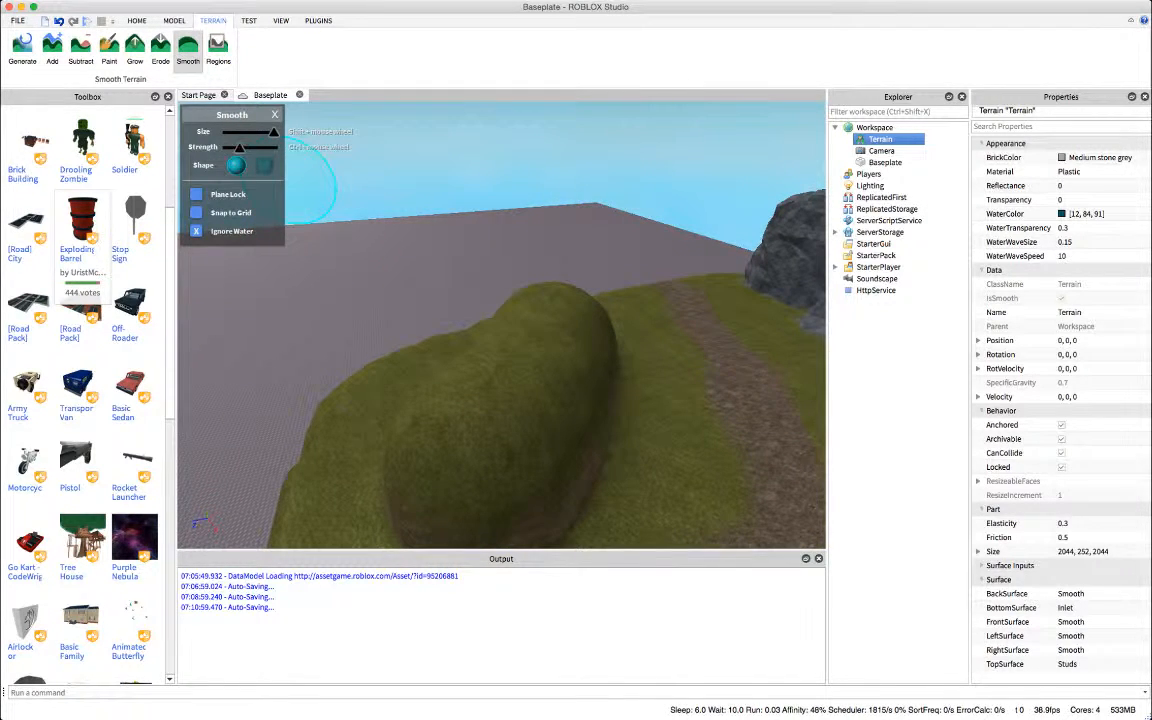
left_click_drag(239, 148, 269, 148)
right_click_drag(464, 277, 462, 275)
mouse_move(468, 276)
left_mouse_down()
mouse_move(360, 363)
mouse_move(329, 362)
mouse_move(332, 321)
mouse_move(315, 311)
left_mouse_up()
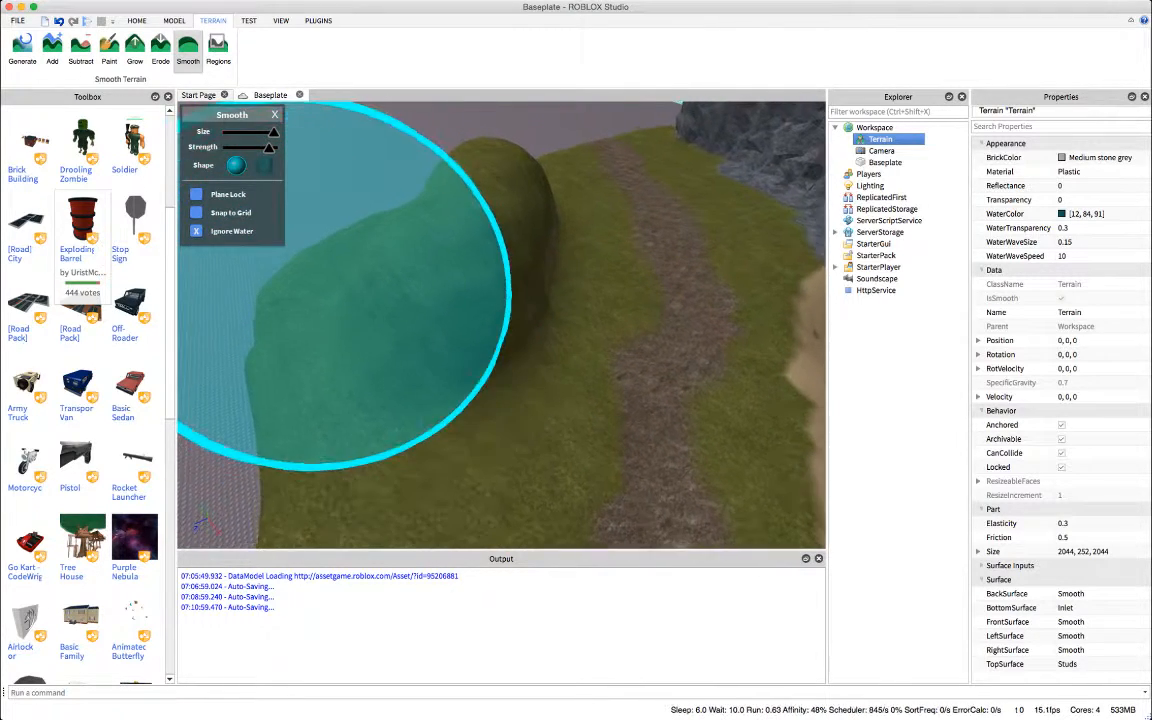
key("w")
key("a")
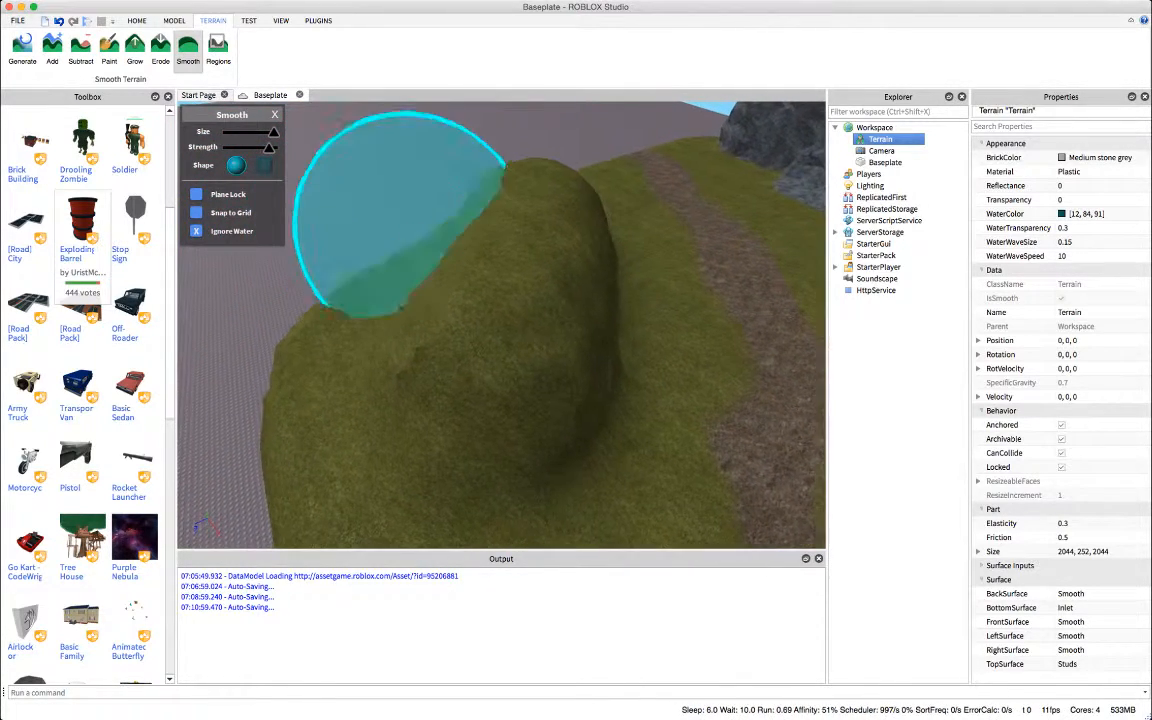
- Smooth the near end and the path-facing side of the grass mound to soften its steep edges
left_click_drag(404, 224, 398, 422)
right_click_drag(398, 422, 416, 385)
key("s")
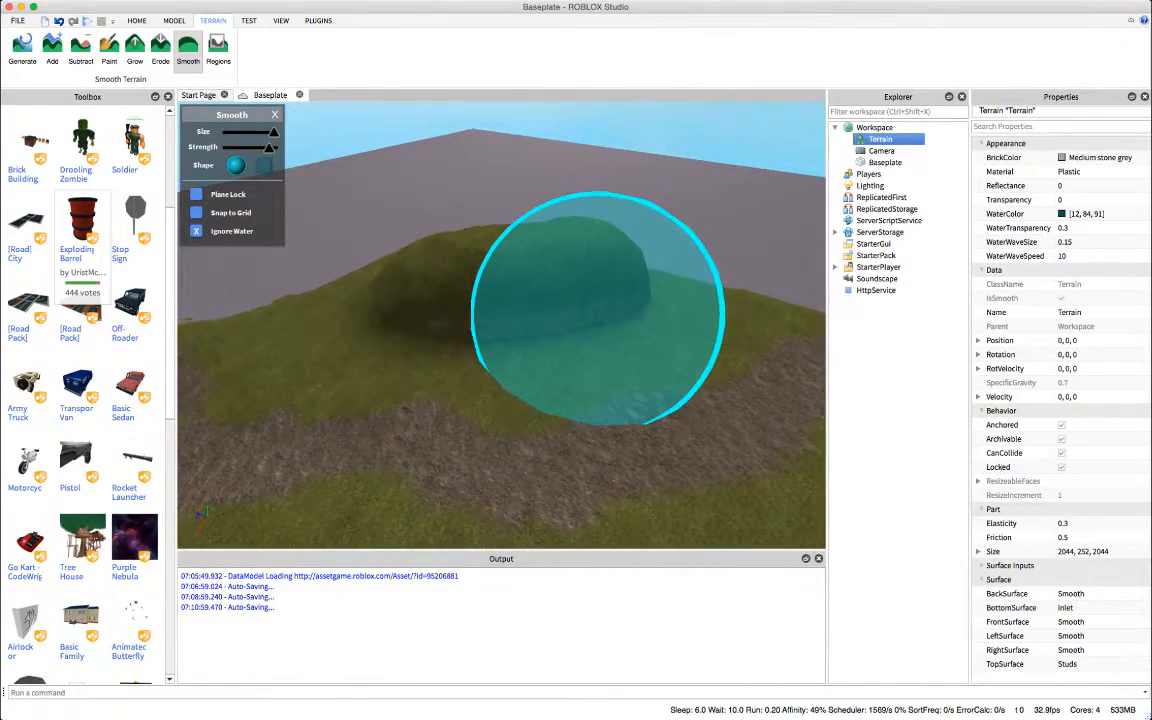
mouse_move(597, 311)
left_mouse_down()
mouse_move(583, 295)
mouse_move(458, 303)
mouse_move(694, 305)
mouse_move(700, 268)
left_mouse_up()
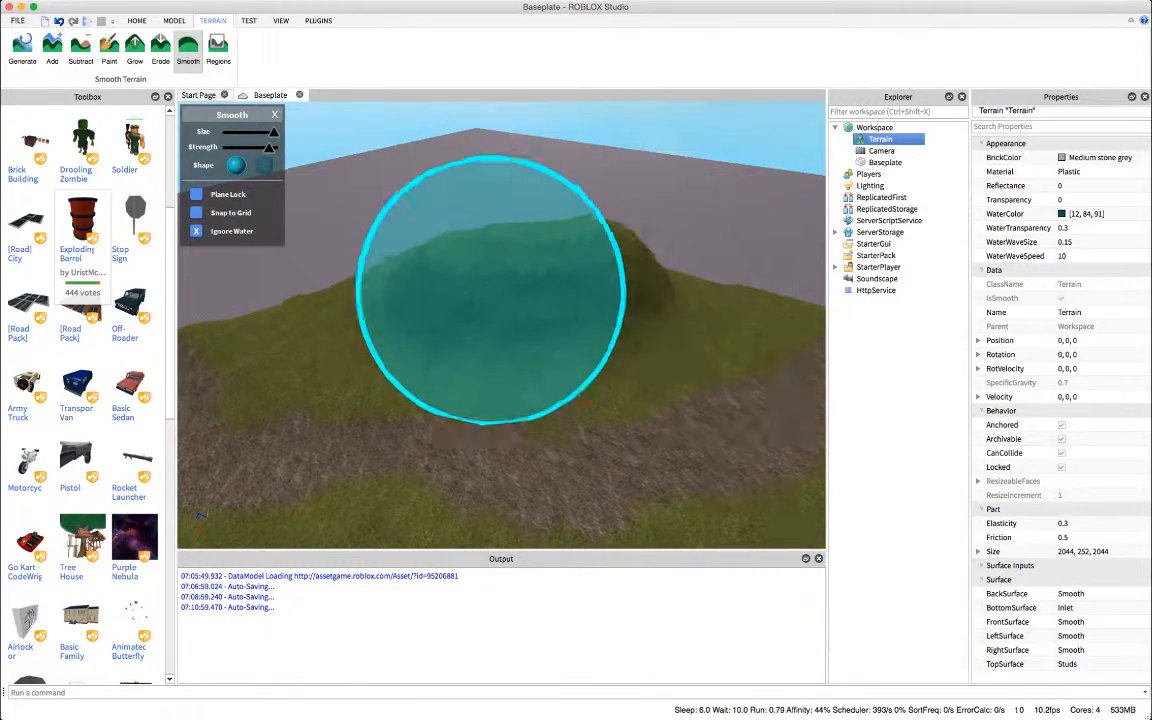
- Grow grass around the mound's path-facing and outer slopes with a medium spherical brush at minimum strength
mouse_move(485, 290)
right_mouse_down()
mouse_move(478, 250)
mouse_move(490, 315)
mouse_move(482, 272)
mouse_move(473, 280)
right_mouse_up()
key("Escape")
key("w")
key("s")
key("w")
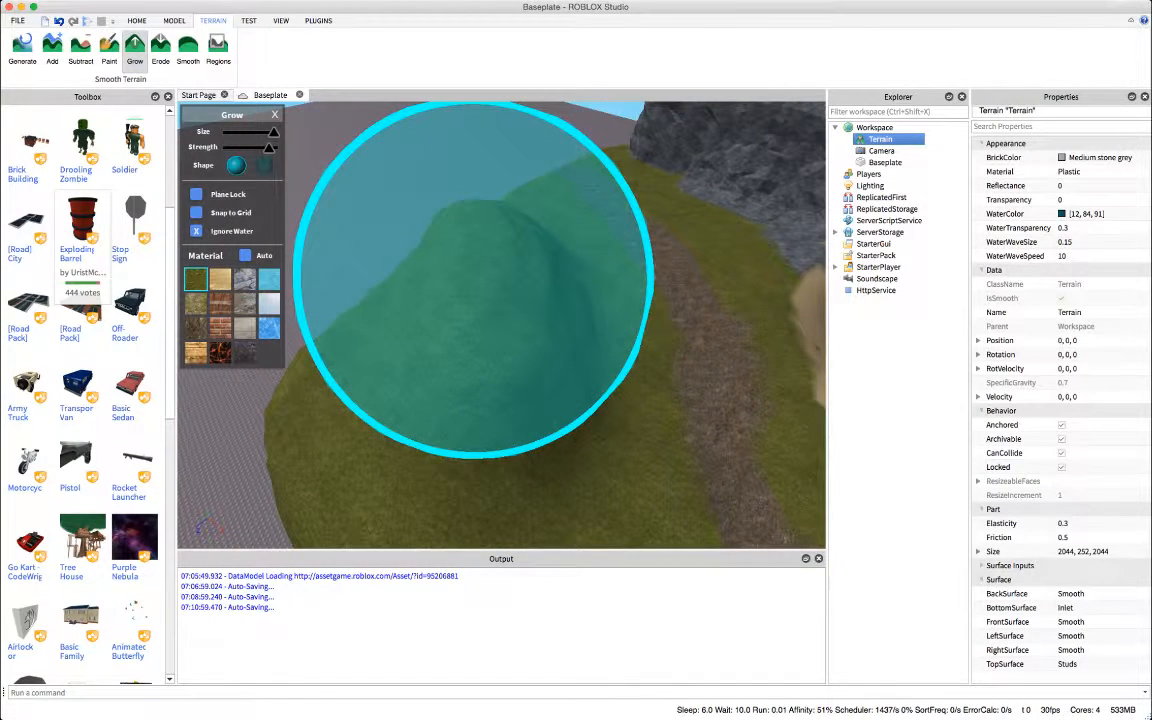
scroll(476, 280, "down", 3, "shift")
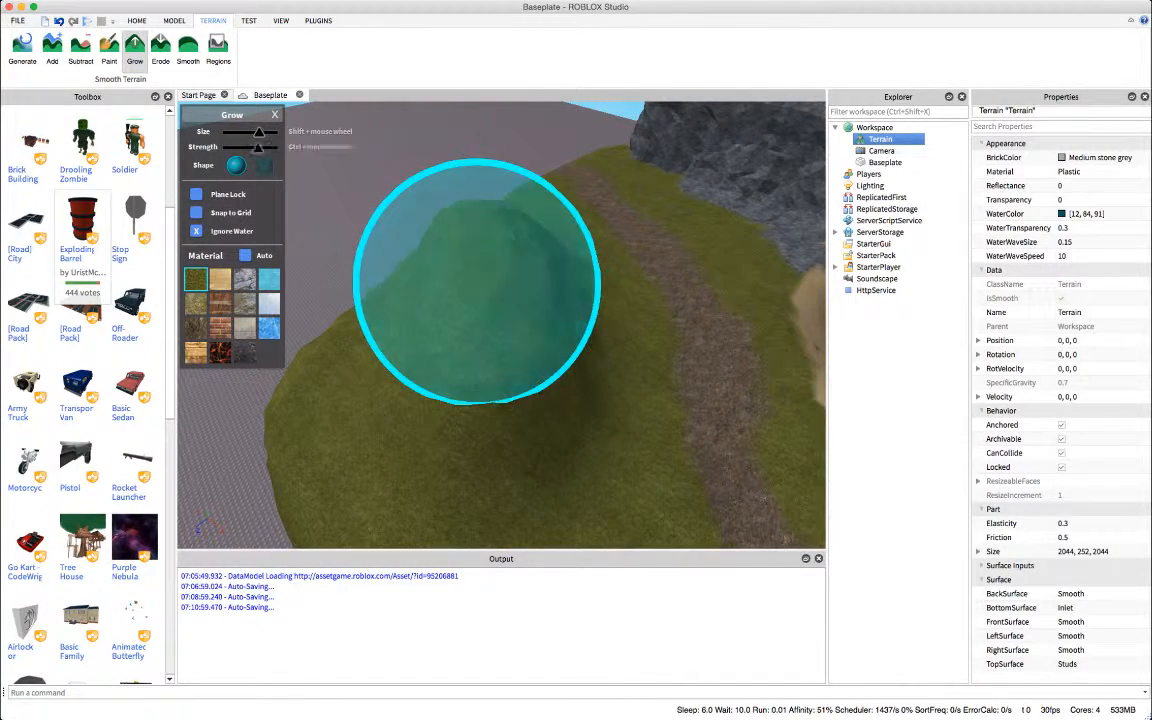
scroll(476, 281, "down", 5, "ctrl")
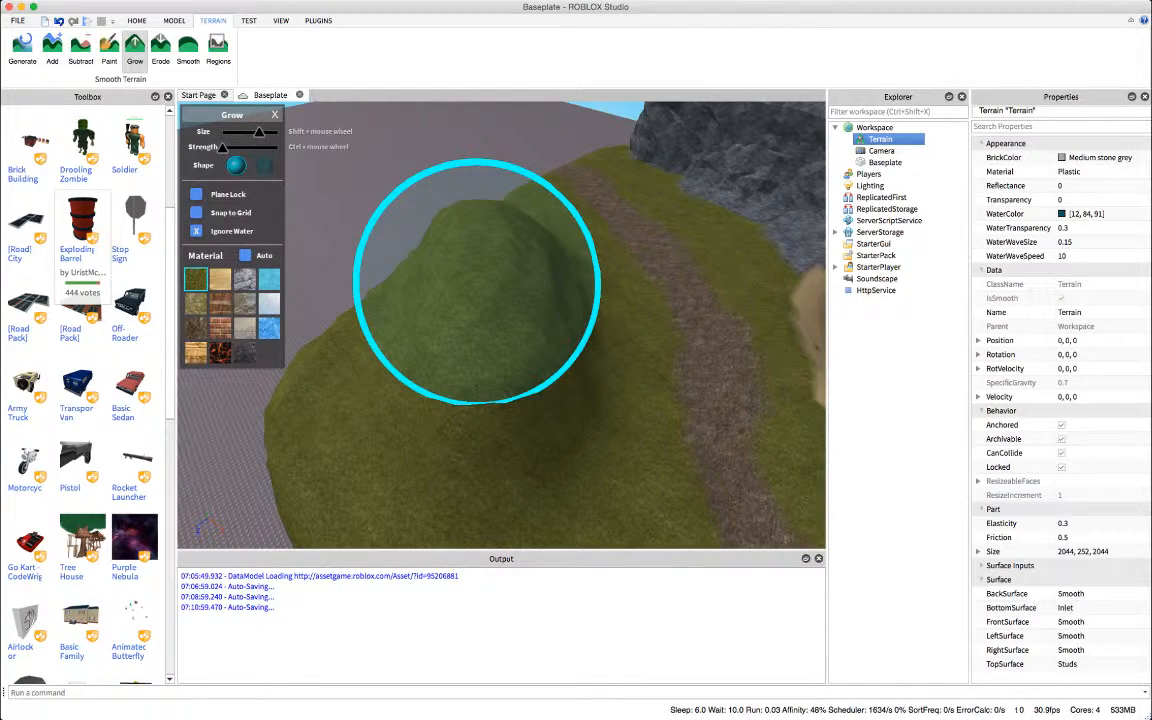
right_click_drag(603, 276, 604, 276)
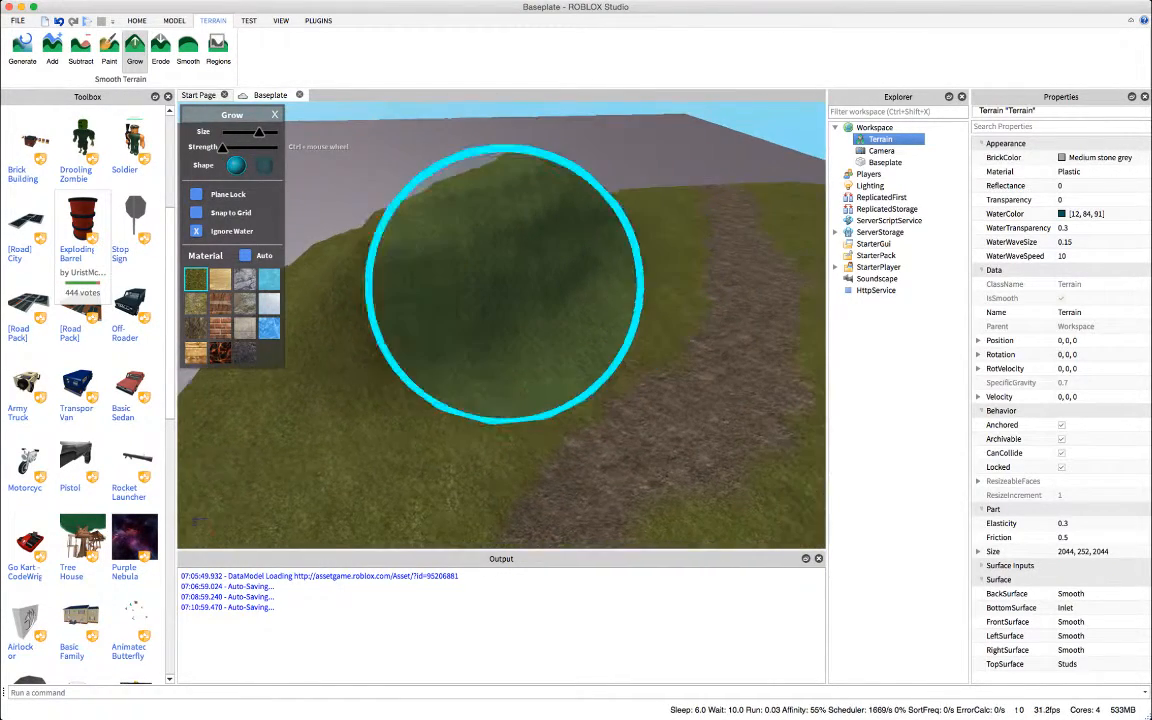
mouse_move(505, 285)
left_mouse_down()
mouse_move(417, 211)
mouse_move(476, 270)
mouse_move(553, 257)
mouse_move(585, 237)
mouse_move(553, 232)
mouse_move(538, 283)
mouse_move(512, 311)
mouse_move(436, 278)
mouse_move(468, 265)
left_mouse_up()
key("a")
right_click_drag(468, 265, 550, 210)
mouse_move(550, 210)
left_mouse_down()
mouse_move(515, 192)
mouse_move(508, 255)
mouse_move(460, 222)
left_mouse_up()
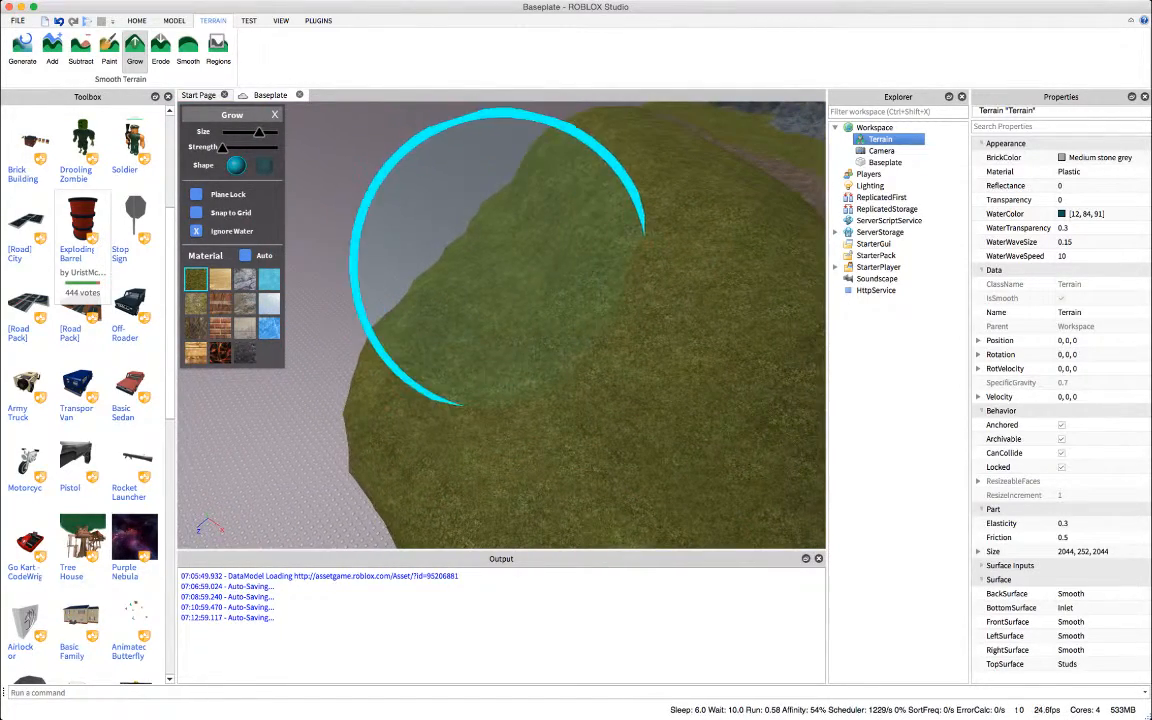
- Grow more grass along the mound's base and lower end to extend it into a gentle hill
right_click_drag(495, 232, 507, 236)
key("a")
key("s")
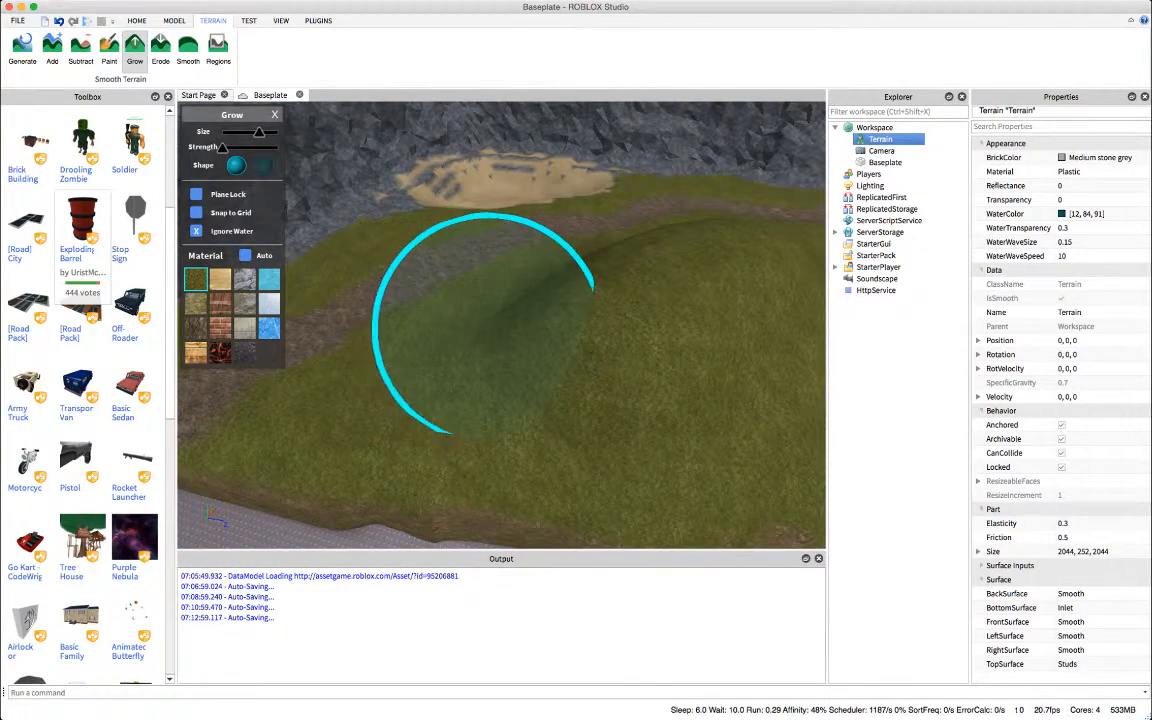
key("w")
right_click_drag(484, 322, 486, 305)
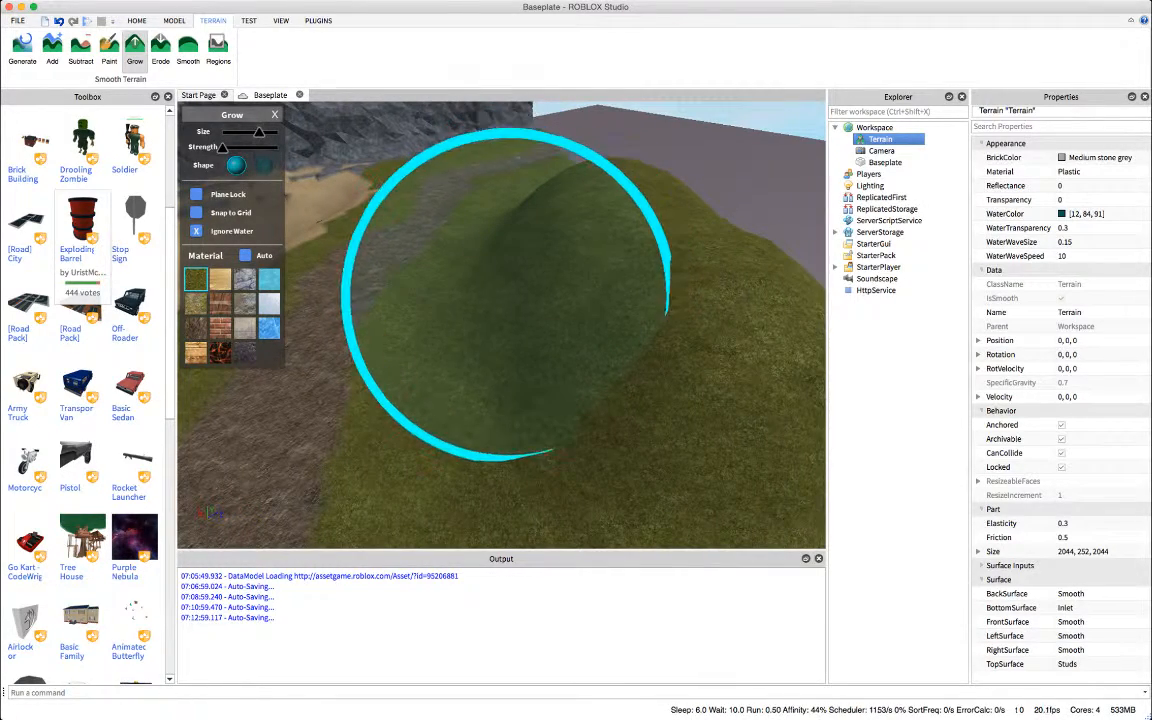
key("a")
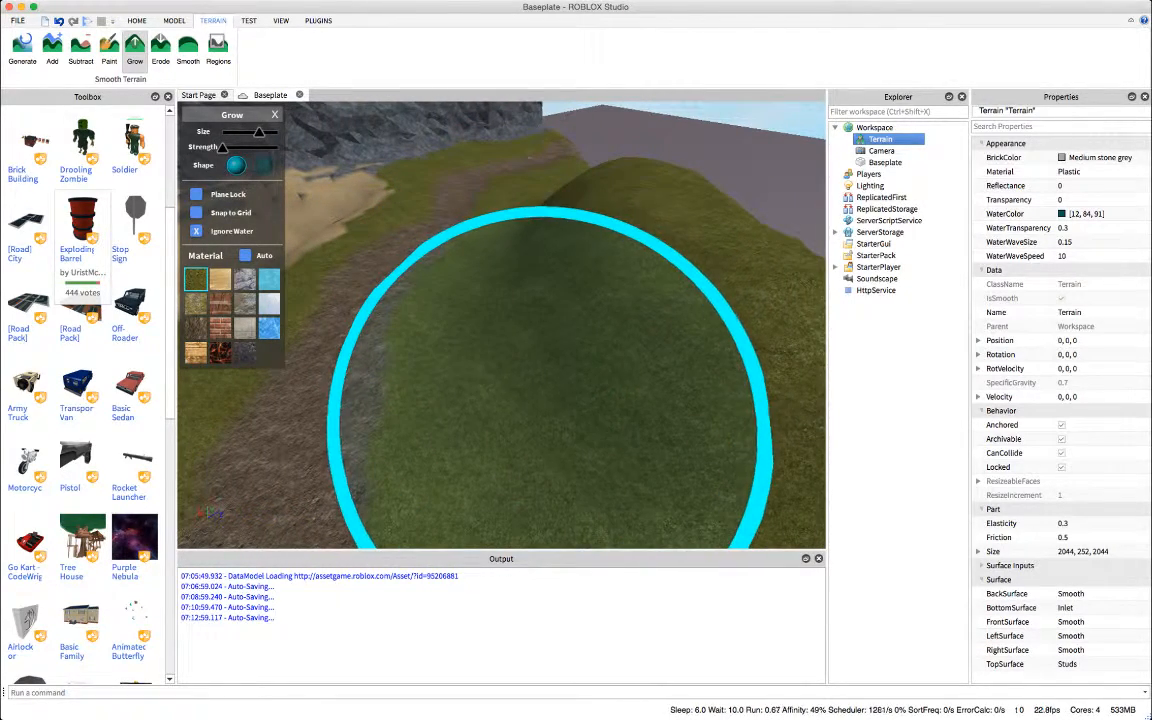
right_click_drag(550, 428, 535, 355)
key("s")
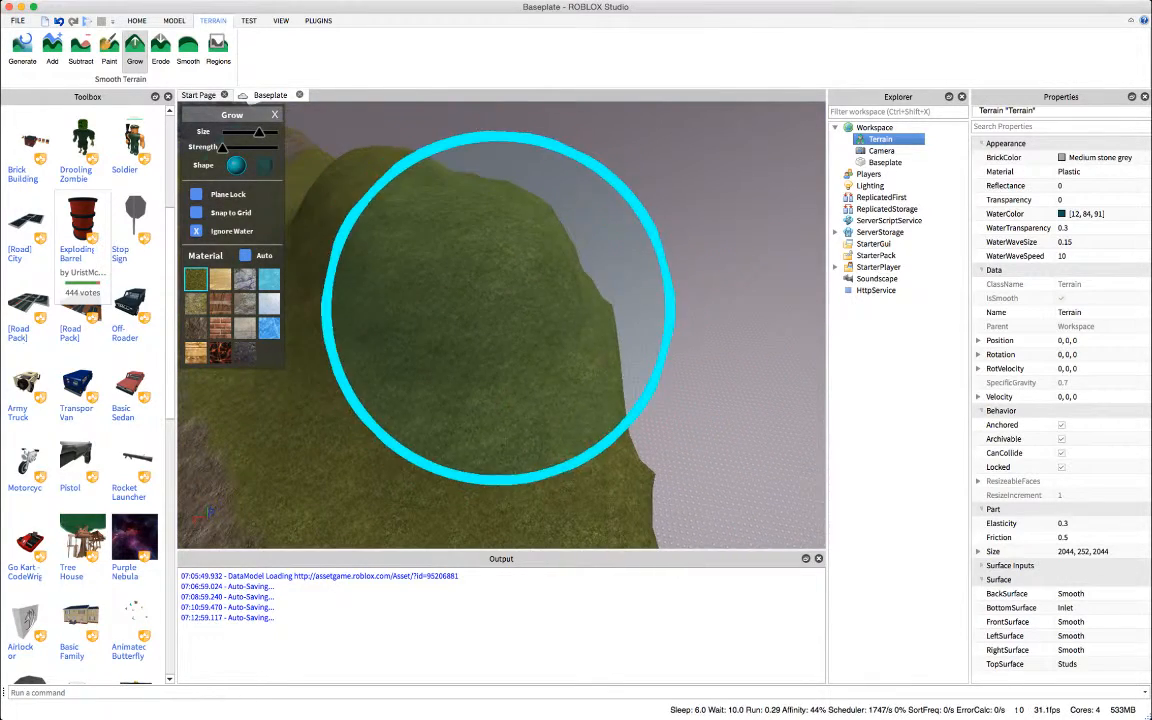
- Erode the outer slope of the grass hill with the Erode tool at minimum strength
left_click(160, 46)
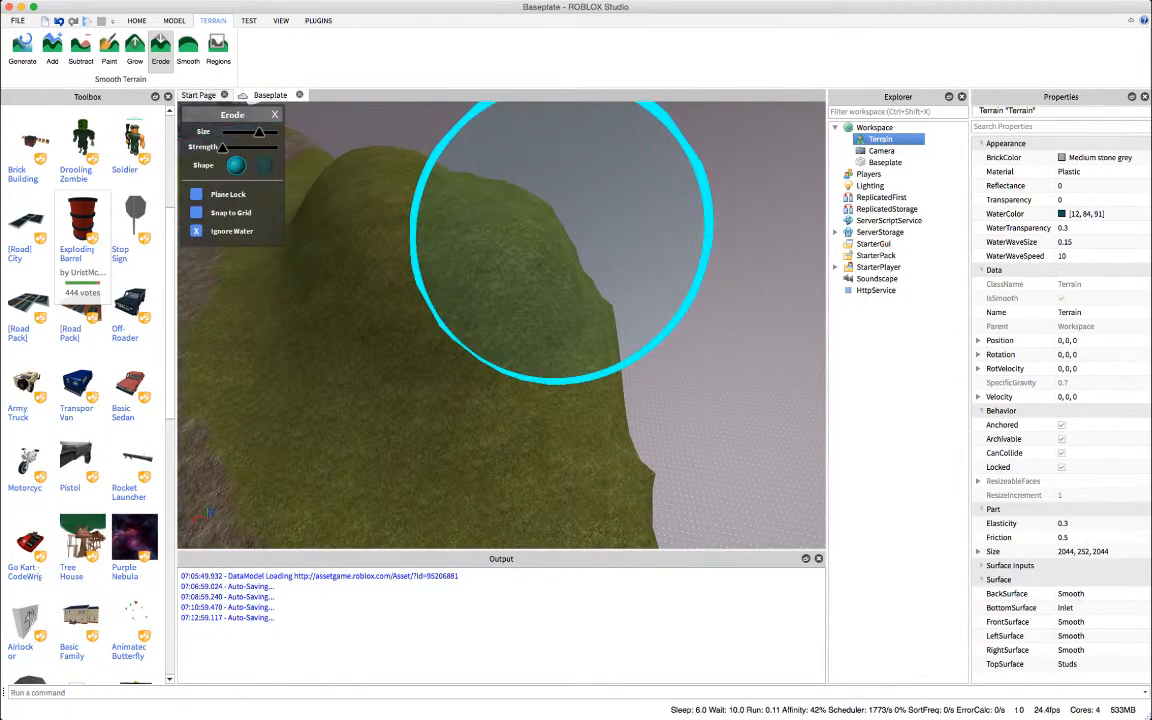
key("a")
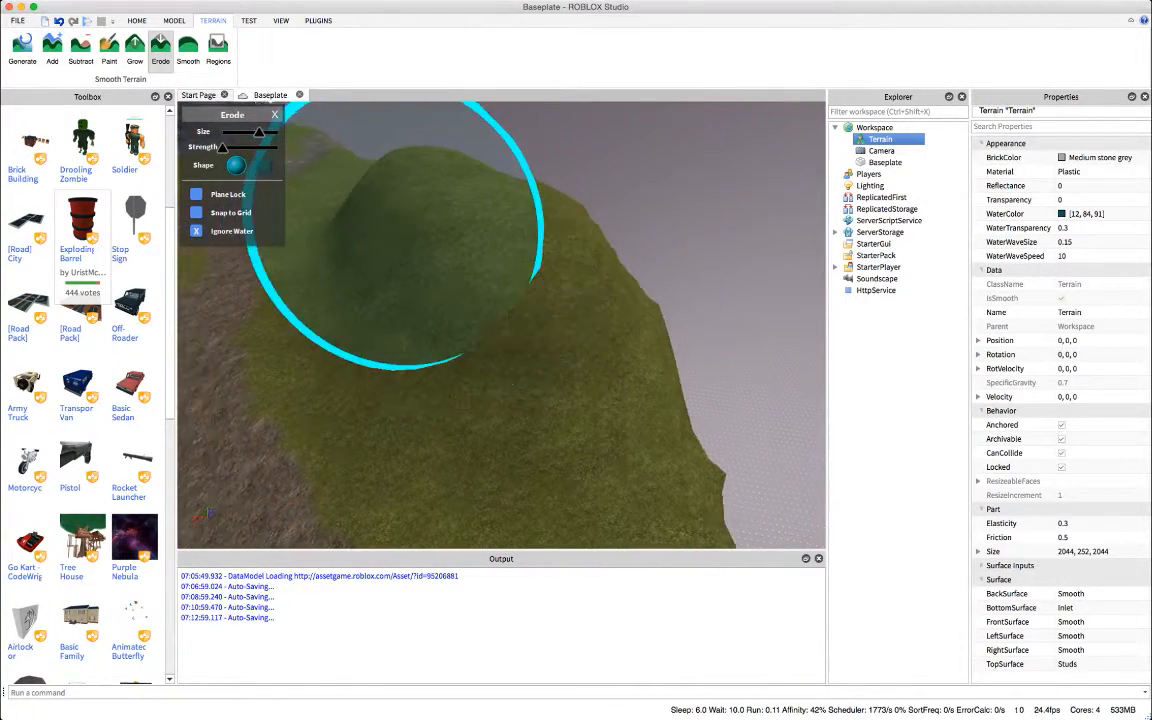
mouse_move(643, 218)
left_mouse_down()
mouse_move(614, 270)
mouse_move(581, 234)
mouse_move(708, 255)
left_mouse_up()
key("d")
right_click_drag(460, 240, 461, 232)
key("s")
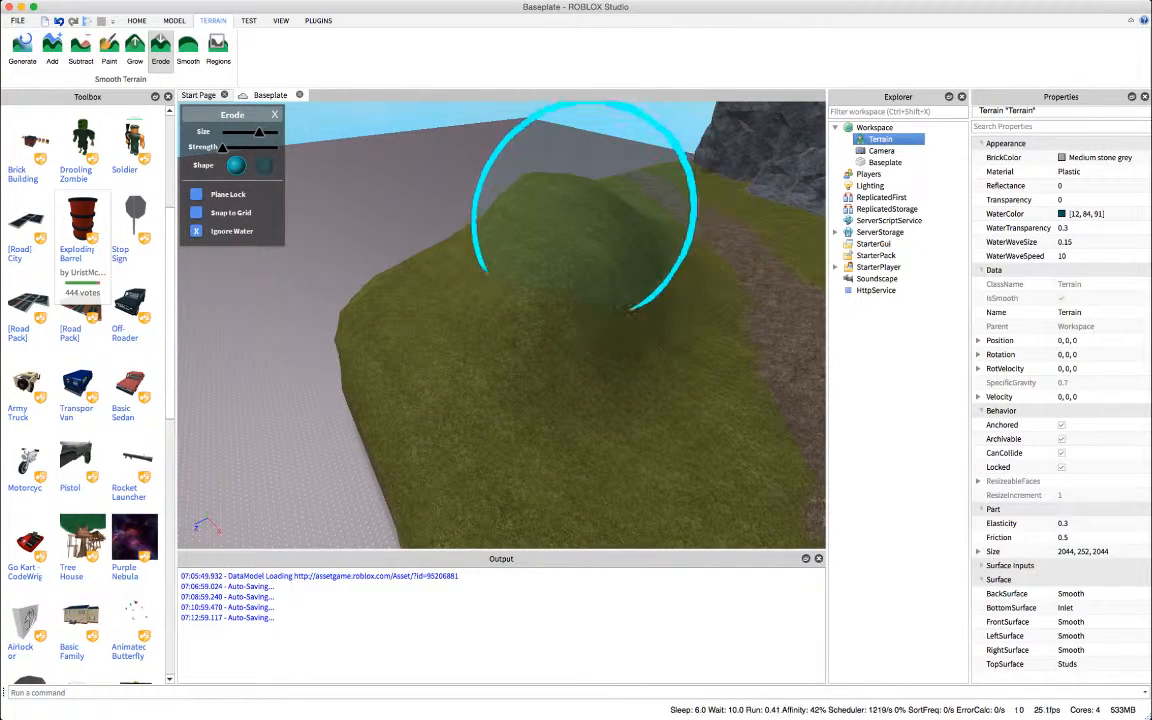
- Fill the sand hollow with water using the Add tool, a smaller box brush and Ignore Water turned off
key("w")
right_click_drag(492, 254, 484, 254)
key("s")
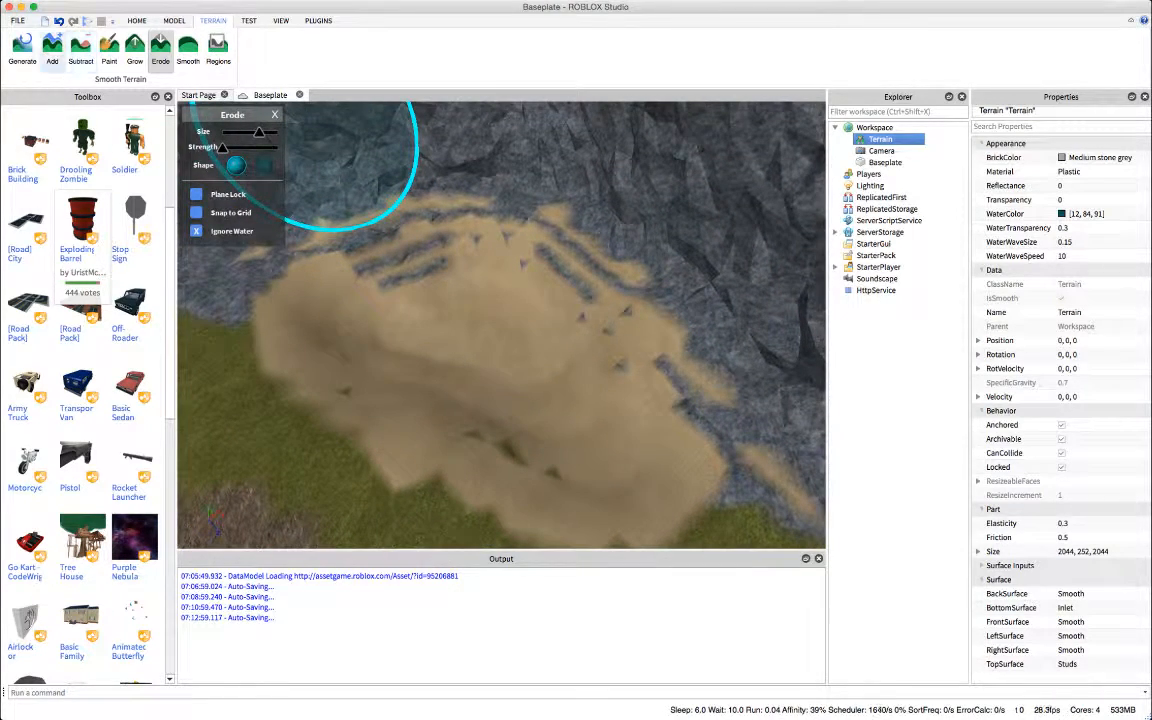
left_click(52, 45)
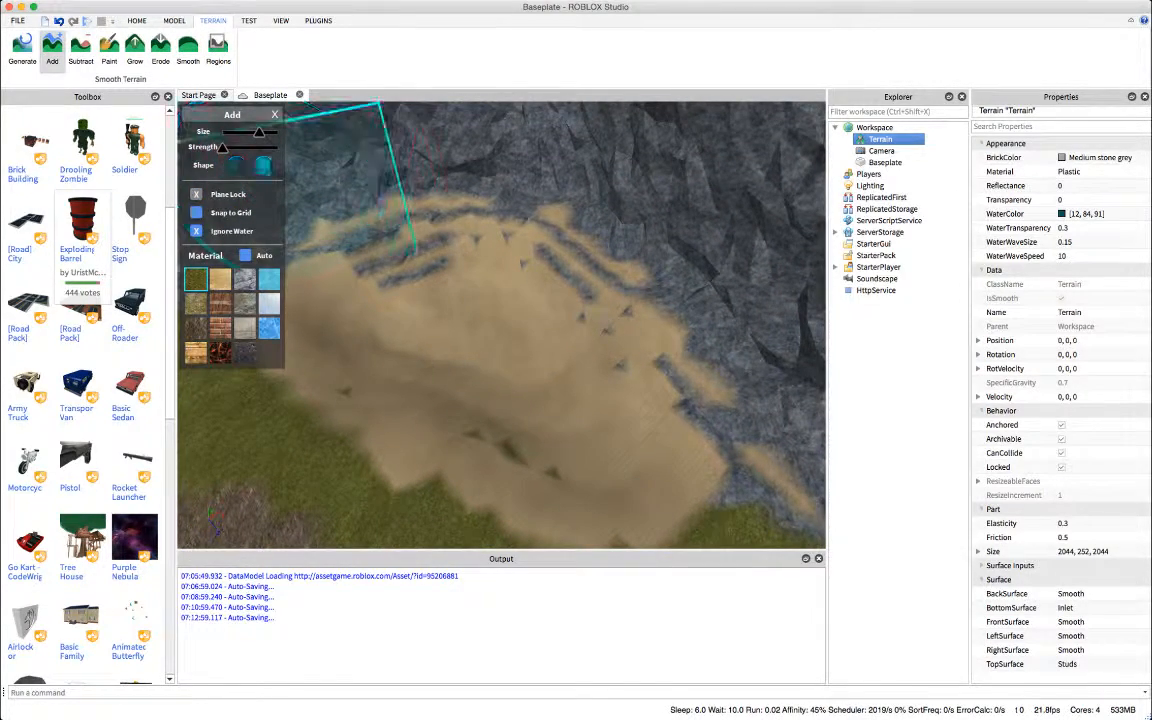
key("w")
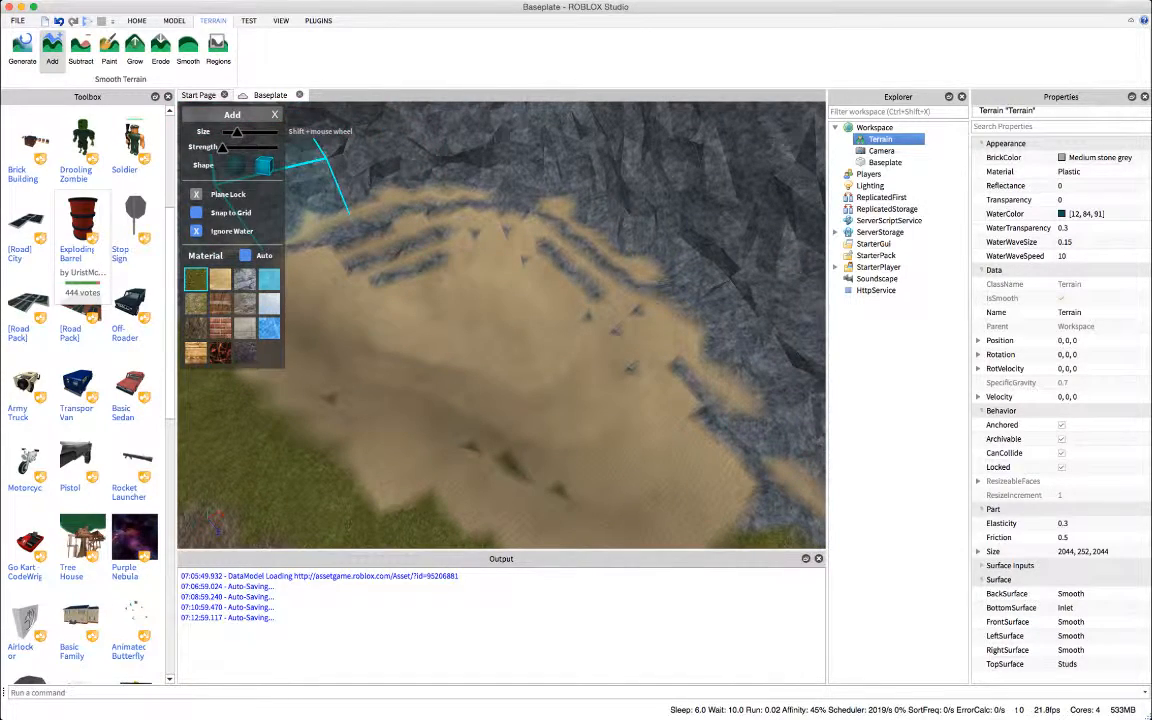
right_click_drag(487, 231, 490, 242)
mouse_move(491, 300)
left_mouse_down()
mouse_move(568, 312)
mouse_move(605, 335)
mouse_move(463, 368)
mouse_move(468, 411)
mouse_move(375, 395)
mouse_move(340, 260)
mouse_move(400, 190)
mouse_move(590, 232)
mouse_move(530, 200)
mouse_move(400, 315)
left_mouse_up()
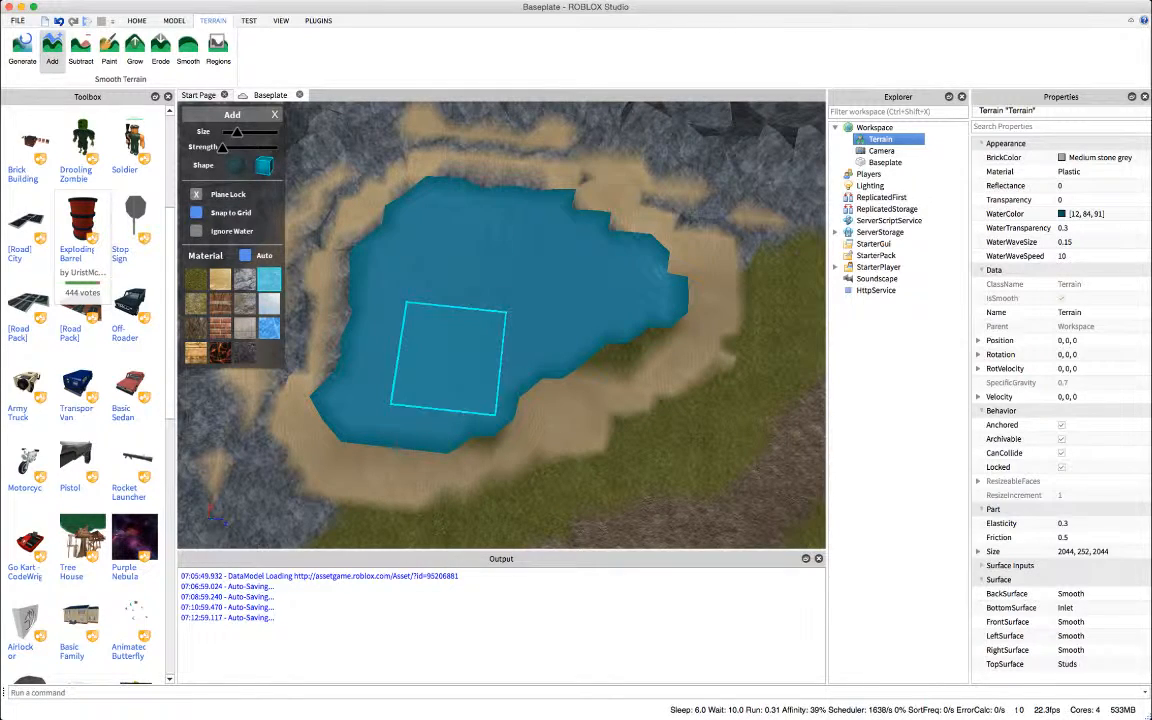
mouse_move(386, 450)
right_mouse_down()
mouse_move(411, 476)
mouse_move(398, 386)
mouse_move(440, 390)
mouse_move(400, 220)
right_mouse_up()
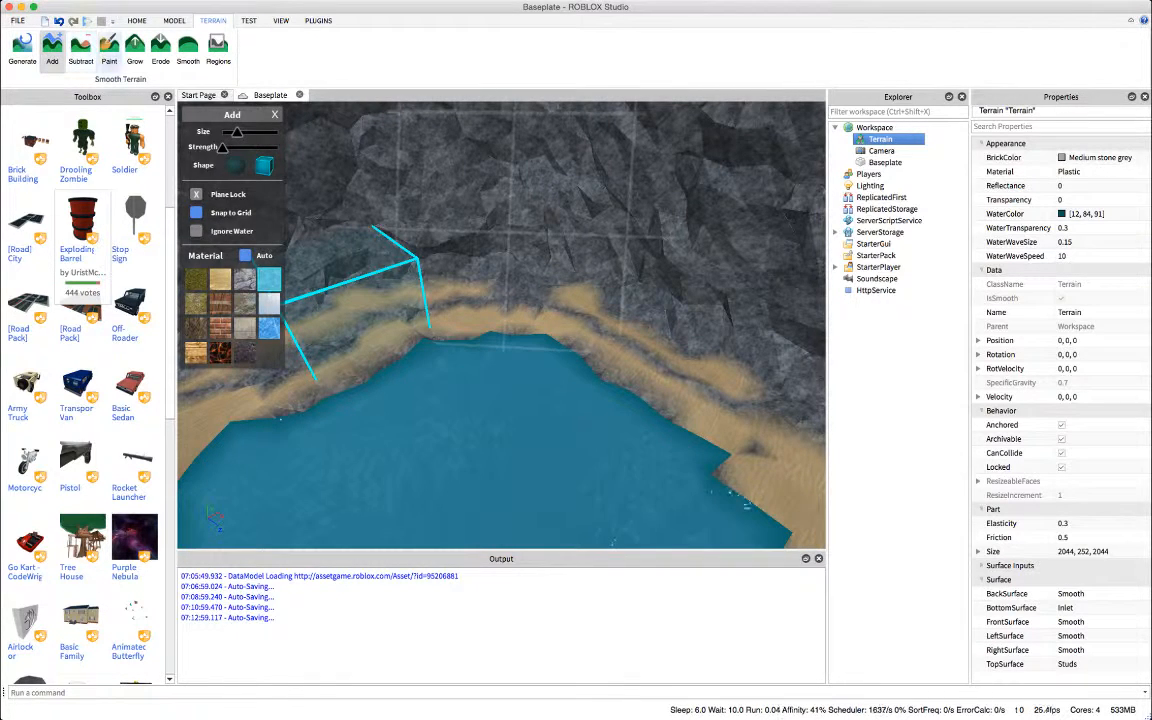
left_click(160, 47)
left_click(134, 47)
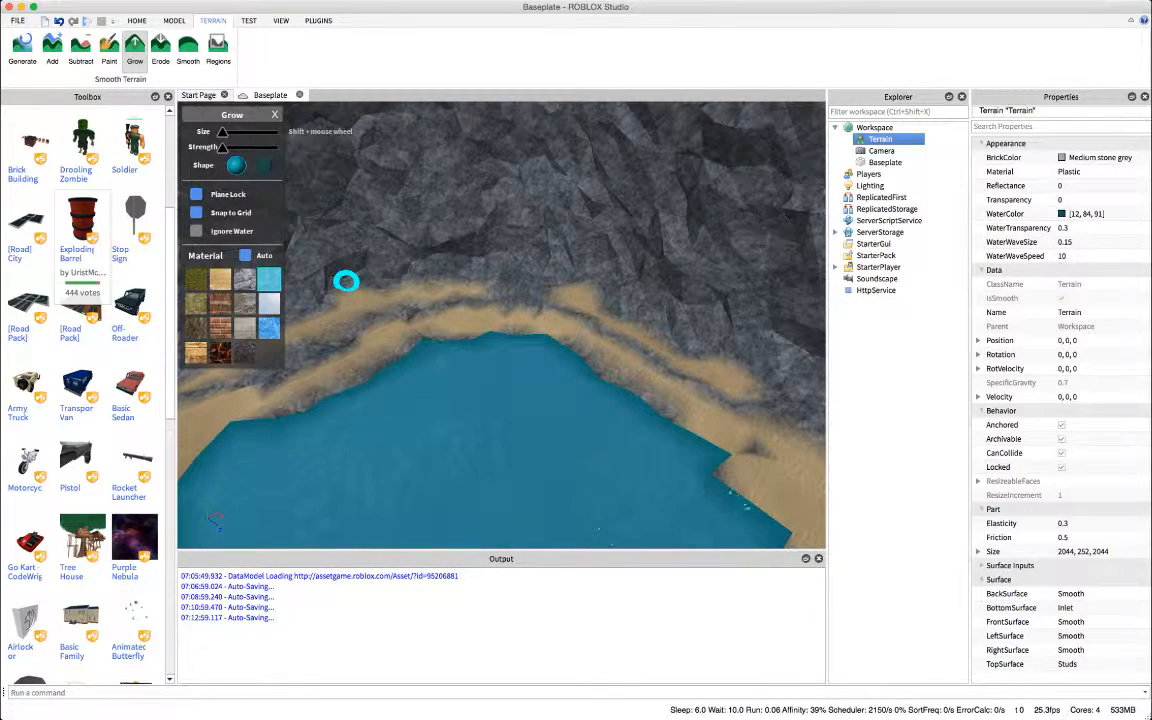
scroll(430, 285, "up", 10, "shift")
right_click_drag(448, 300, 452, 298)
key("w")
- Erode a steep channel into the top of the rock wall above the pond, using a smaller brush at maximum strength
left_click(160, 48)
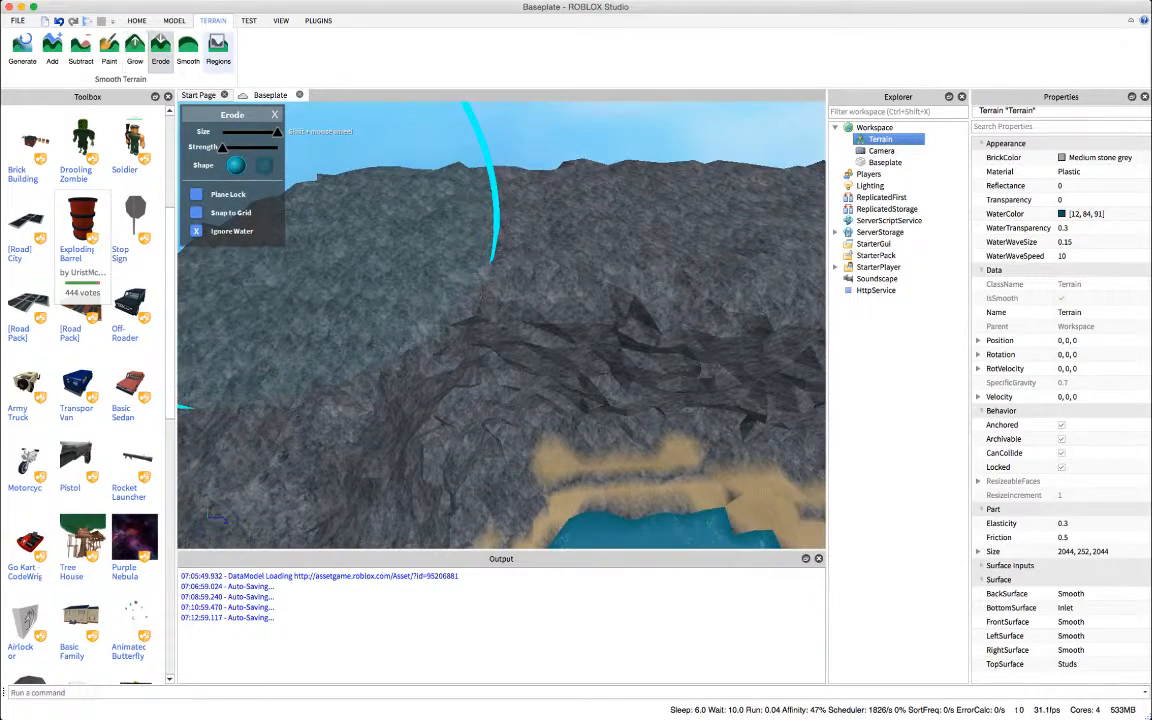
key("s")
right_click_drag(514, 182, 560, 175)
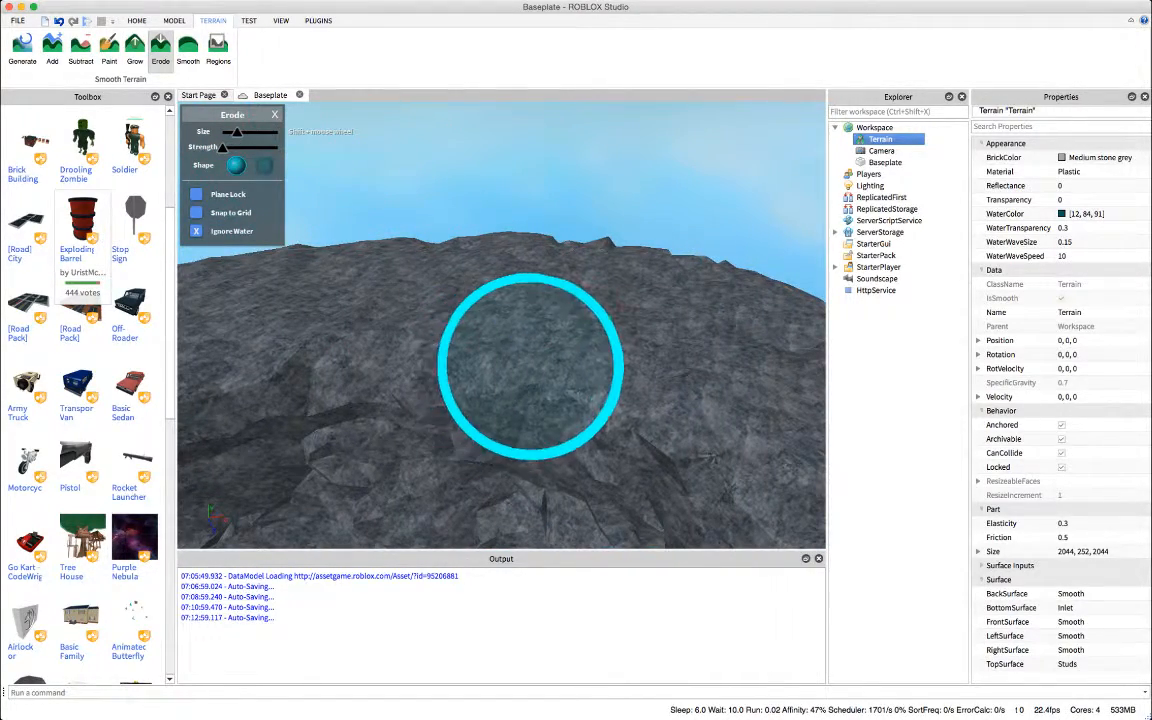
scroll(530, 367, "up", 10, "ctrl")
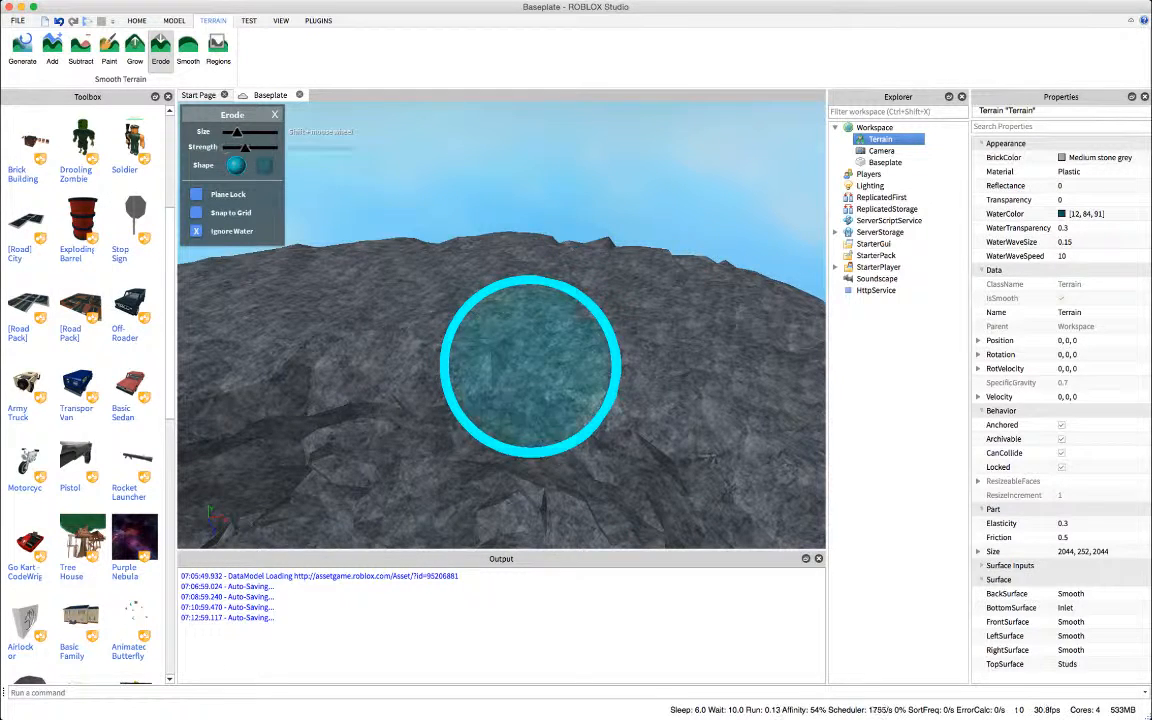
mouse_move(547, 377)
left_mouse_down()
mouse_move(580, 317)
mouse_move(532, 386)
mouse_move(531, 410)
mouse_move(514, 406)
left_mouse_up()
right_click_drag(514, 406, 518, 408)
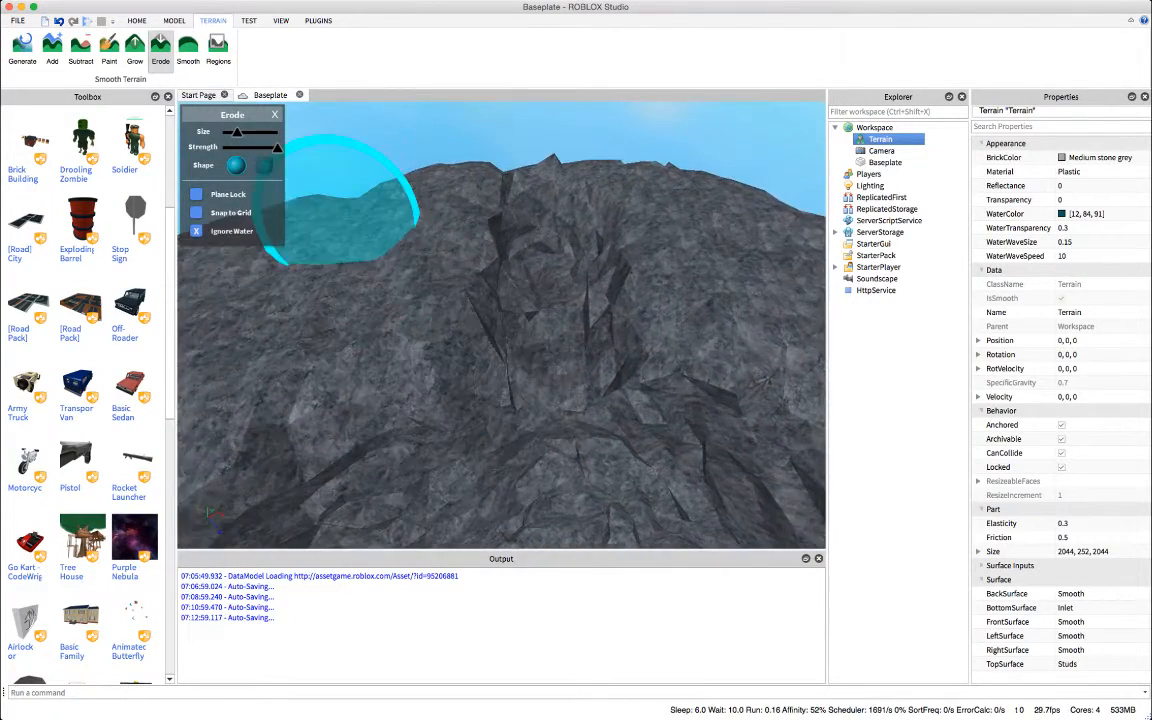
- Fill the eroded channel in the rock wall with water using the Add tool and a small box brush
left_click(52, 45)
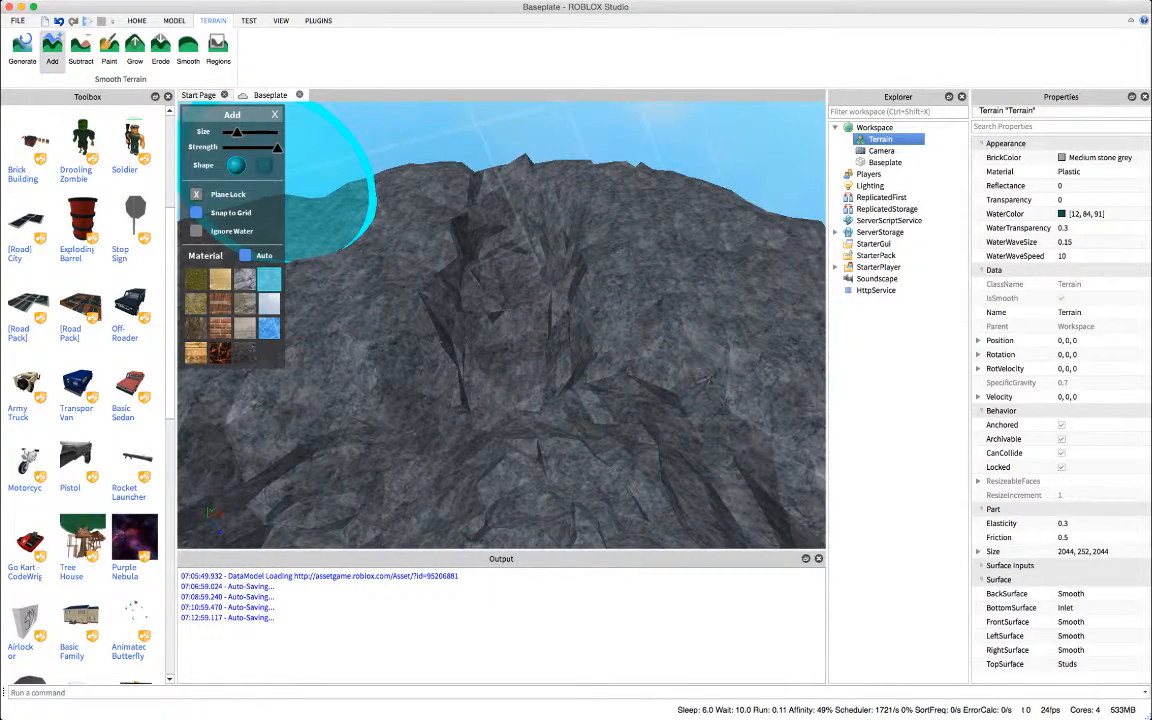
left_click_drag(237, 131, 222, 131)
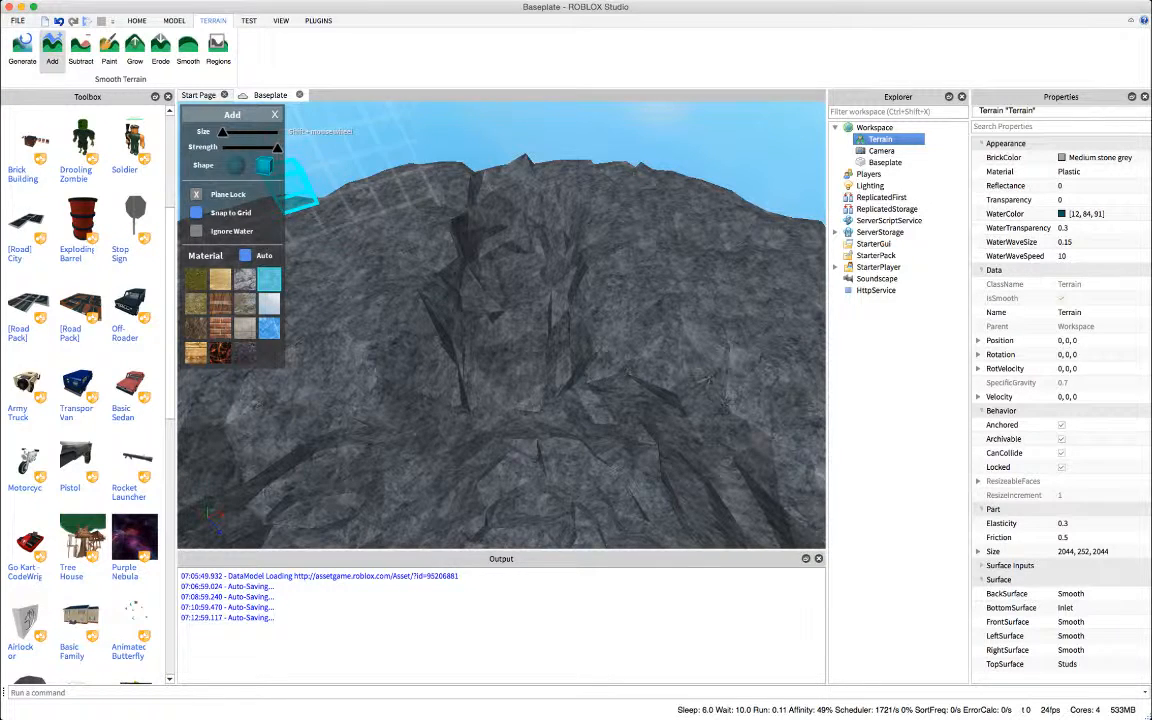
scroll(320, 215, "up", 2, "shift")
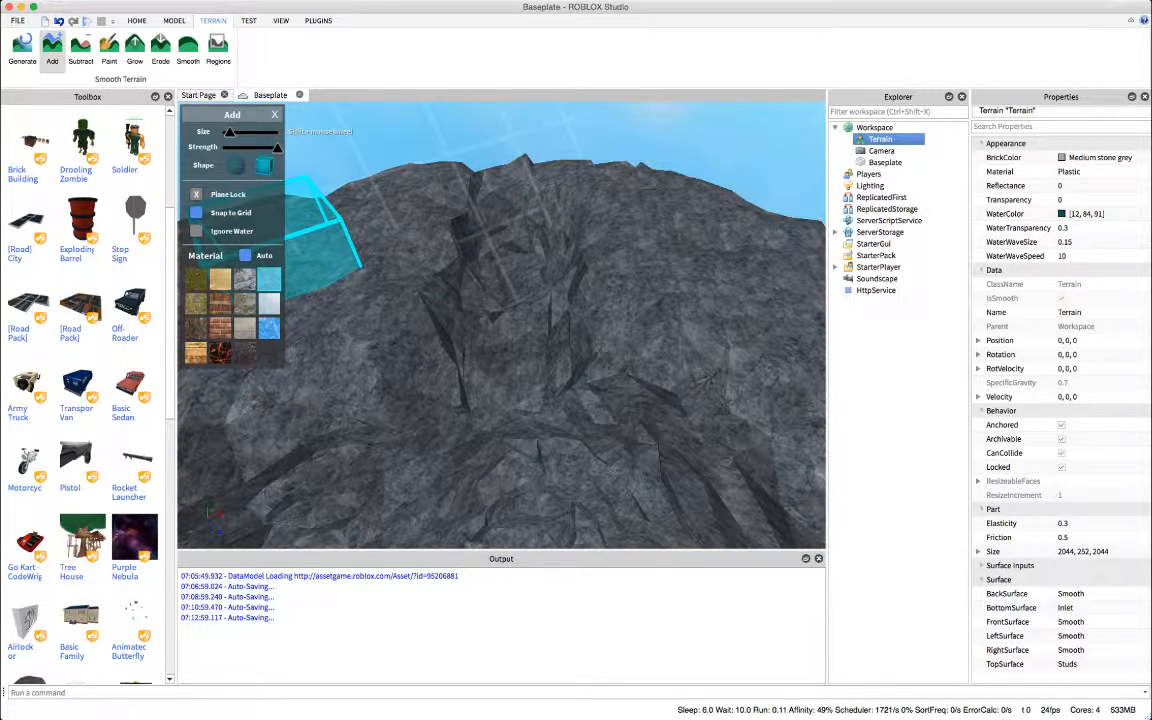
scroll(300, 245, "down", 1, "shift")
key("e")
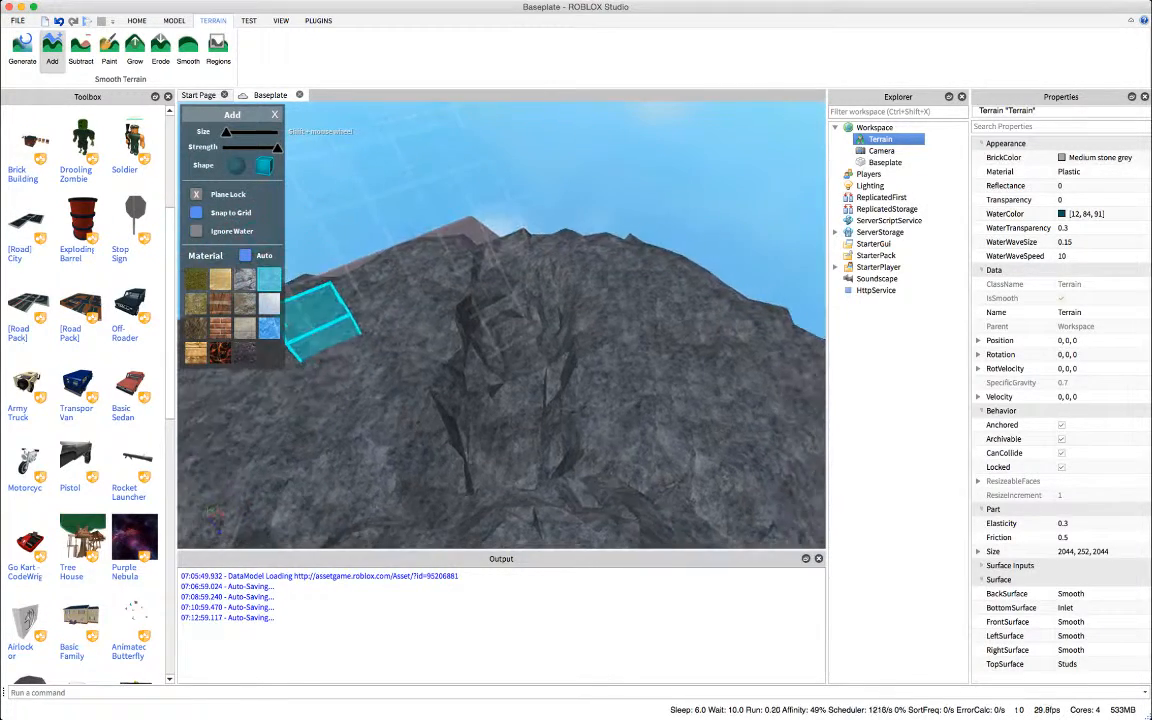
right_click_drag(450, 308, 443, 317)
scroll(443, 317, "down", 2)
left_click(536, 345)
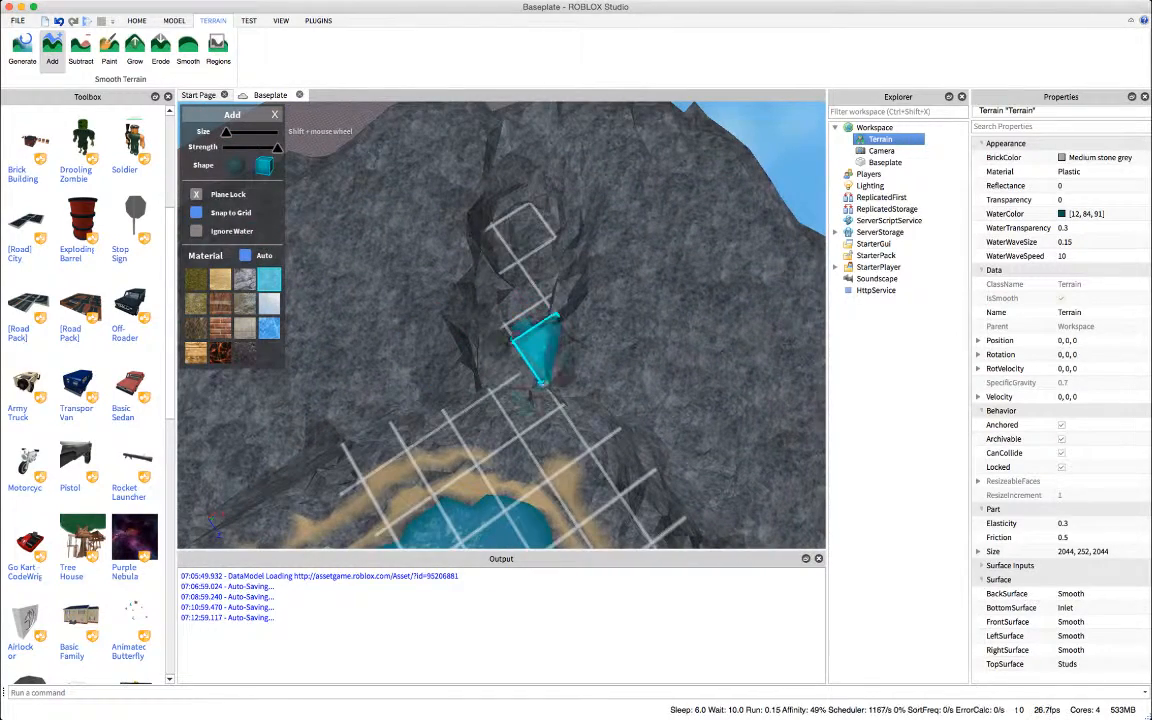
mouse_move(536, 345)
left_mouse_down()
mouse_move(522, 335)
mouse_move(540, 257)
mouse_move(528, 205)
left_mouse_up()
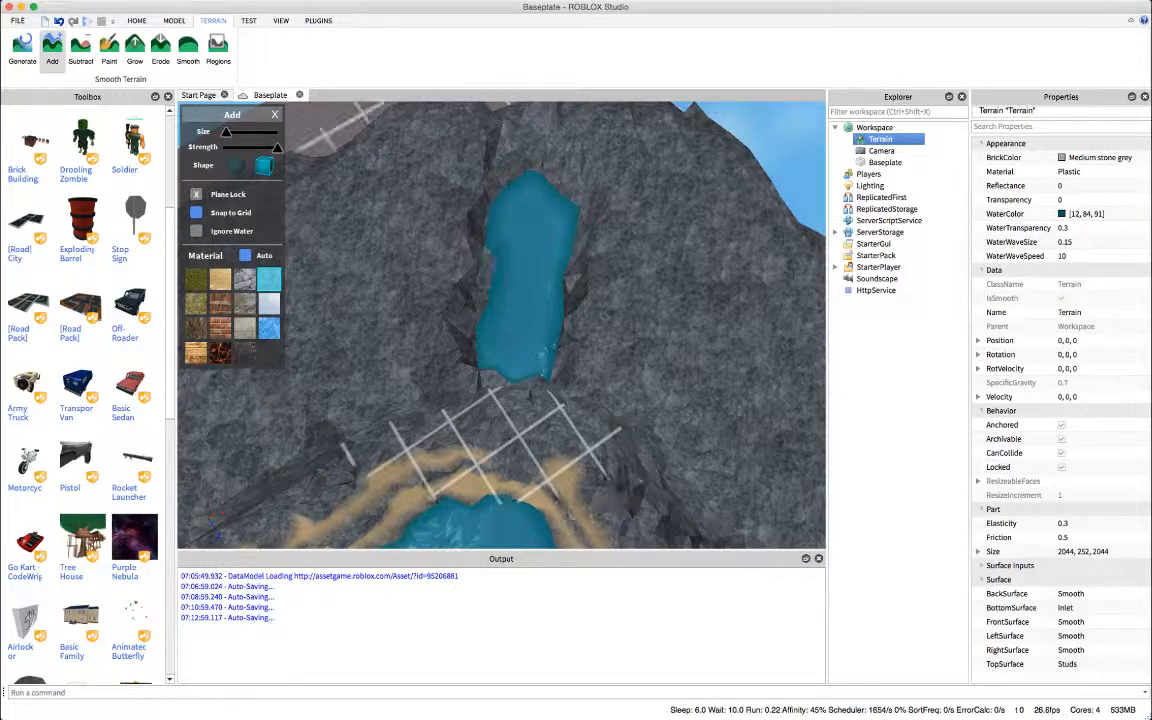
- Grow water down the rock face from the channel into the pond using the Grow tool and a small sphere brush
right_click_drag(586, 312, 385, 225)
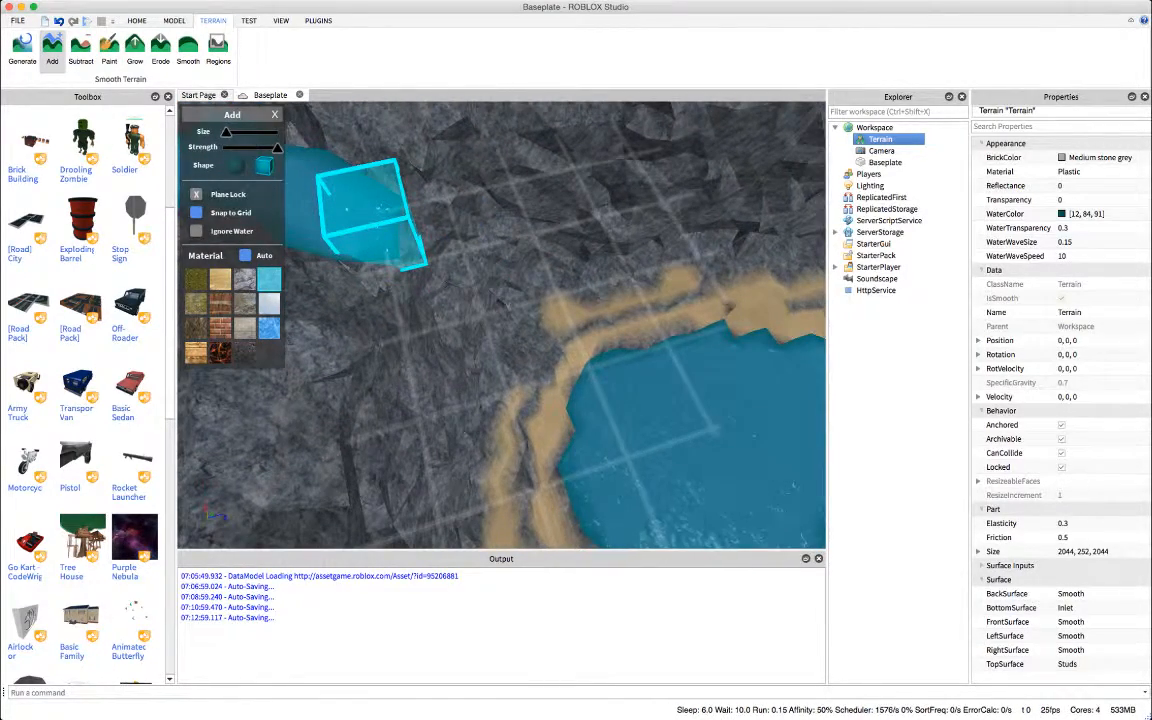
left_click(236, 165)
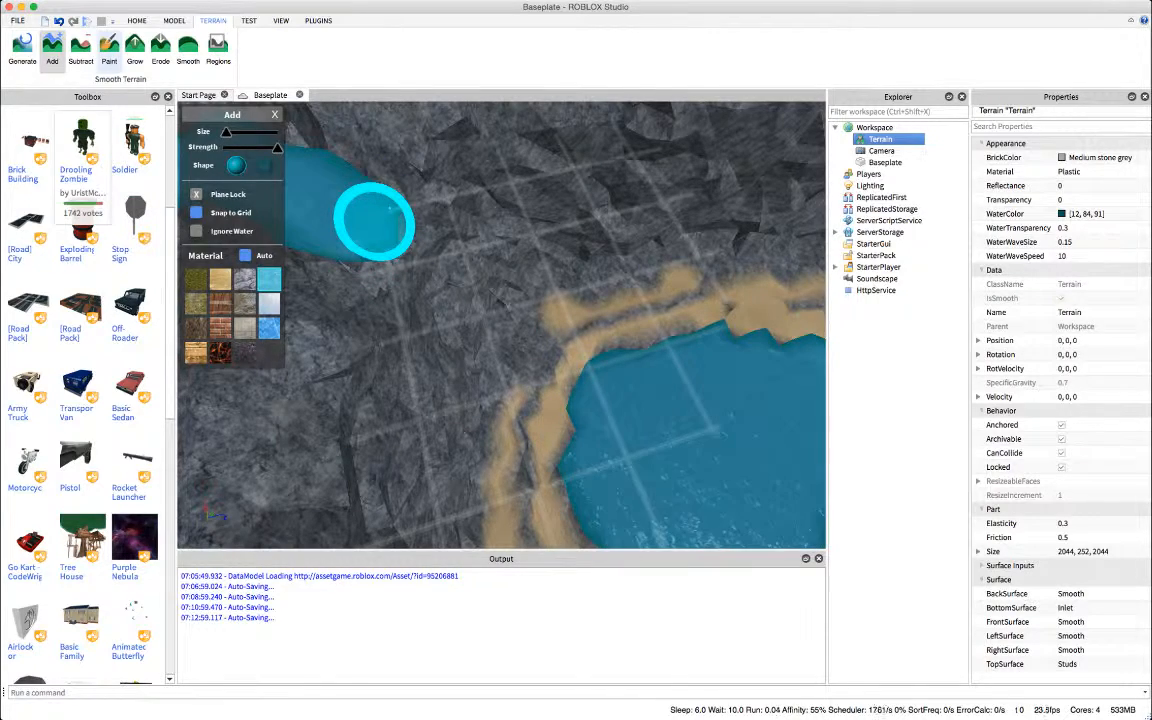
left_click(134, 47)
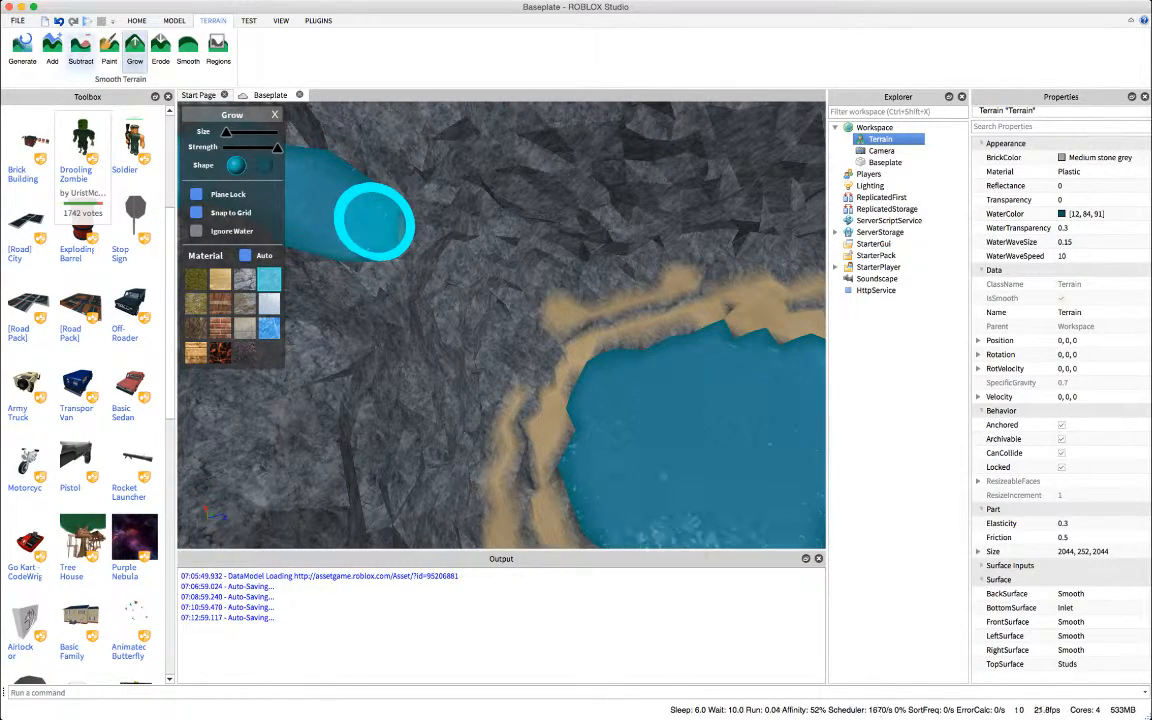
right_click_drag(507, 256, 496, 245)
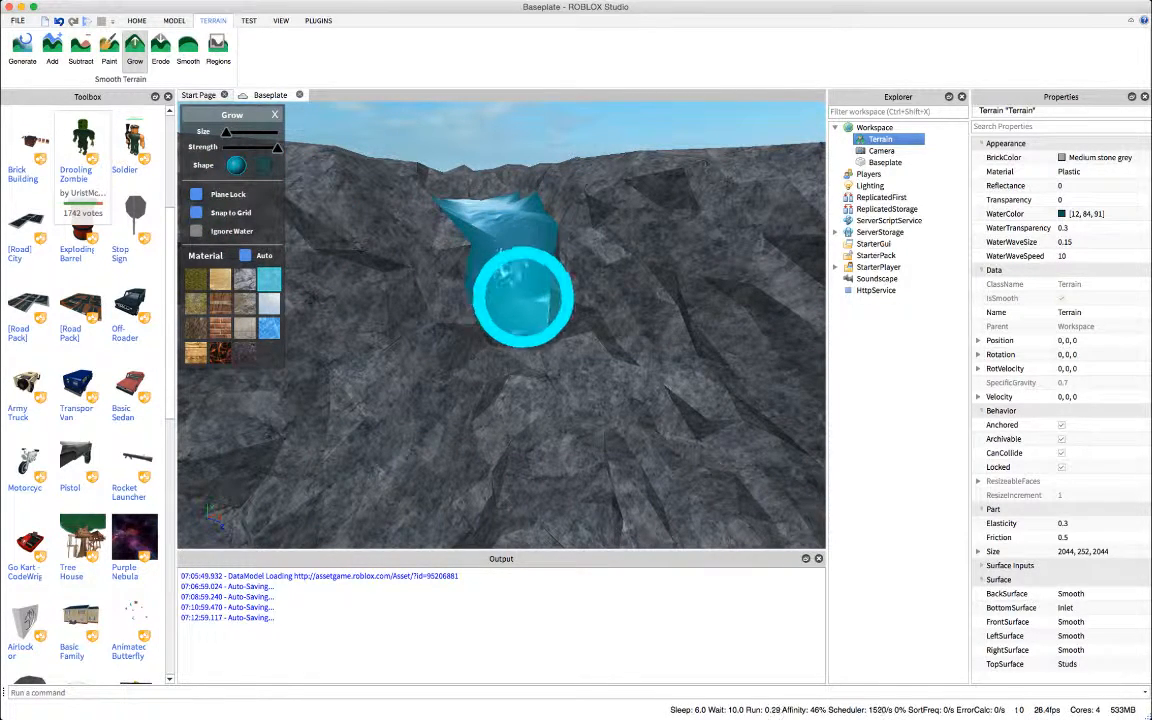
right_click_drag(530, 375, 535, 395)
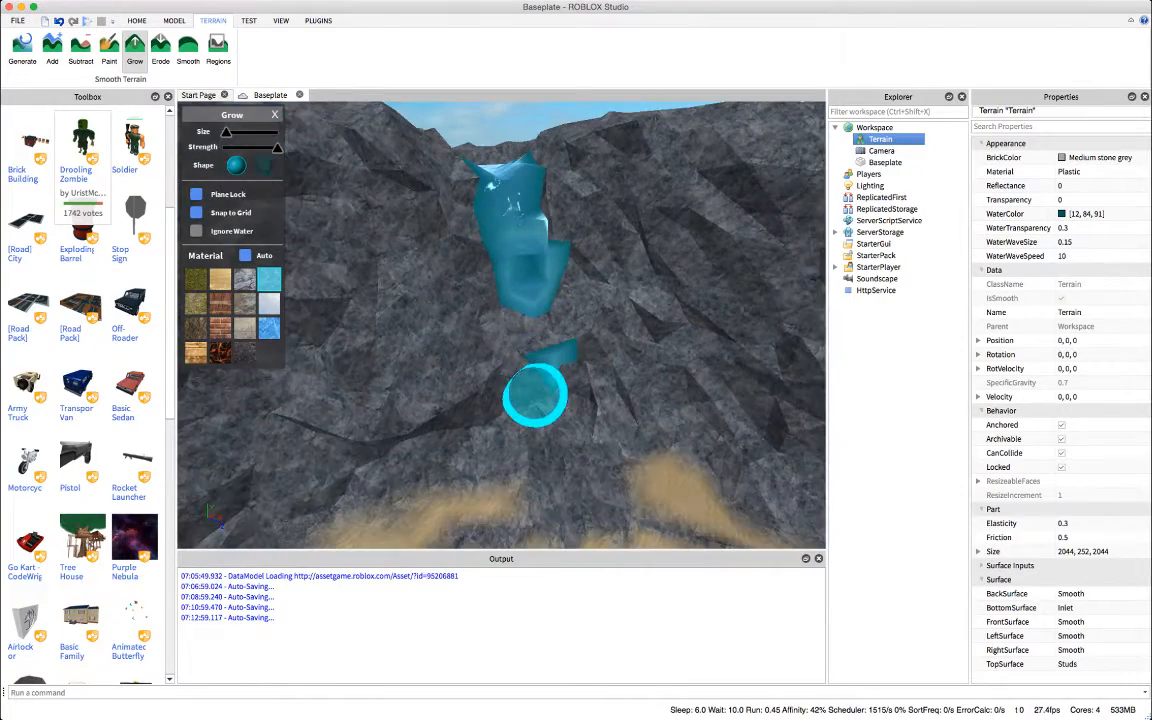
right_click_drag(530, 335, 536, 436)
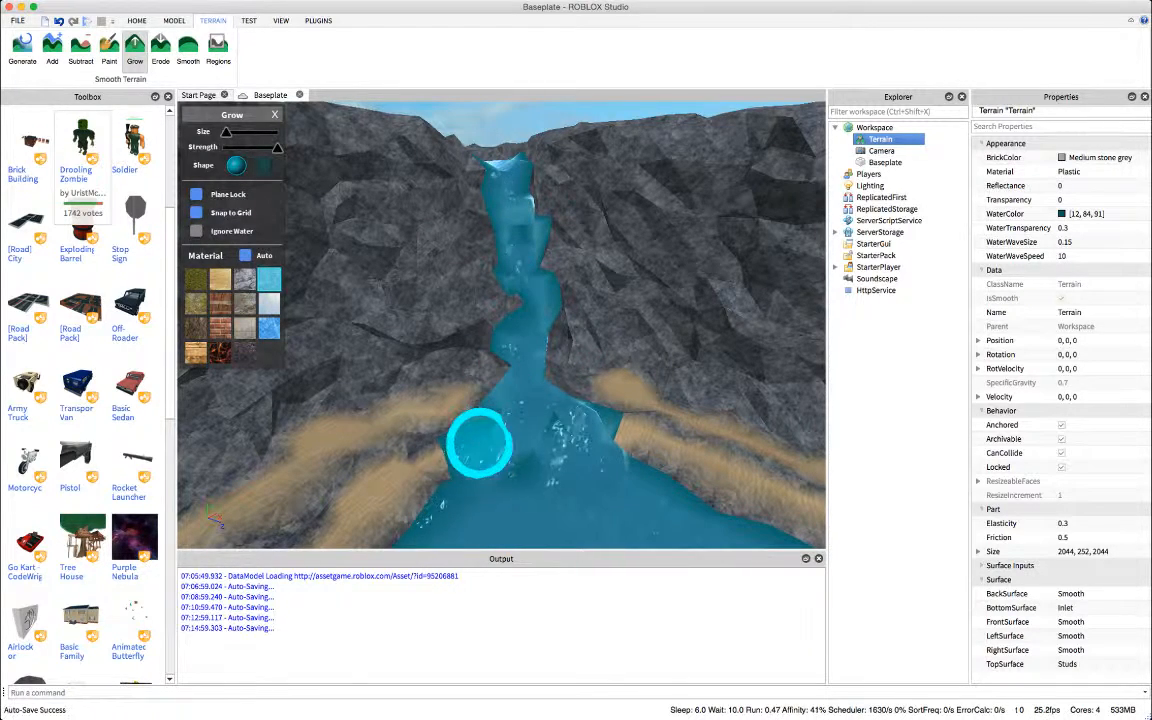
right_click_drag(495, 408, 437, 332)
scroll(497, 411, "down", 5)
scroll(497, 410, "up", 4)
scroll(498, 410, "up", 5)
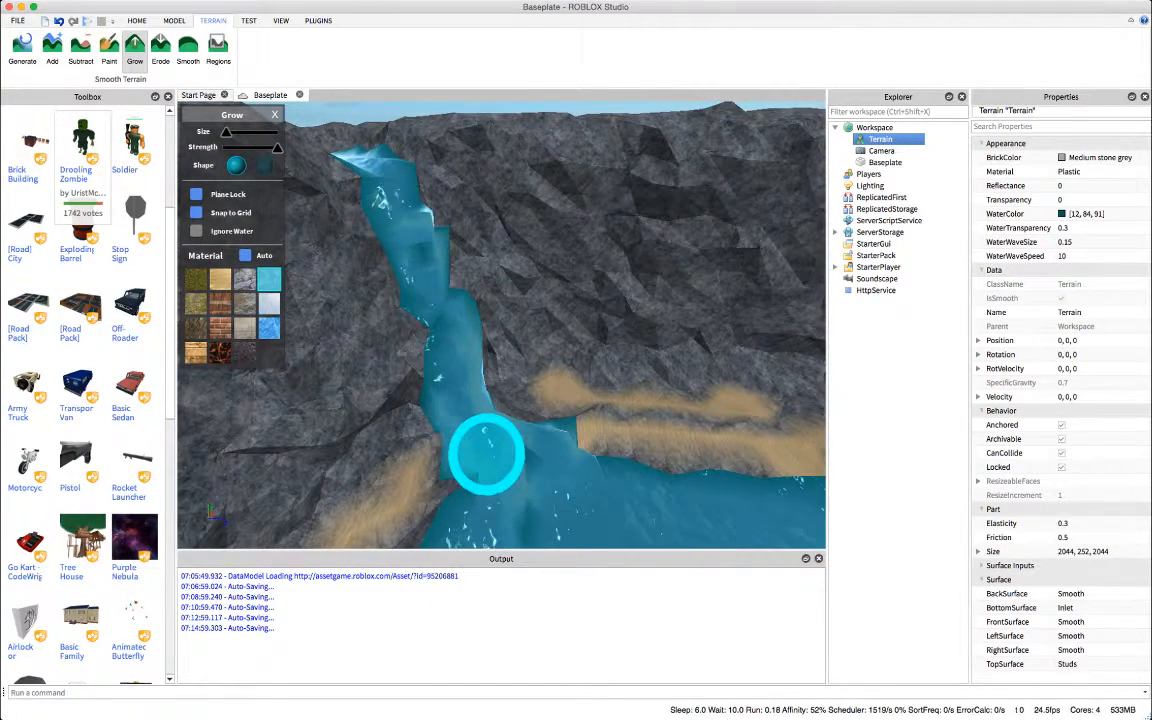
scroll(553, 412, "down", 10)
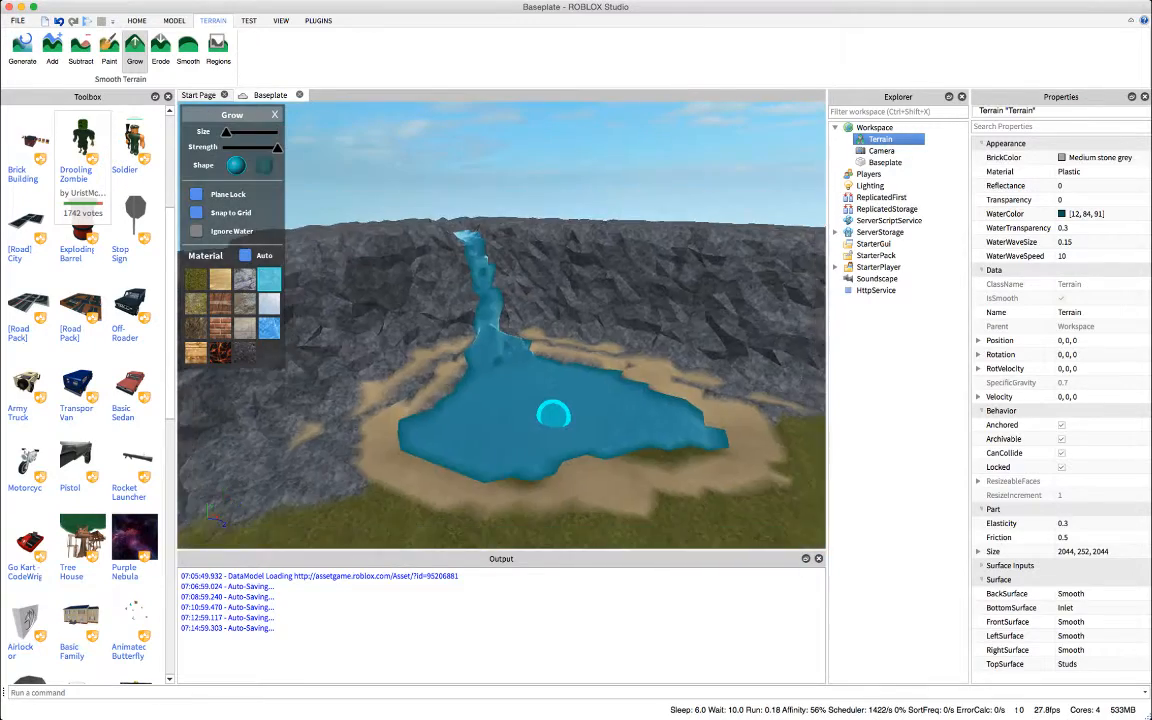
key("d")
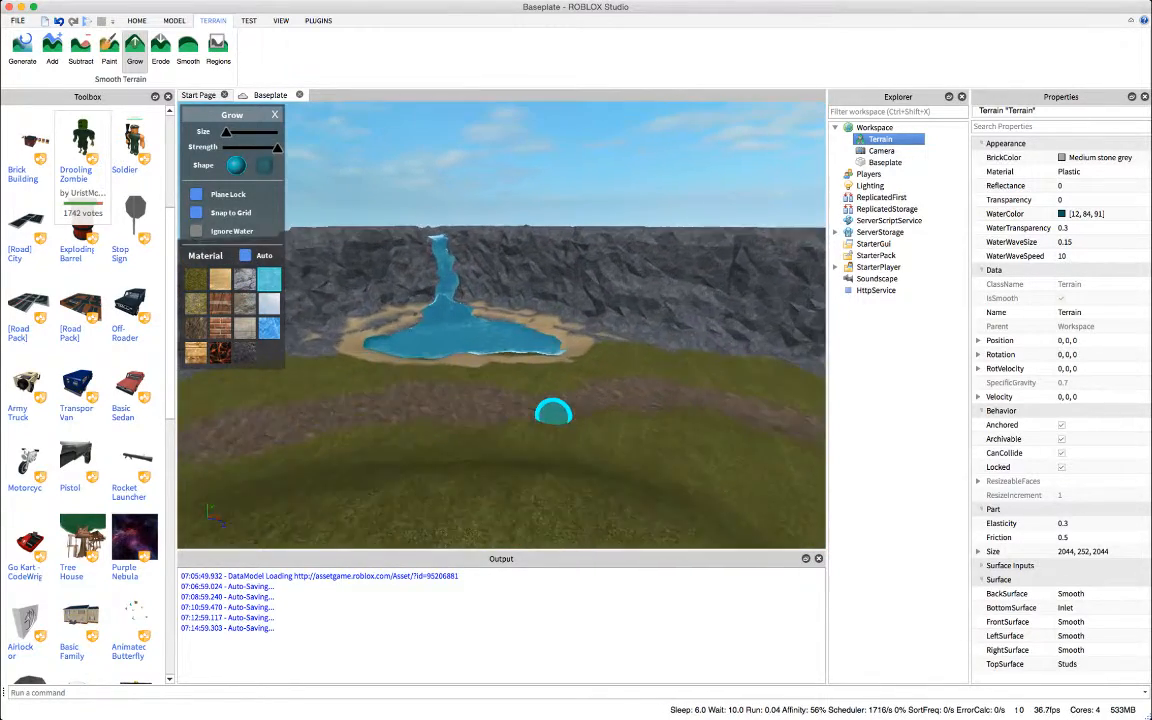
- Select a terrain region over the grass area with the Regions tool and raise its upper boundary above the rock walls
right_click_drag(553, 413, 432, 422)
left_click(218, 45)
key("s")
key("s")
key("s")
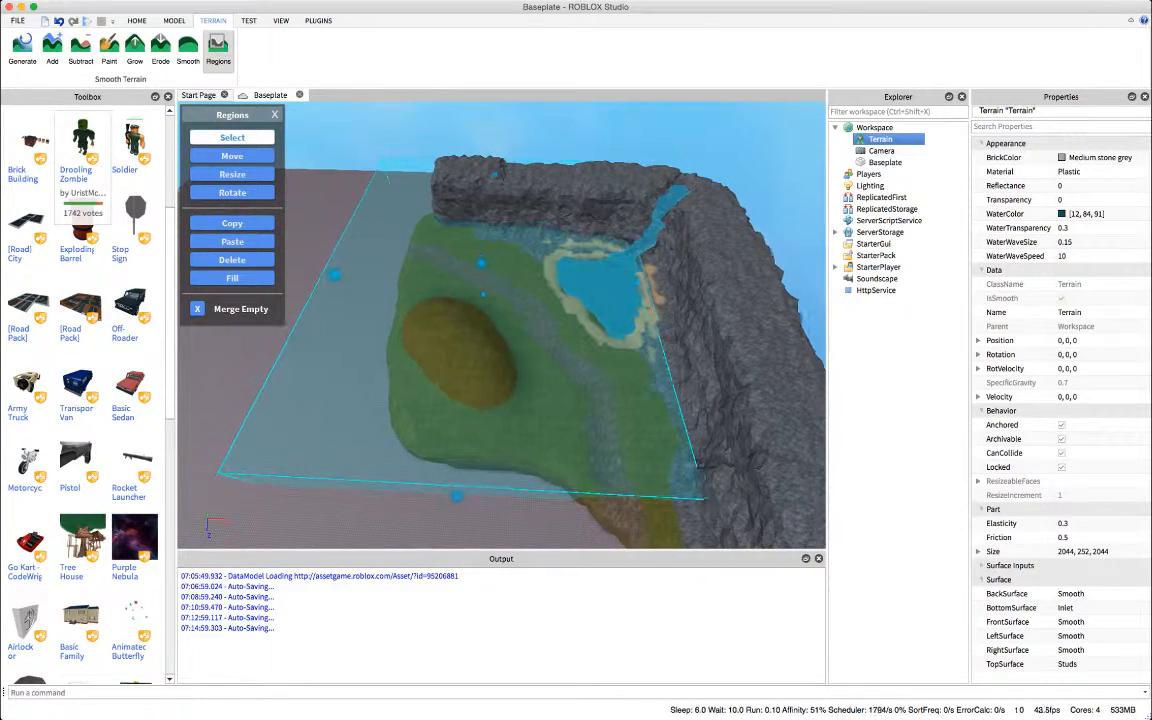
left_click_drag(481, 263, 434, 122)
key("s")
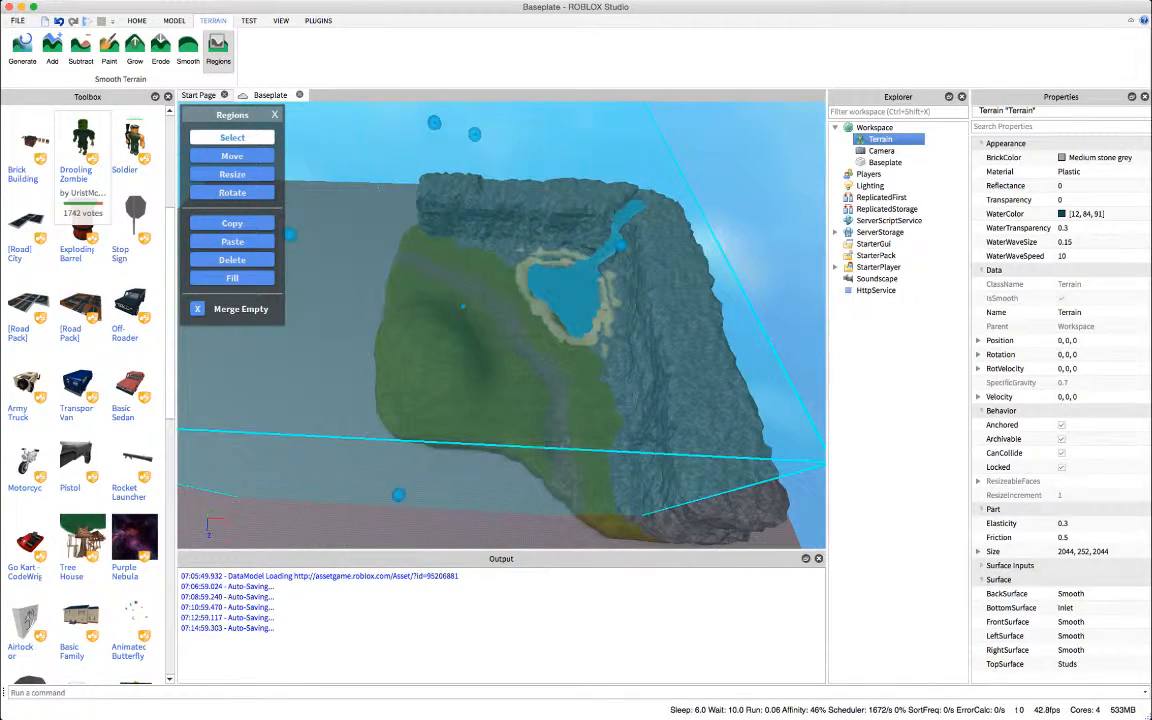
- Examine the region's extent around the terrain from several angles and close the Regions tool
right_click_drag(460, 200, 496, 210)
key("s")
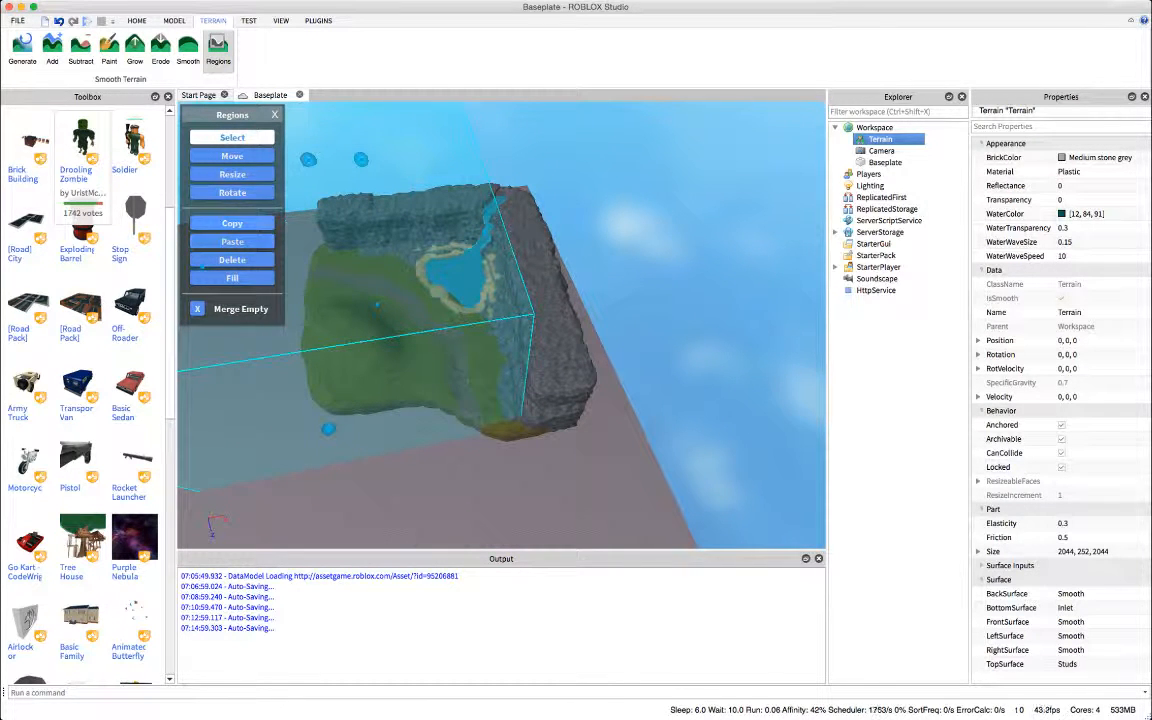
right_click_drag(496, 210, 446, 205)
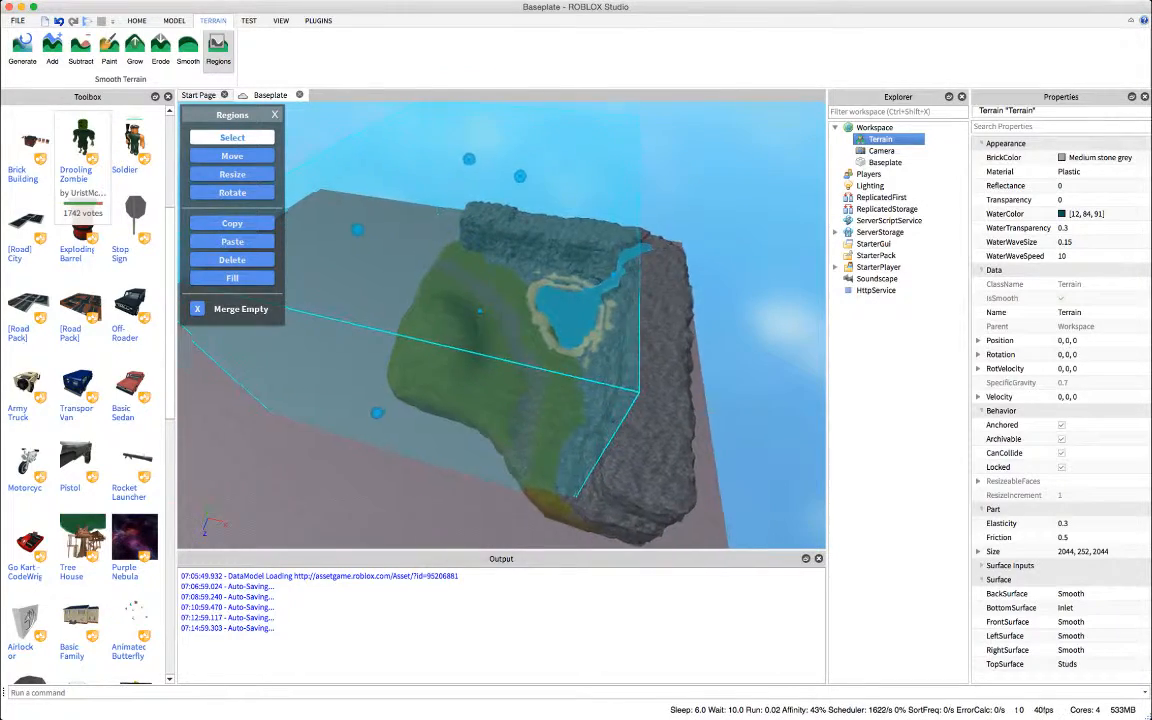
key("w")
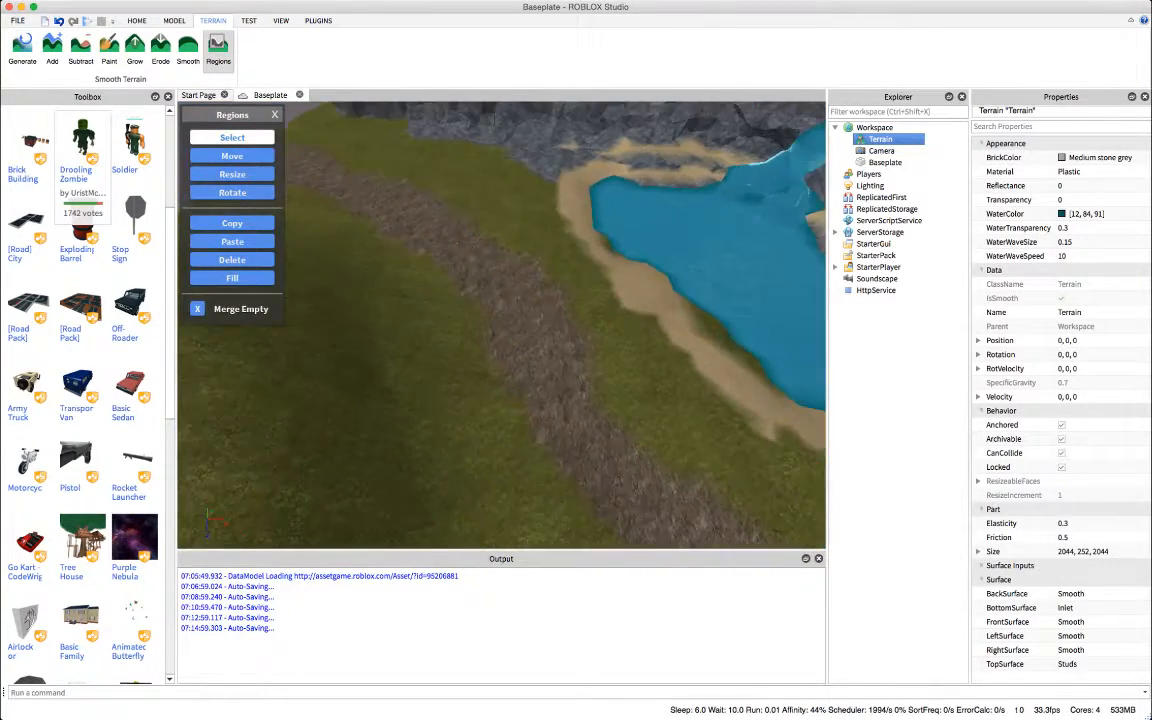
key("s")
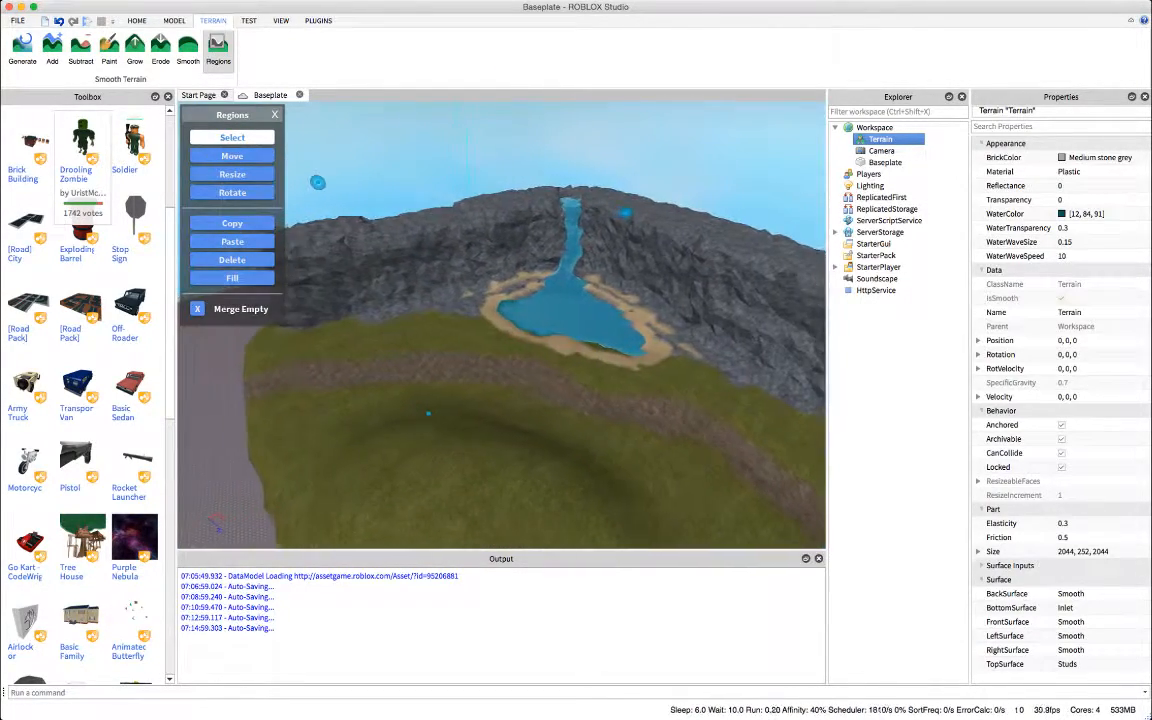
key("a")
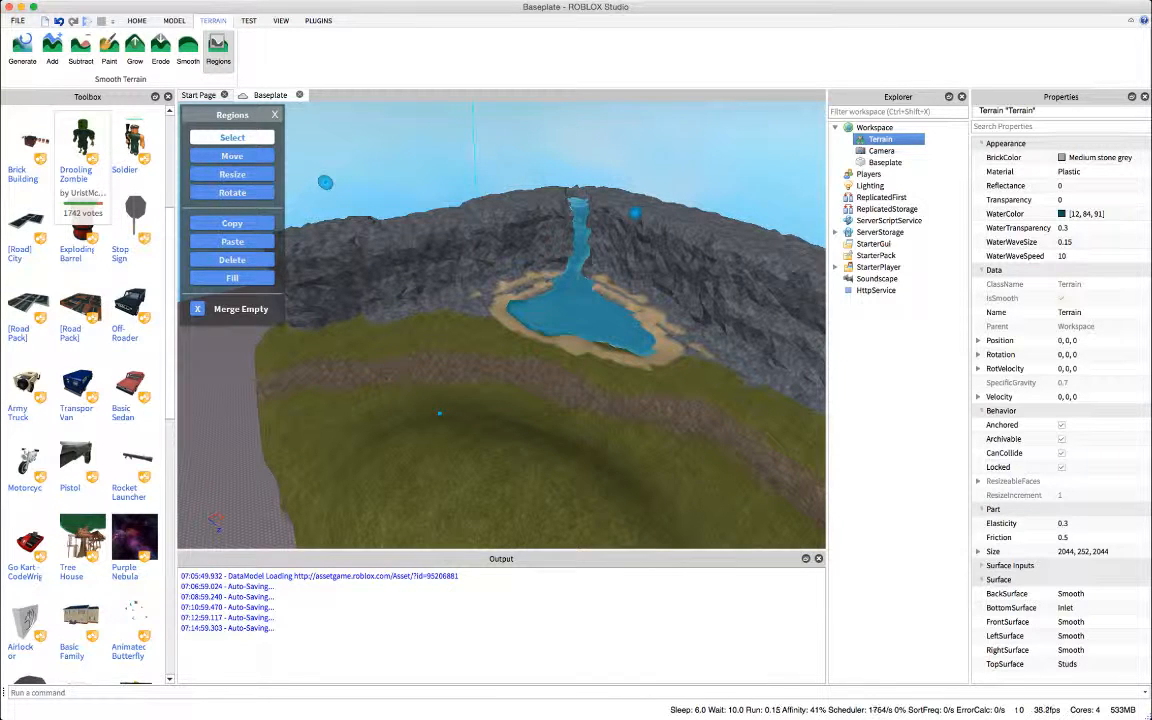
left_click(218, 49)
- Examine the finished waterfall, pond, dirt path and rock walls up close and from a distance
key("d")
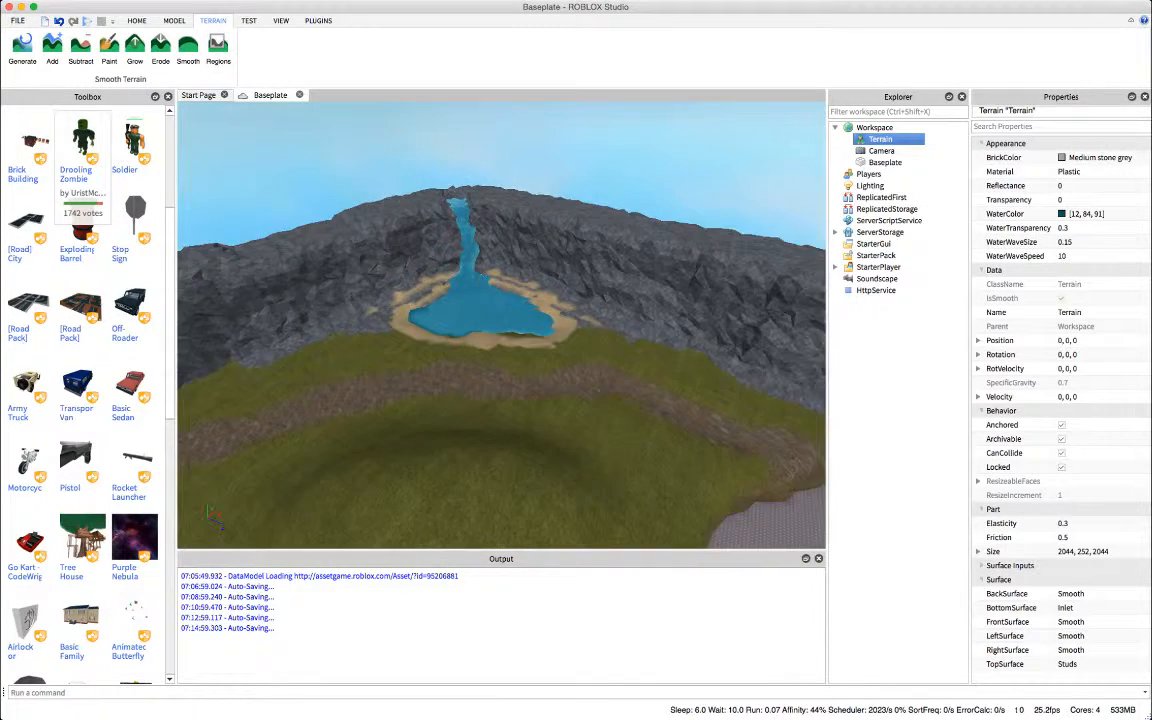
right_click_drag(480, 320, 520, 345)
key("w")
key("s")
key("w")
key("s")
key("w")
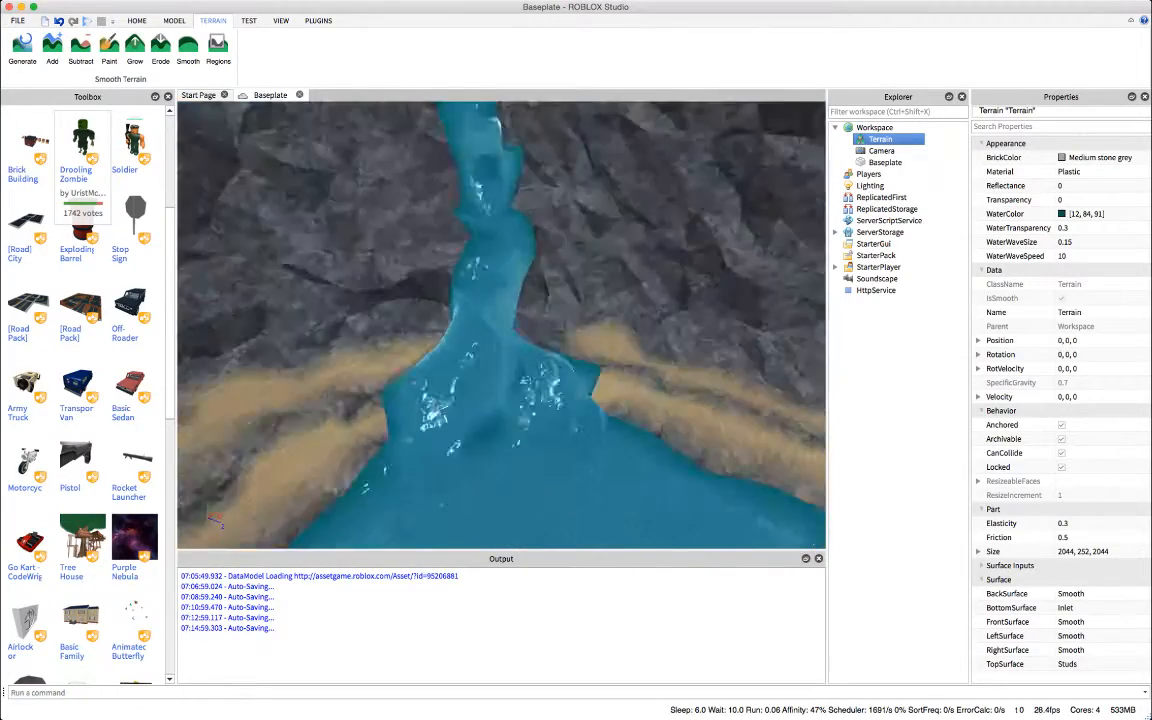
key("w")
right_click_drag(500, 325, 479, 340)
key("s")
key("w")
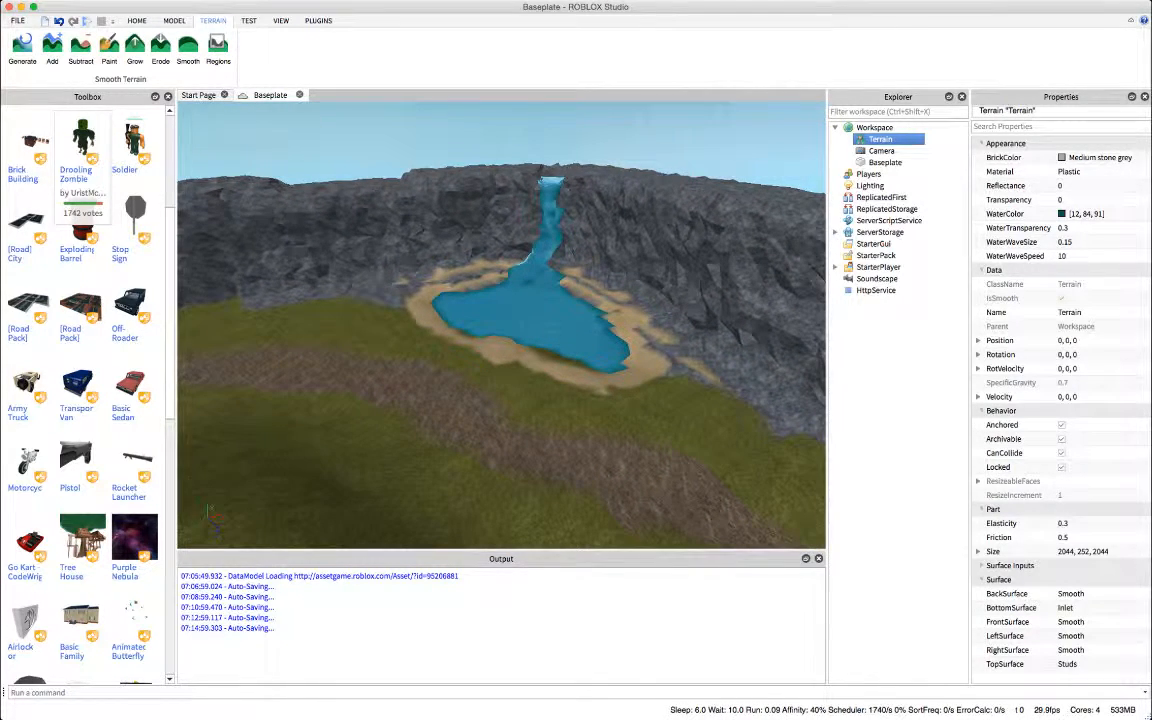